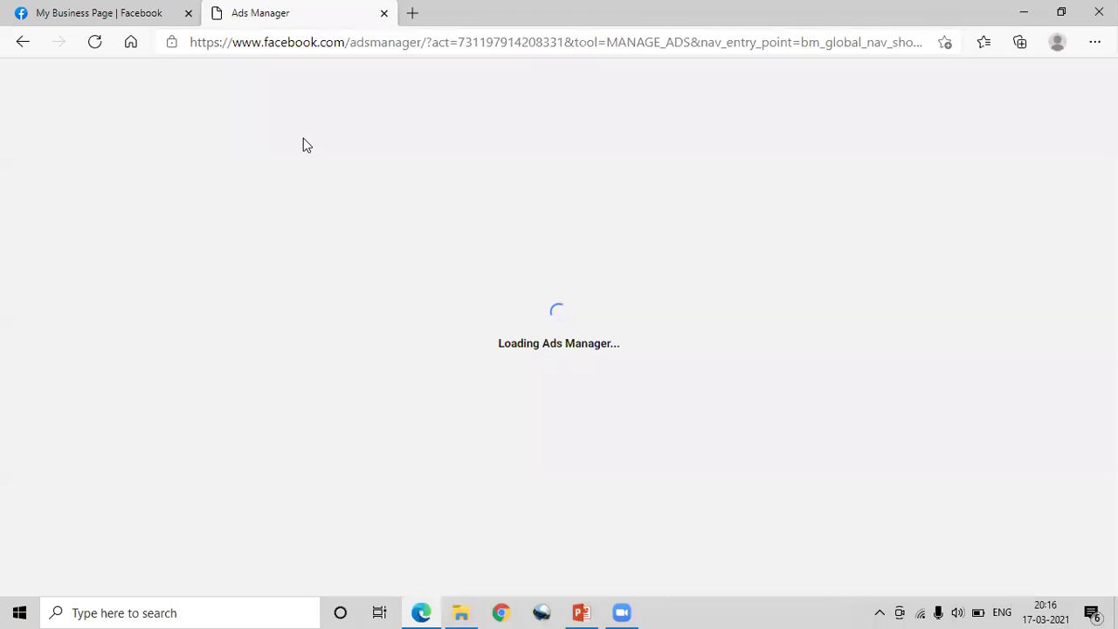
Open the Iibm Practice Page ad account's campaigns and delete the draft campaign named "New campaign".
{"action": "left_click", "coordinate": [33, 48]}
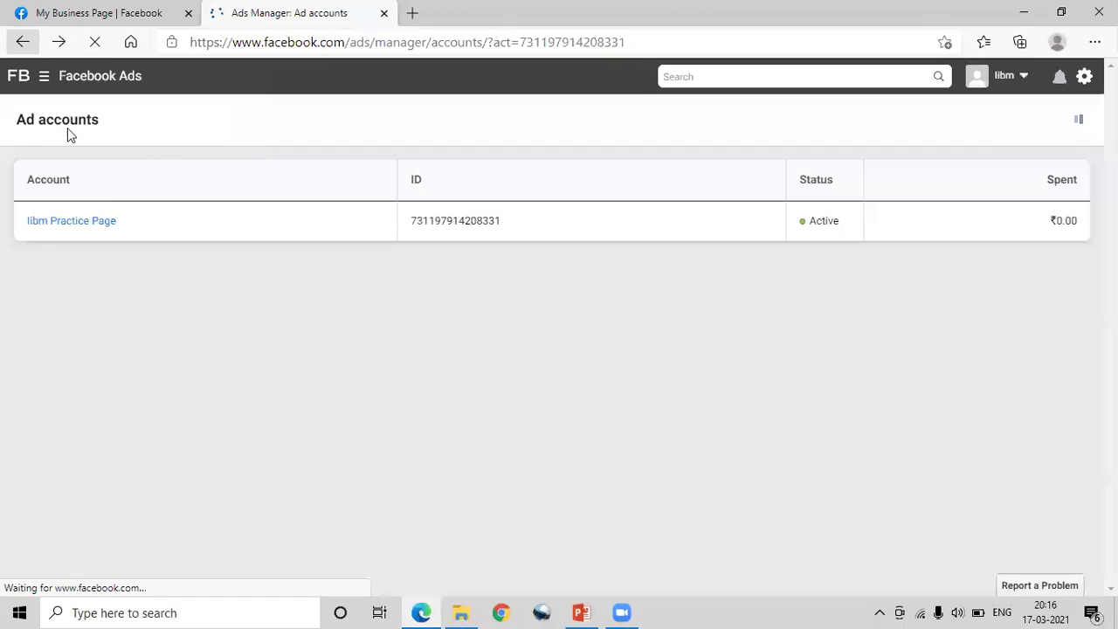
{"action": "left_click", "coordinate": [111, 225]}
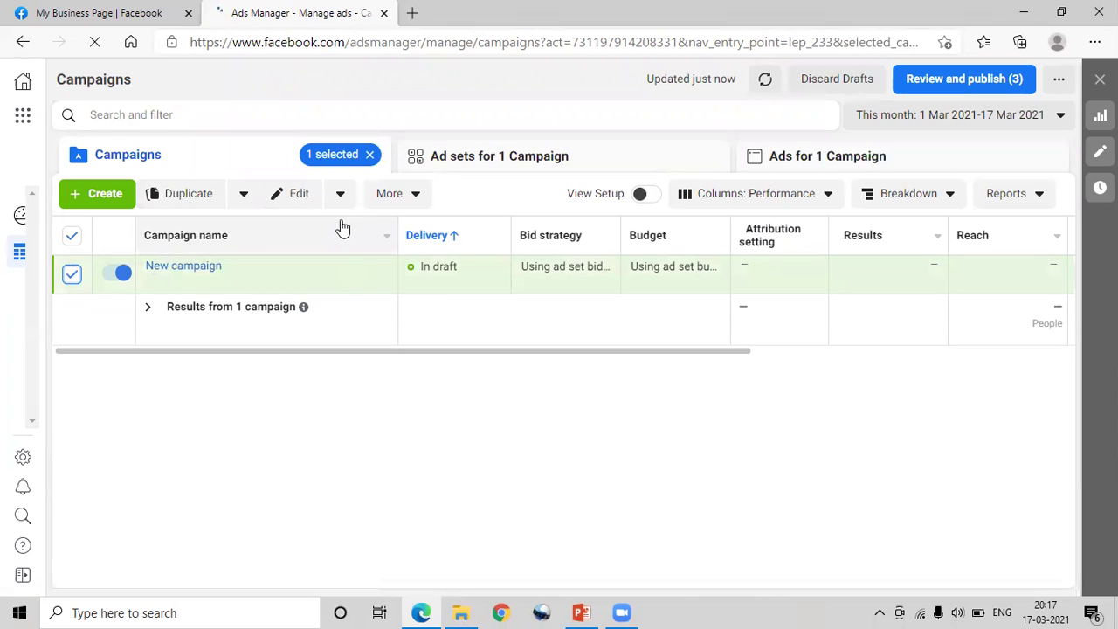
{"action": "left_click", "coordinate": [405, 208]}
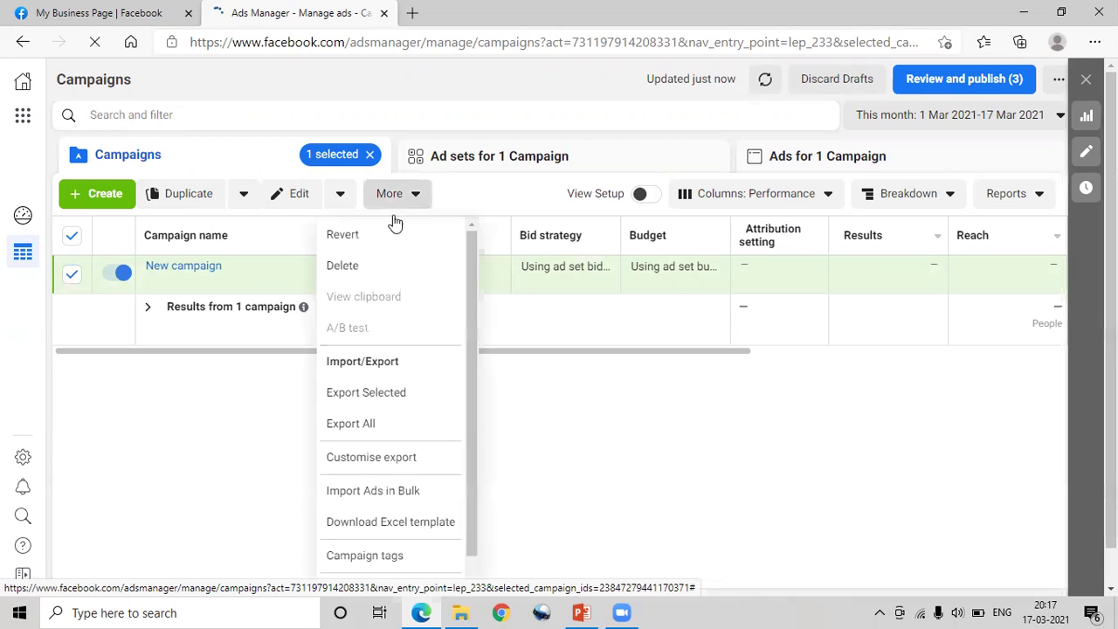
{"action": "left_click", "coordinate": [353, 264]}
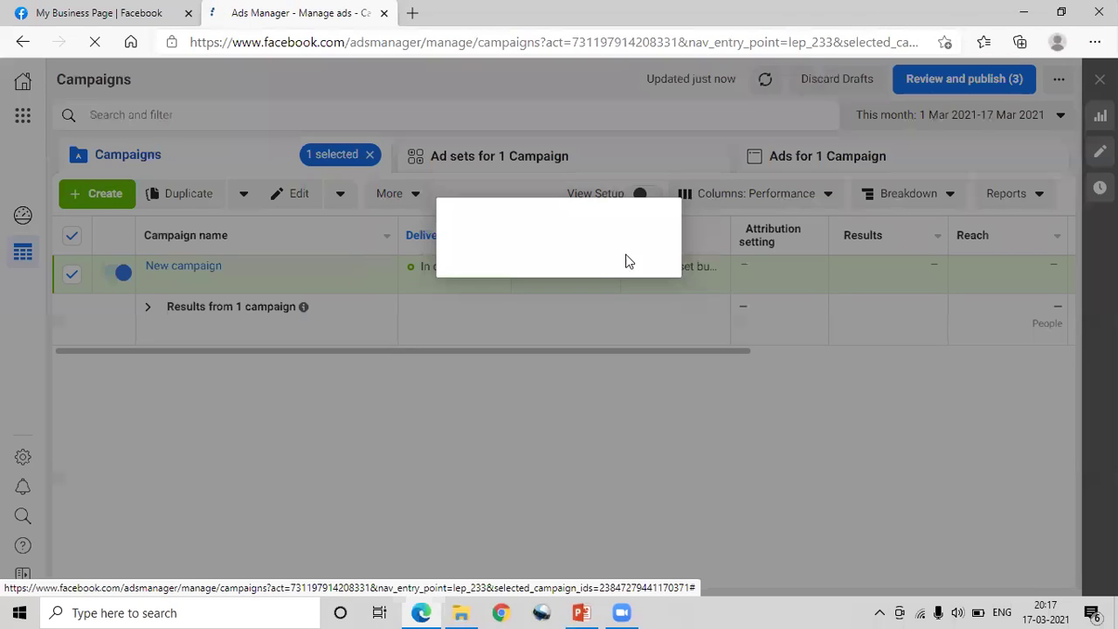
{"action": "left_click", "coordinate": [694, 291]}
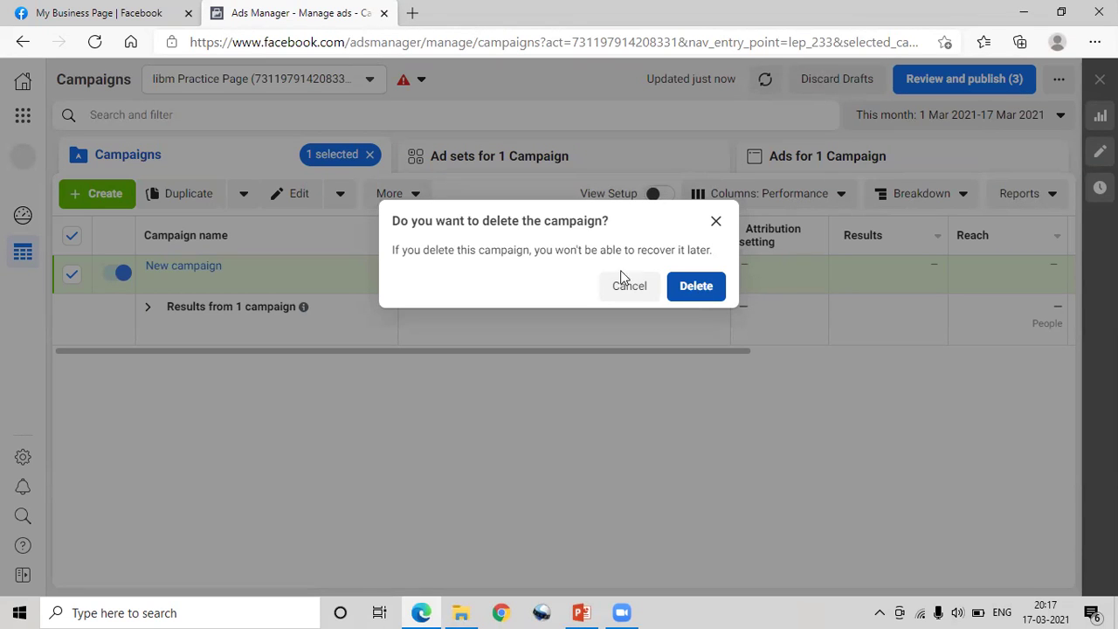
{"action": "left_click", "coordinate": [688, 284]}
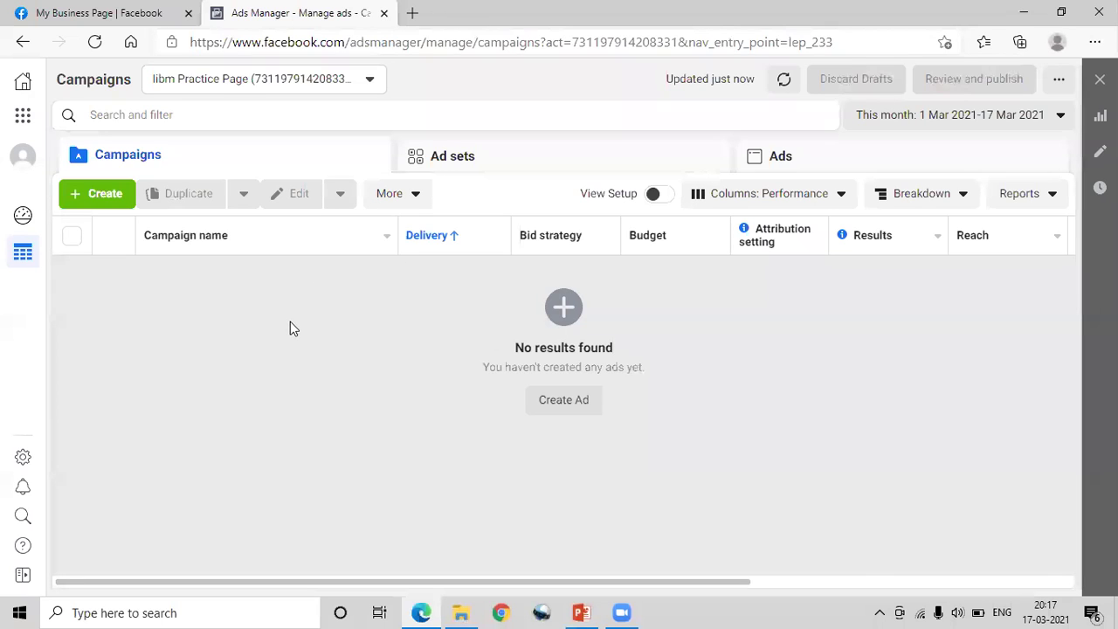
Create a new campaign with the App Installs objective and the Automated app ads campaign type.
{"action": "left_click", "coordinate": [558, 409]}
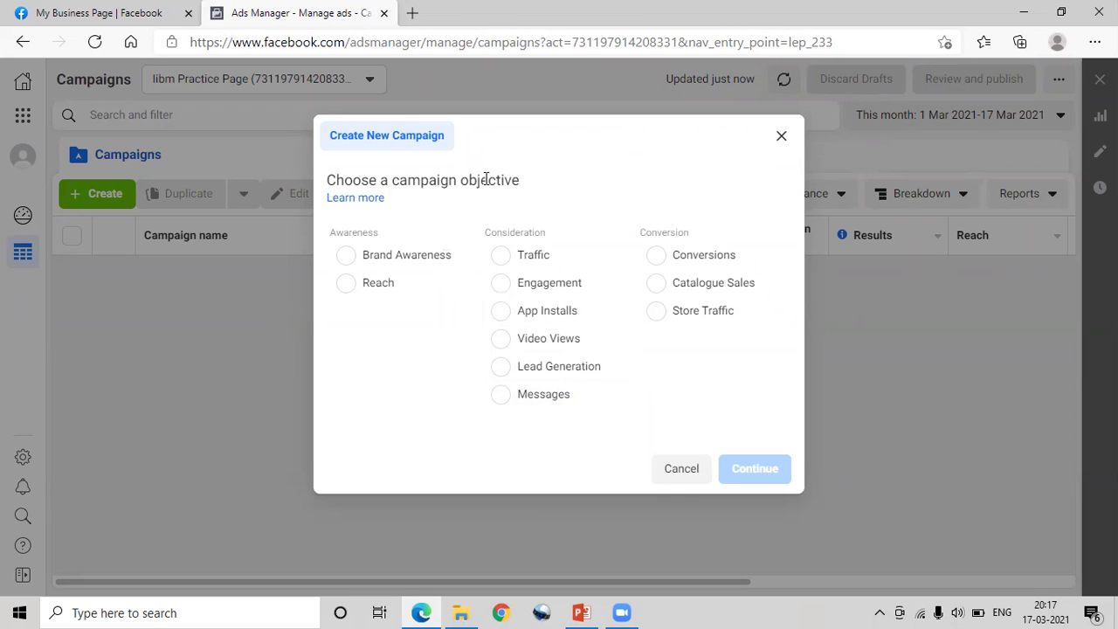
{"action": "left_click", "coordinate": [503, 313]}
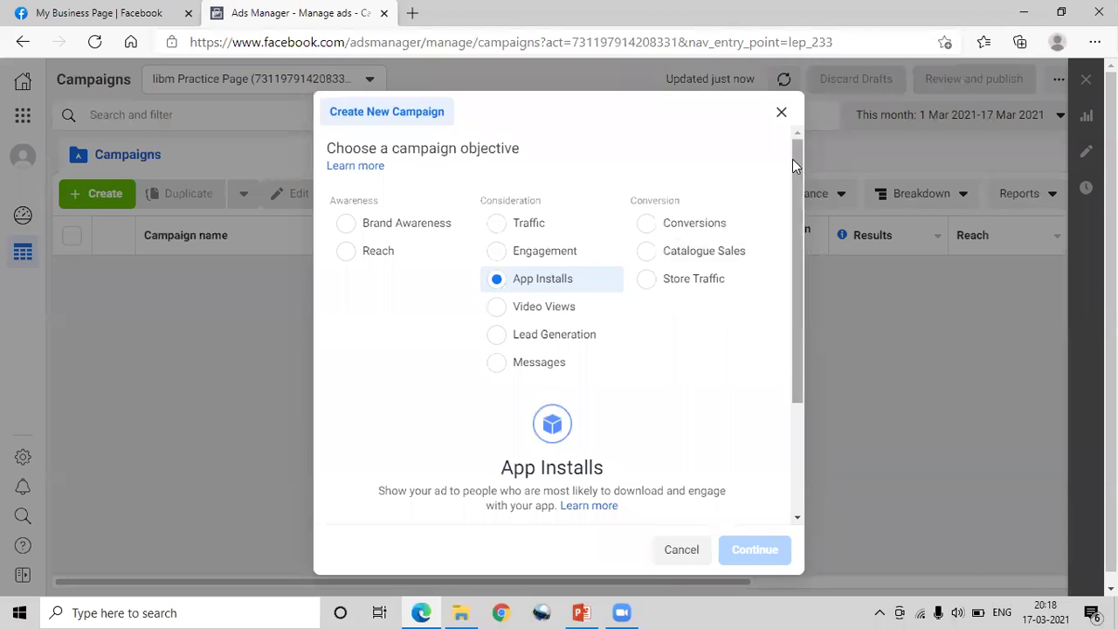
{"action": "left_click_drag", "start_coordinate": [792, 159], "coordinate": [781, 315]}
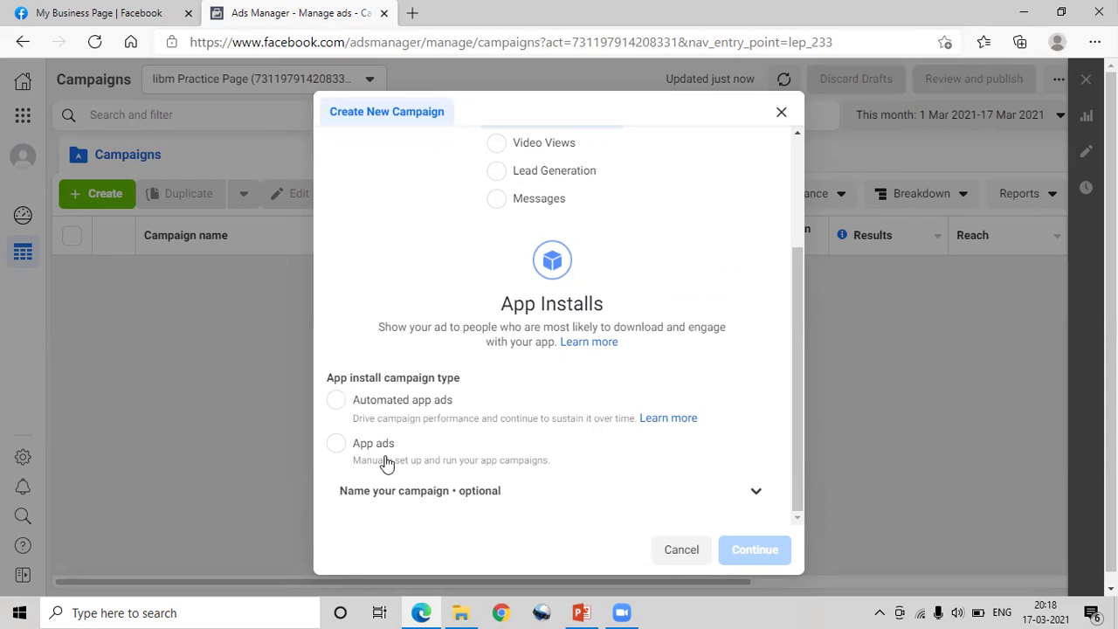
{"action": "left_click", "coordinate": [337, 400]}
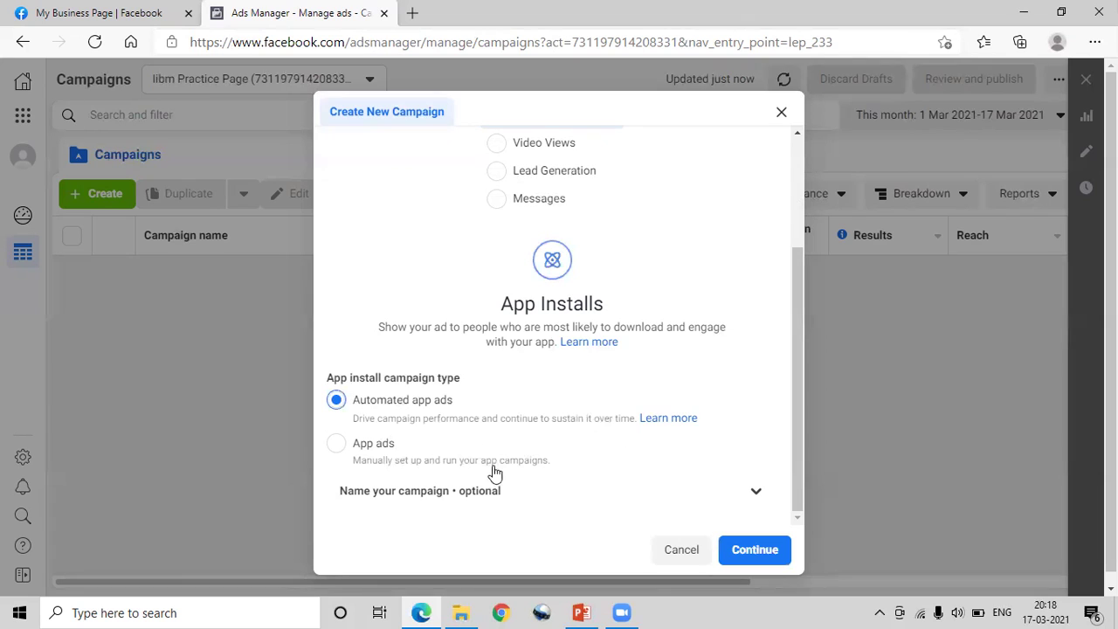
{"action": "left_click", "coordinate": [757, 550]}
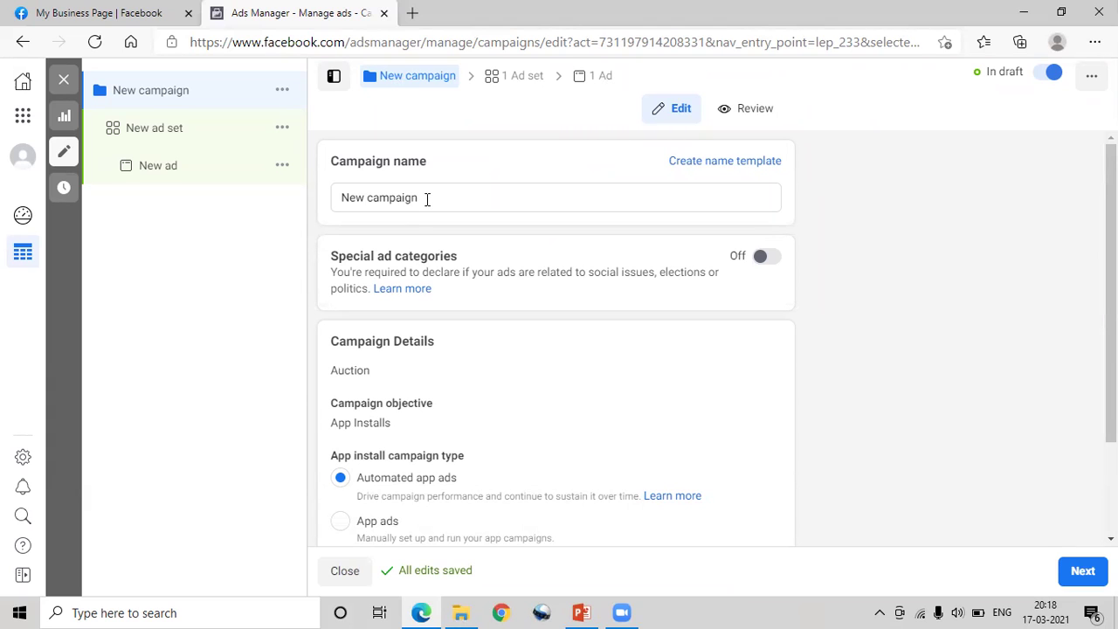
Rename the campaign "My App Campaign 1".
{"action": "left_click_drag", "start_coordinate": [411, 199], "coordinate": [334, 204]}
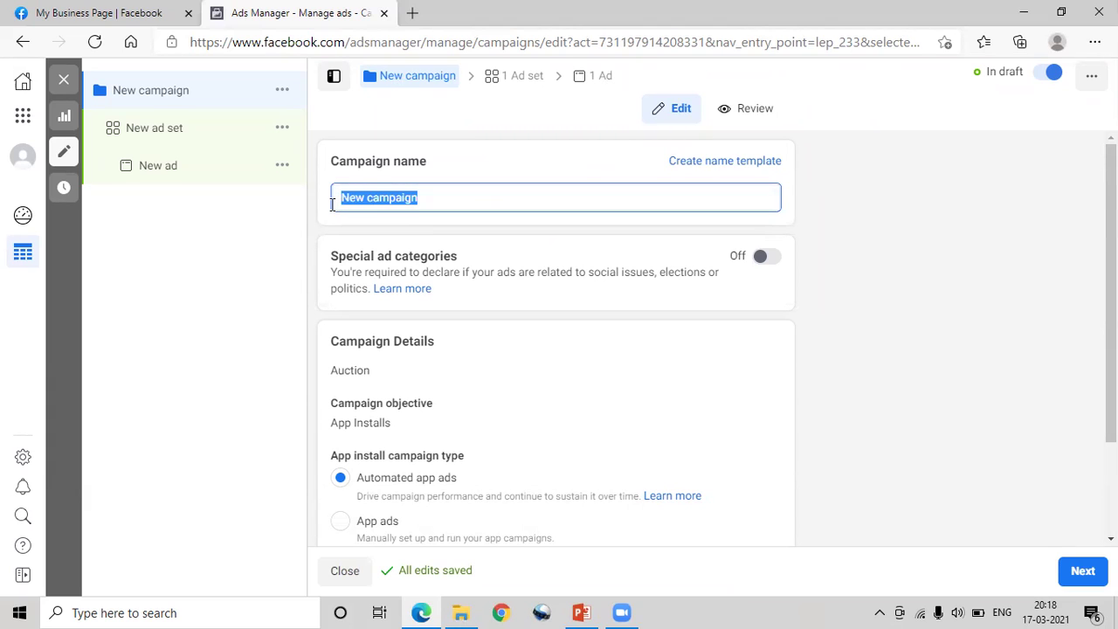
{"action": "type", "text": "My"}
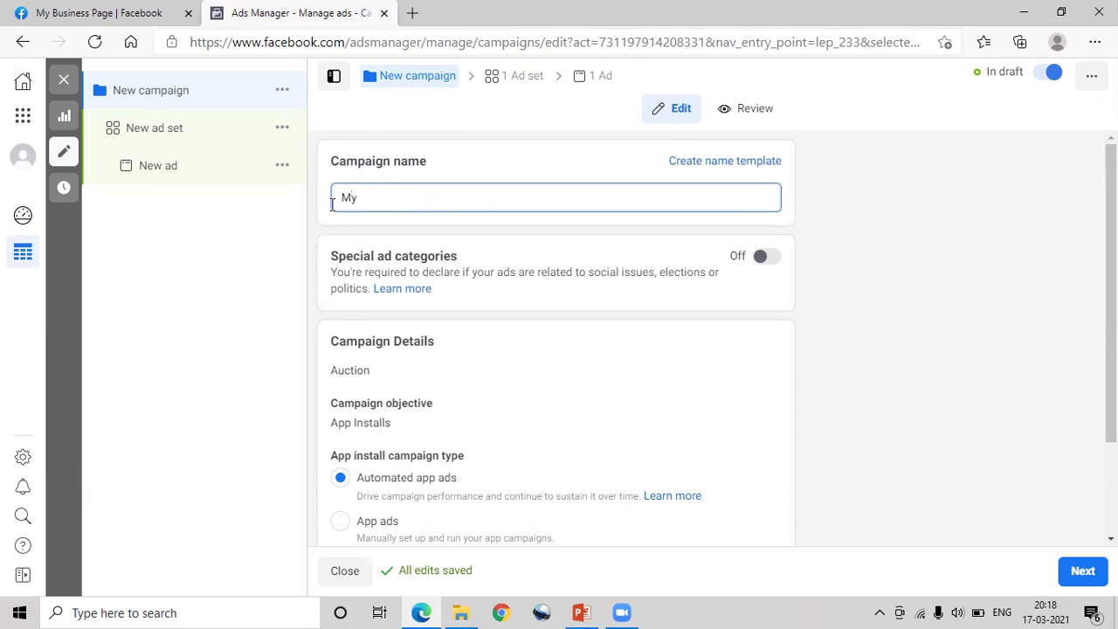
{"action": "type", "text": " App "}
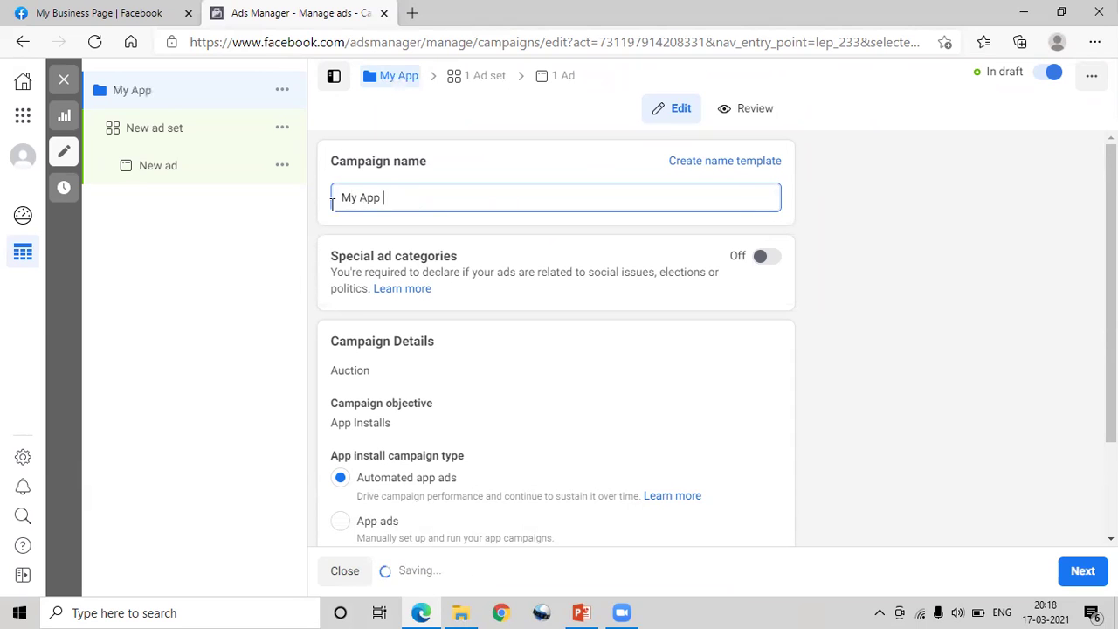
{"action": "type", "text": "Ca"}
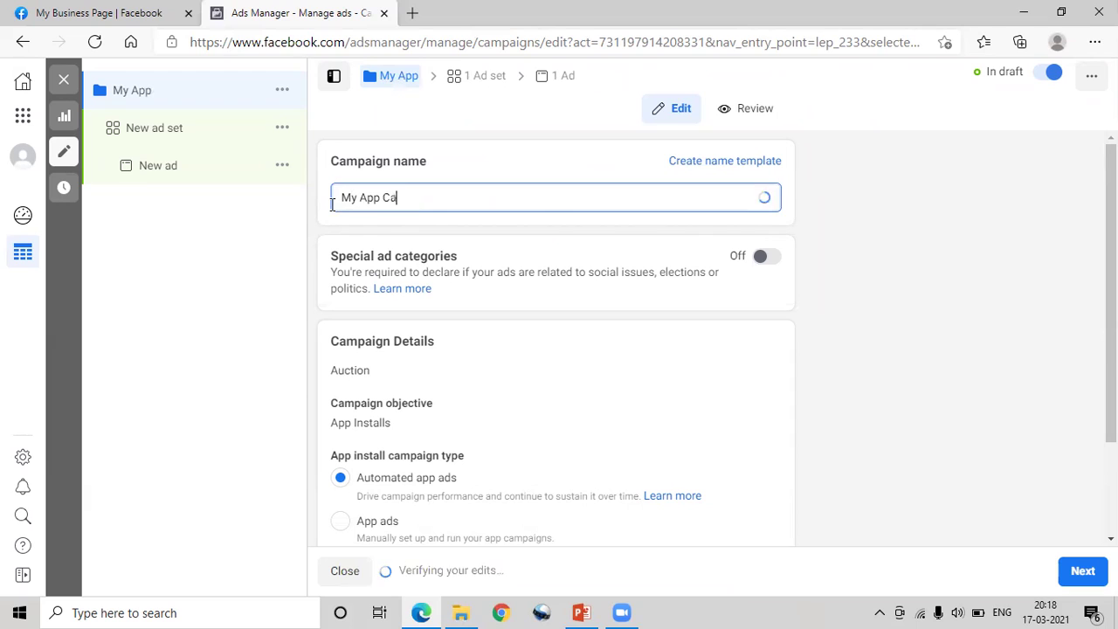
{"action": "type", "text": "mp"}
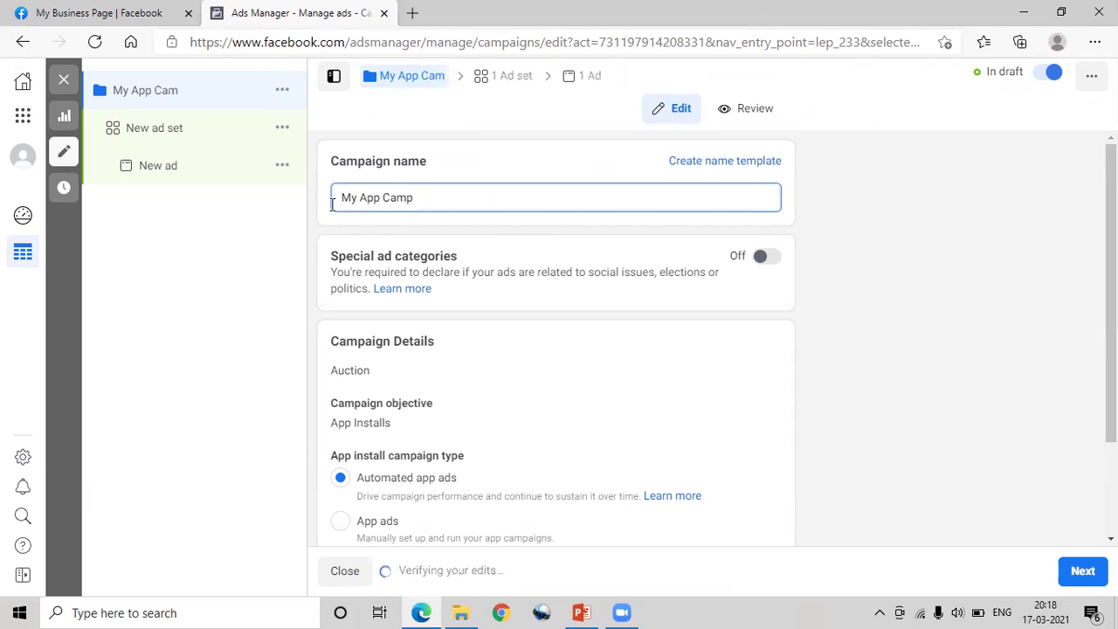
{"action": "type", "text": "aign"}
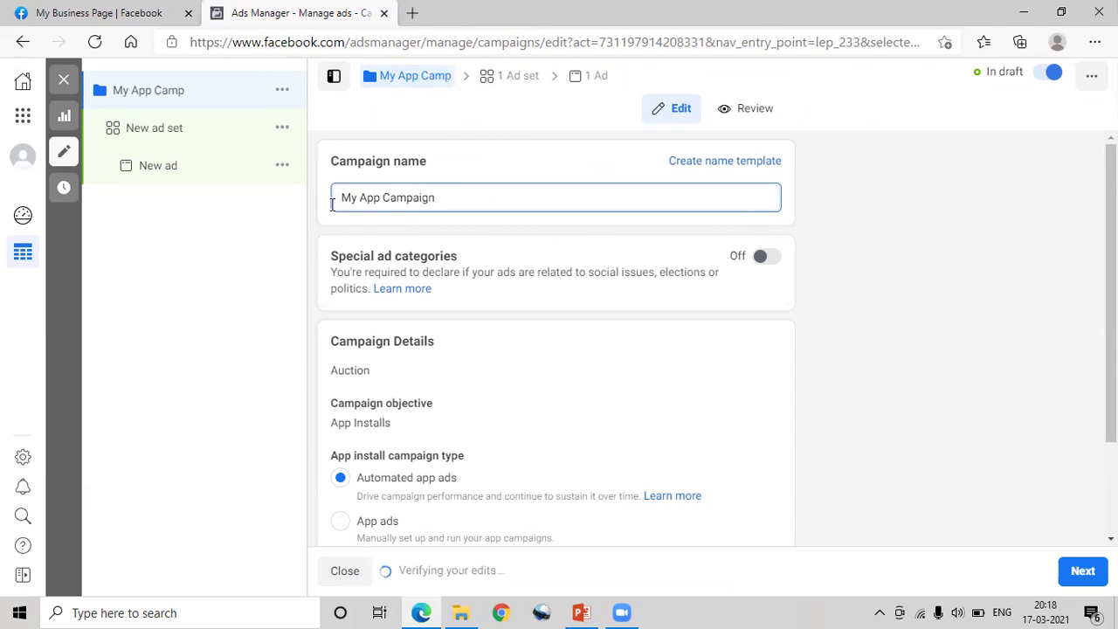
{"action": "type", "text": " 1"}
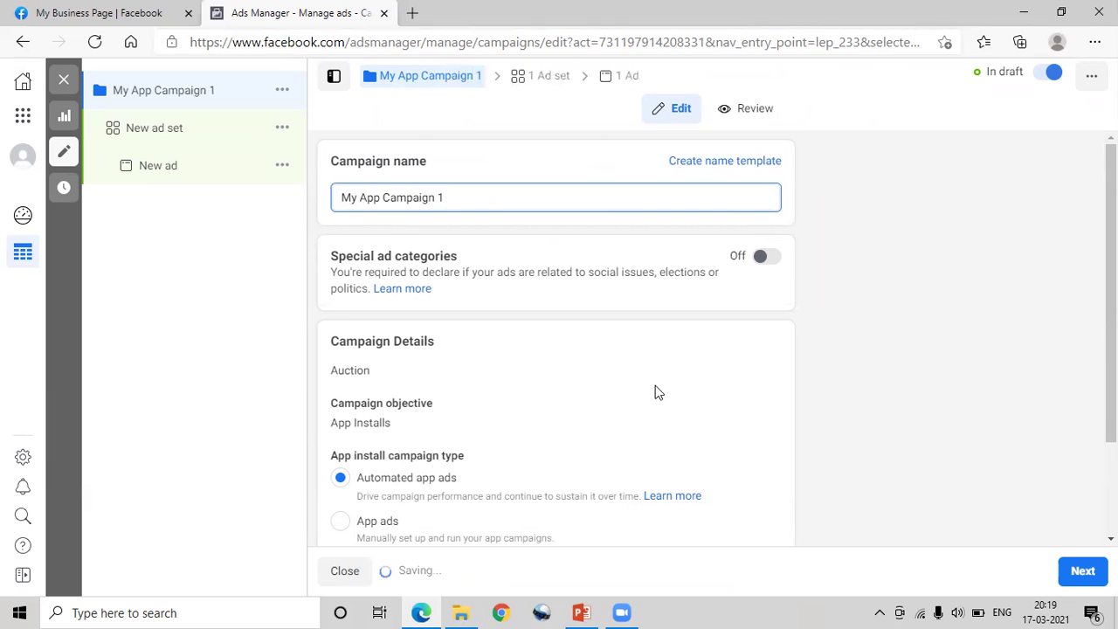
Switch the iOS 14 campaign option on and back off, and continue to the ad set settings.
{"action": "scroll", "coordinate": [1109, 279], "scroll_direction": "down", "scroll_amount": 1}
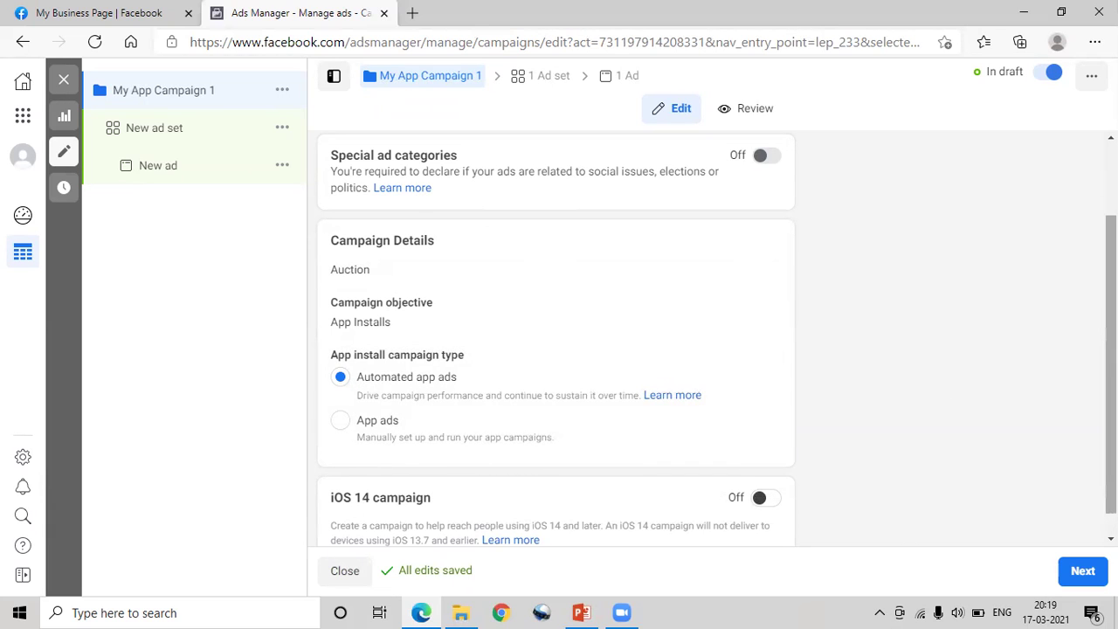
{"action": "scroll", "coordinate": [716, 341], "scroll_direction": "down", "scroll_amount": 1}
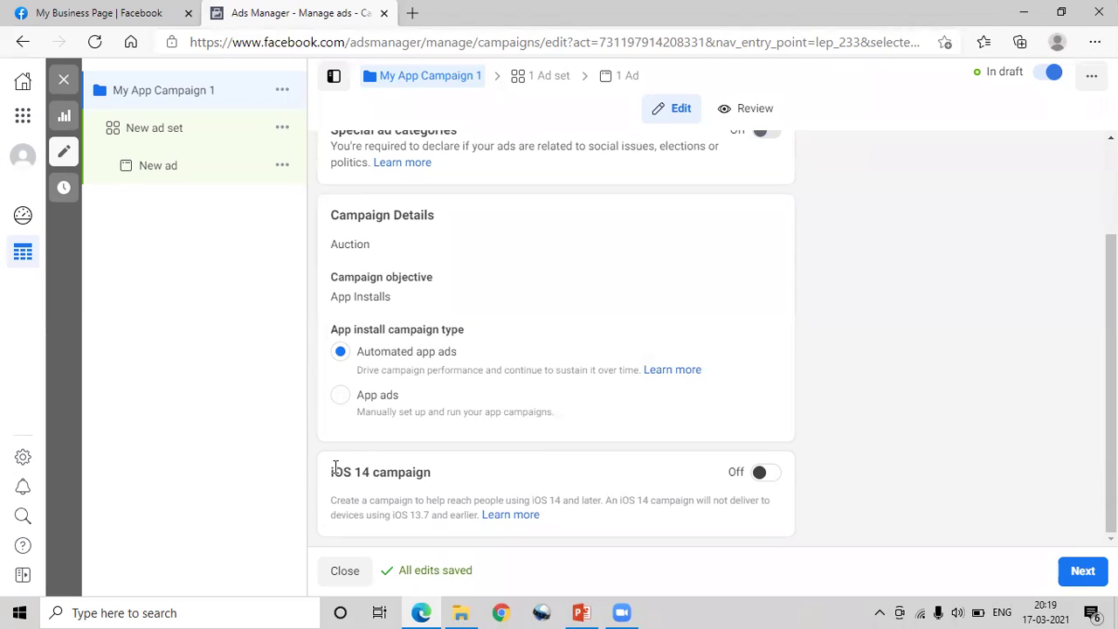
{"action": "left_click", "coordinate": [759, 476]}
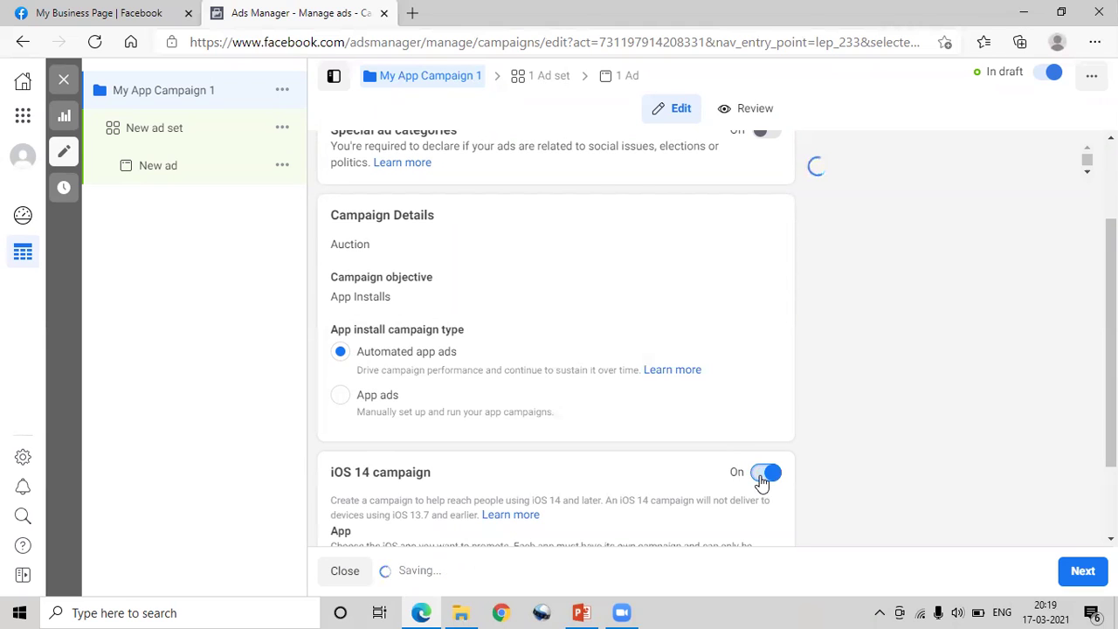
{"action": "left_click", "coordinate": [762, 479]}
{"action": "left_click", "coordinate": [1076, 575]}
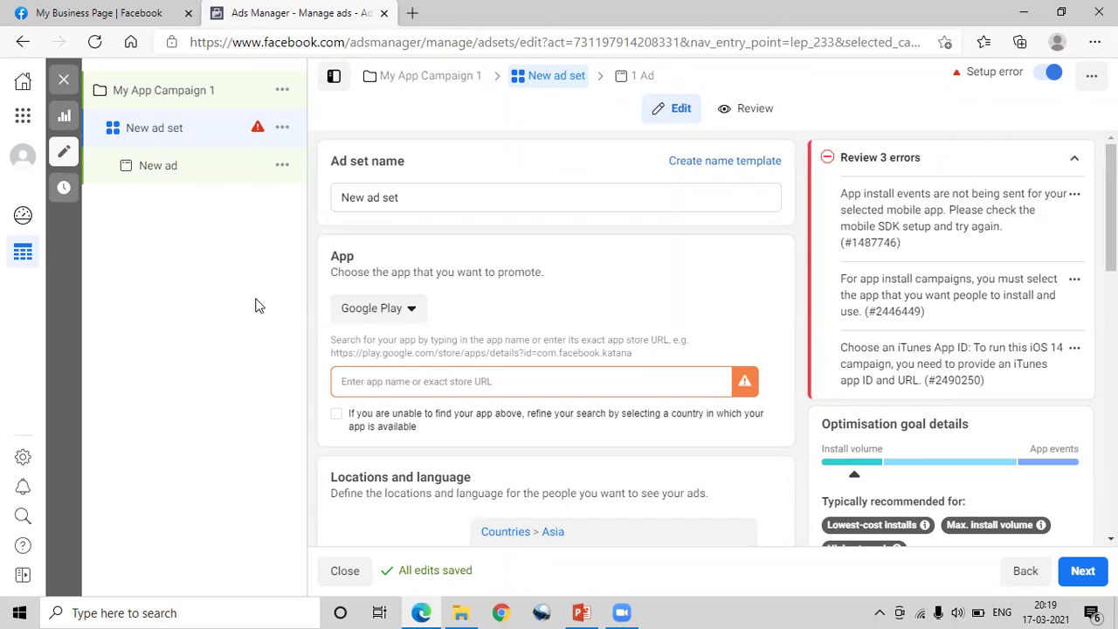
Rename the ad set "My App 1" and choose Google Play as the store of the app to promote.
{"action": "left_click", "coordinate": [409, 192]}
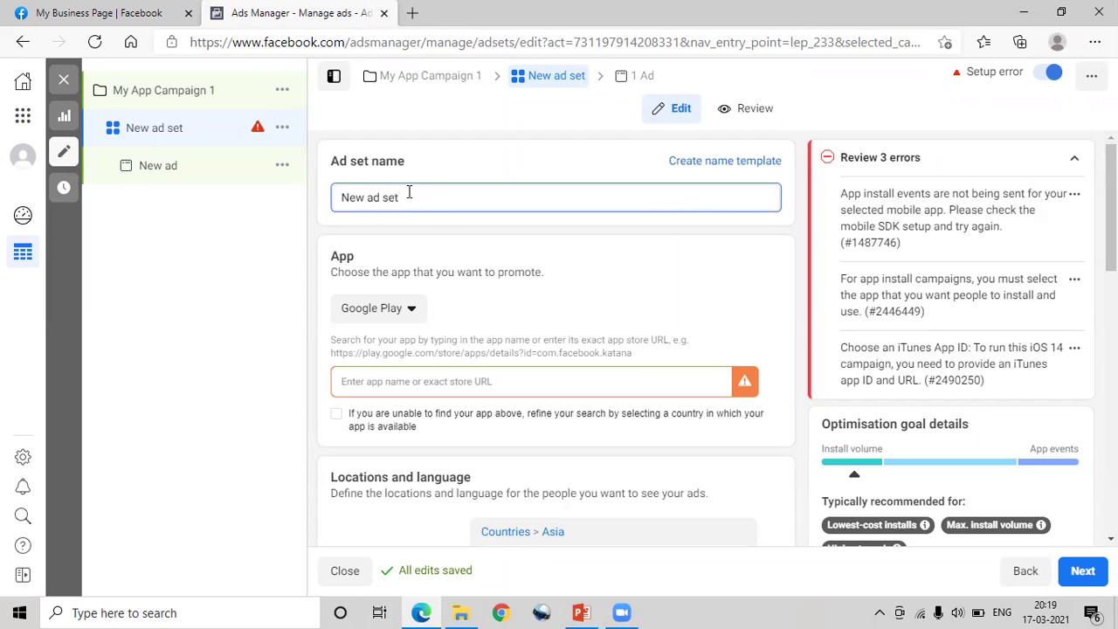
{"action": "left_click_drag", "start_coordinate": [409, 192], "coordinate": [333, 206]}
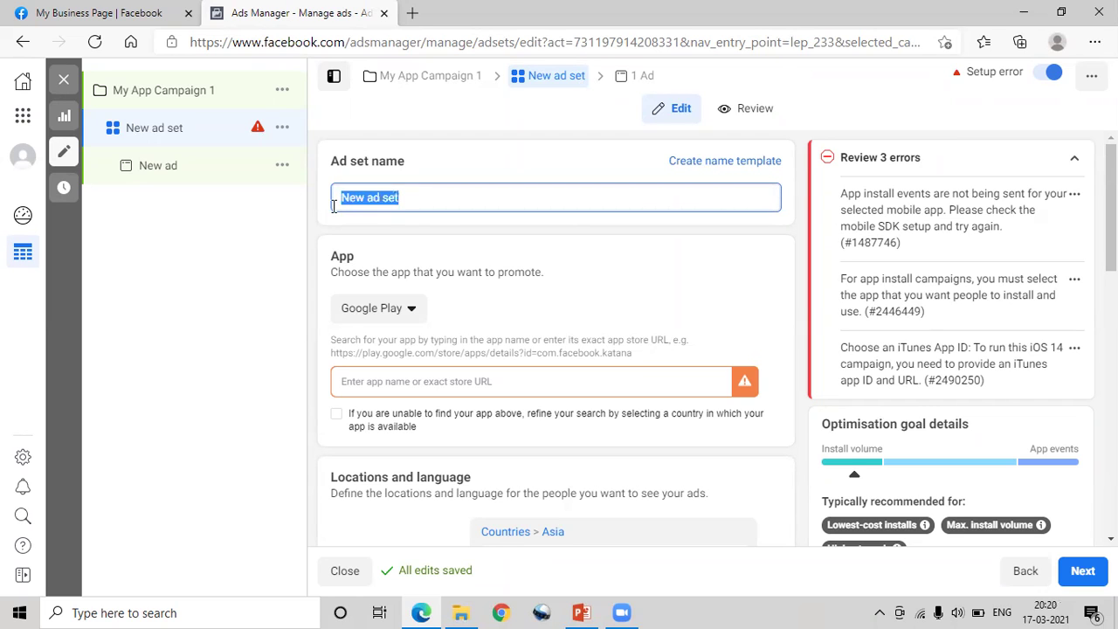
{"action": "type", "text": "my ap"}
{"action": "key", "text": "BackSpace"}
{"action": "key", "text": "BackSpace"}
{"action": "key", "text": "BackSpace"}
{"action": "key", "text": "BackSpace"}
{"action": "key", "text": "BackSpace"}
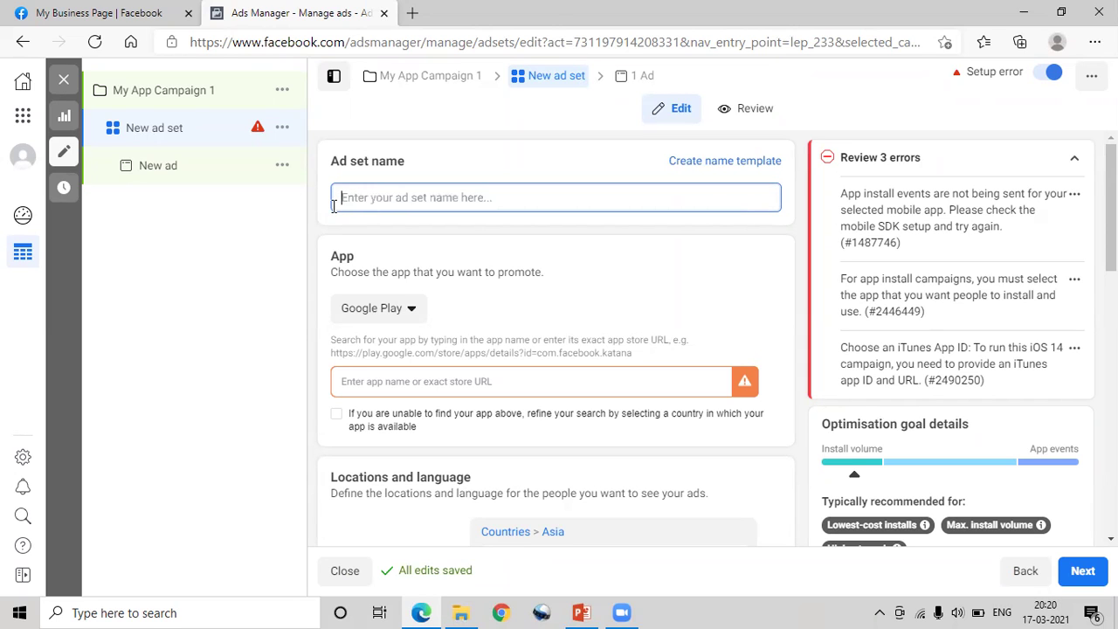
{"action": "type", "text": "My App 1"}
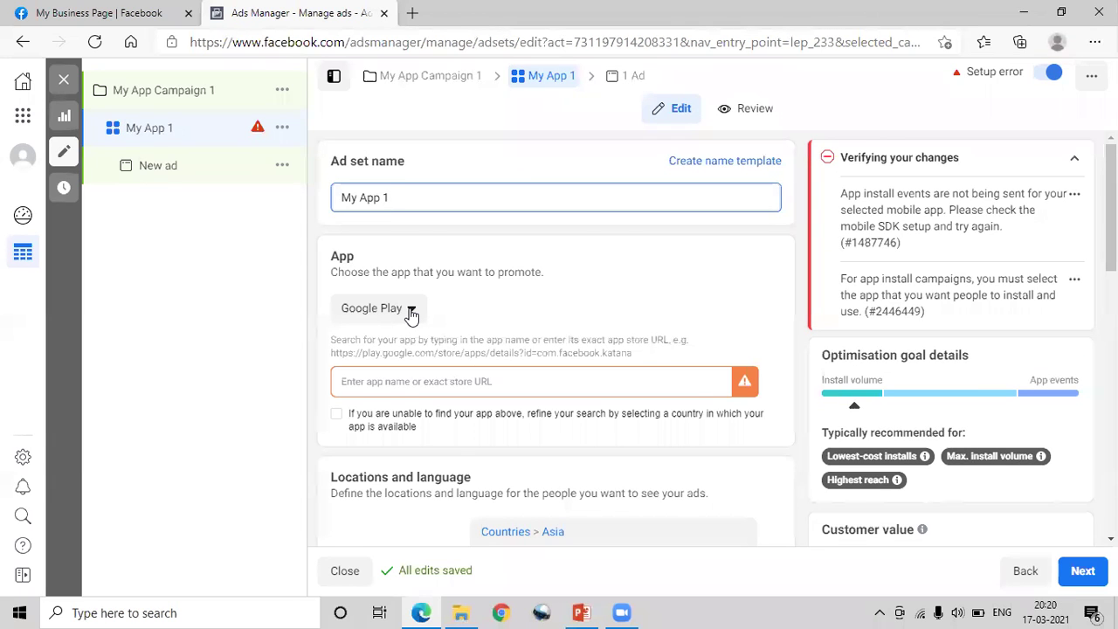
{"action": "left_click", "coordinate": [411, 316]}
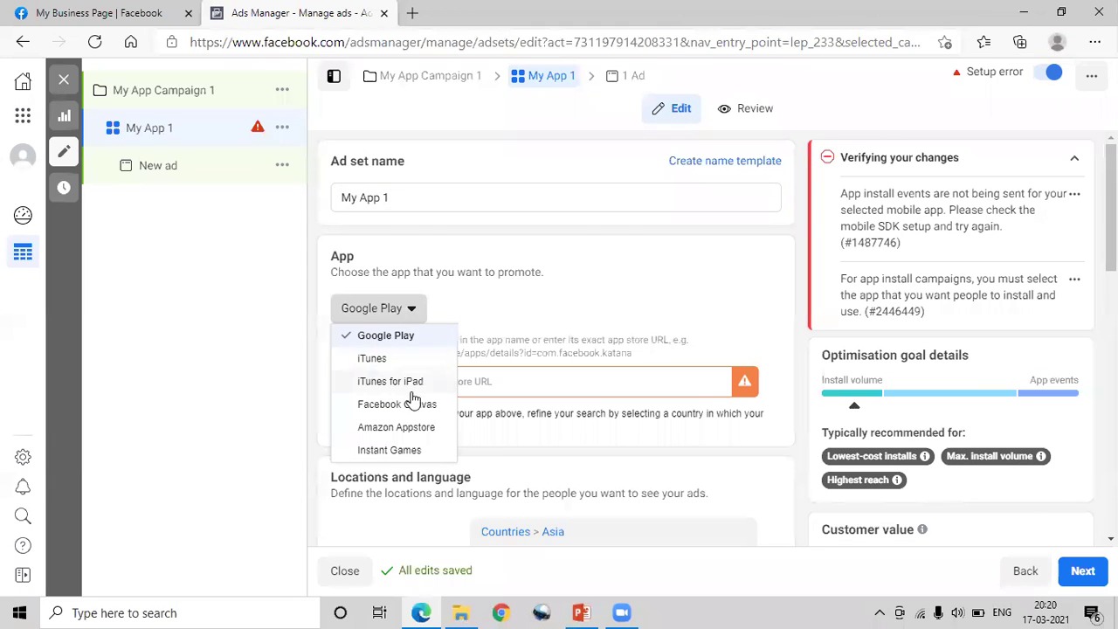
{"action": "left_click", "coordinate": [359, 337]}
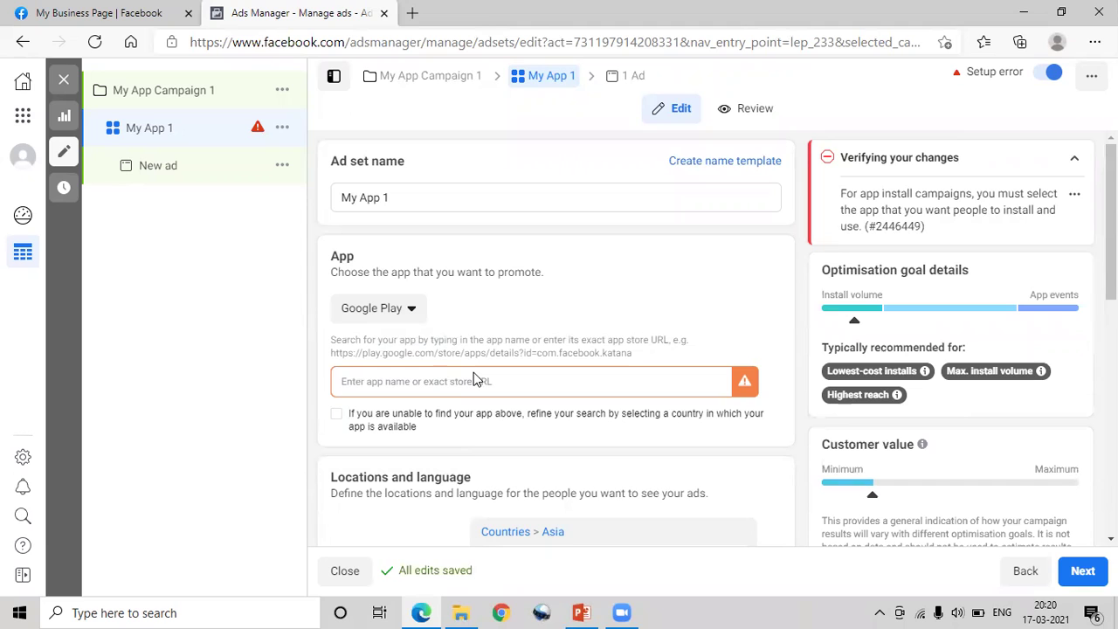
Search the web for "google play store" in a new browser tab and open the Google Play site.
{"action": "left_click", "coordinate": [412, 14]}
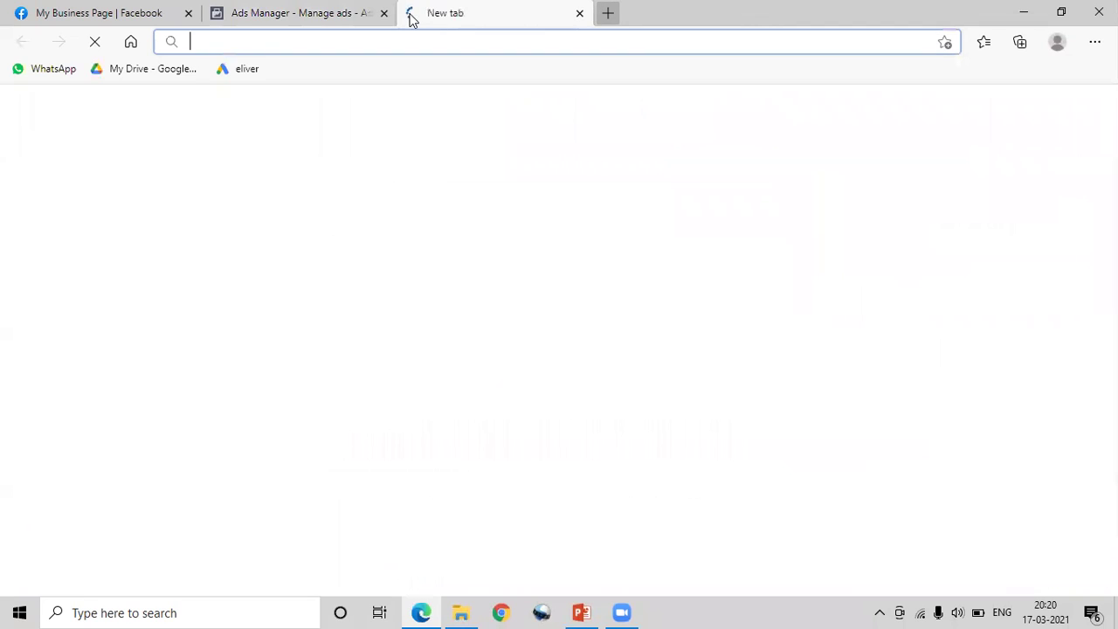
{"action": "type", "text": "google"}
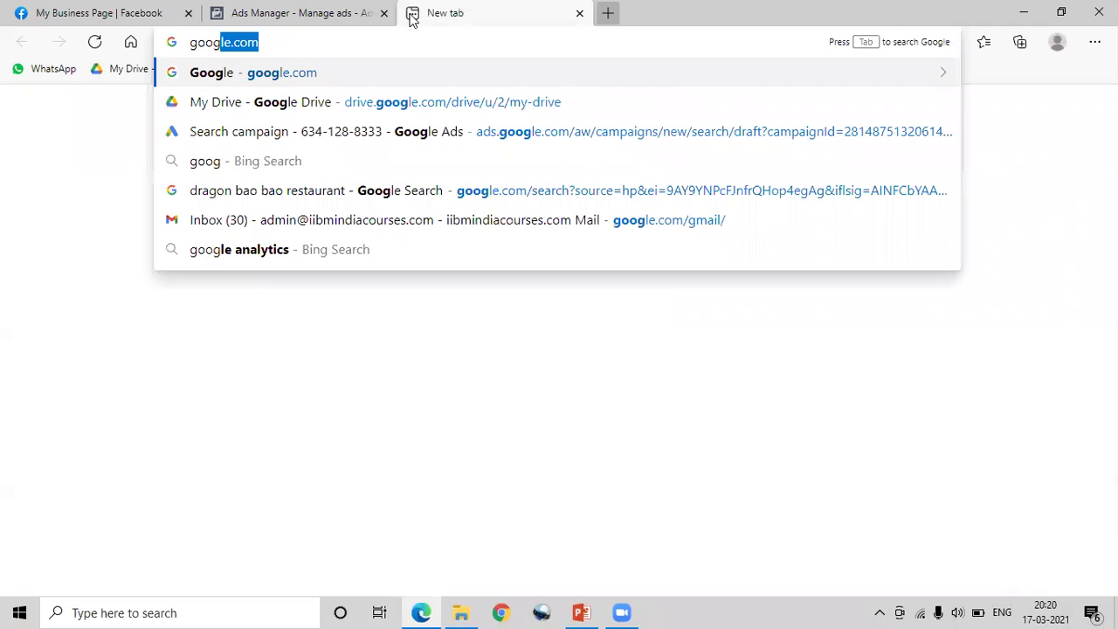
{"action": "key", "text": "BackSpace"}
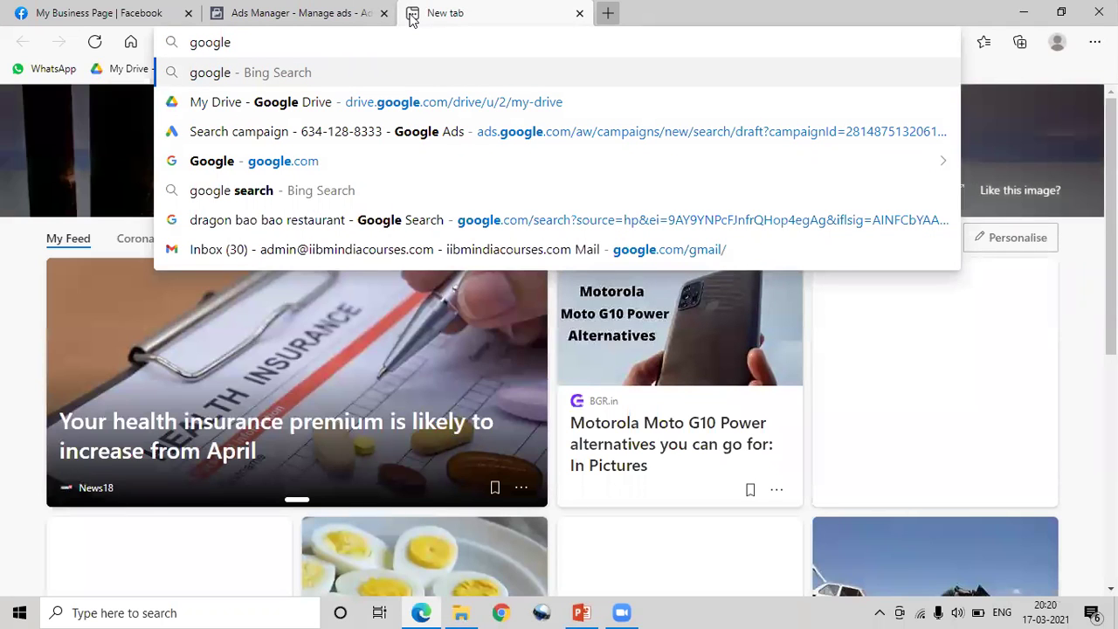
{"action": "type", "text": "play"}
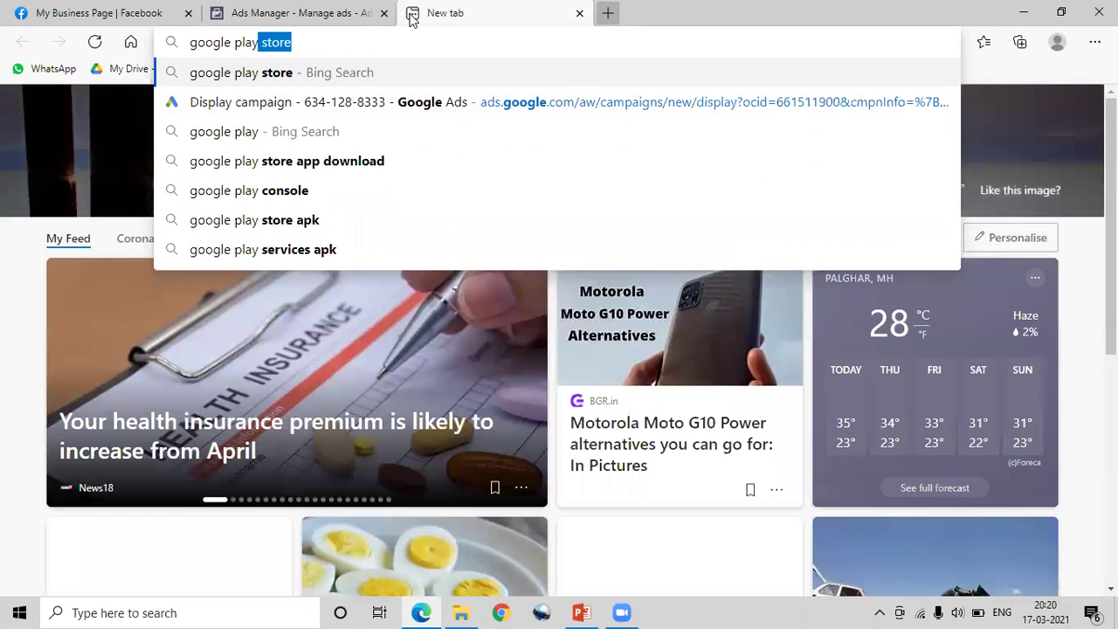
{"action": "key", "text": "Return"}
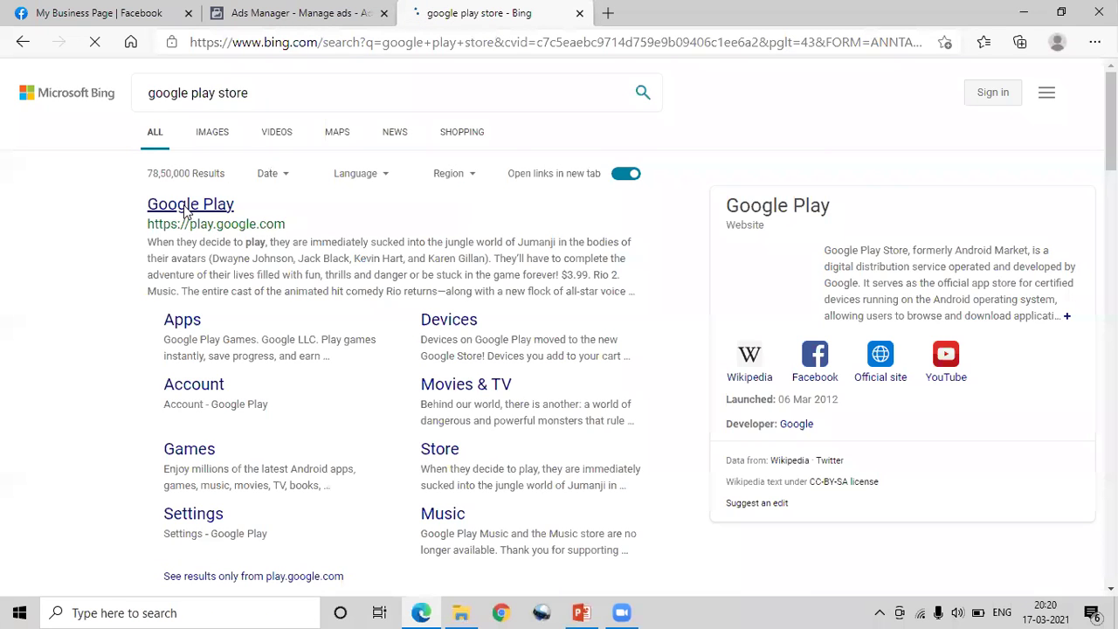
{"action": "left_click", "coordinate": [185, 207]}
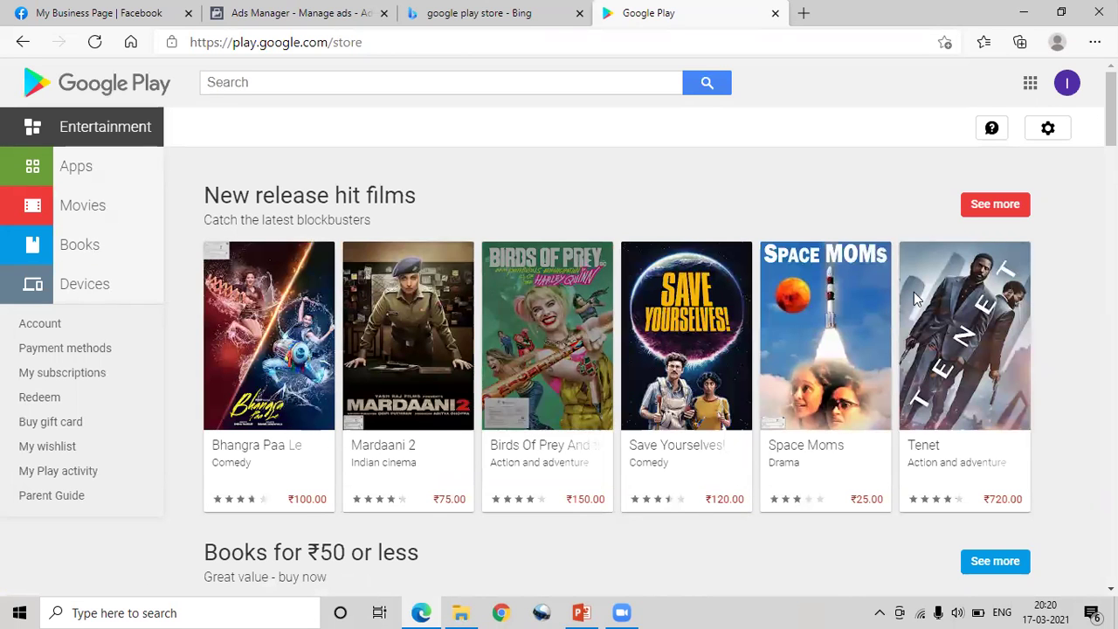
{"action": "scroll", "coordinate": [559, 332], "scroll_direction": "down", "scroll_amount": 2}
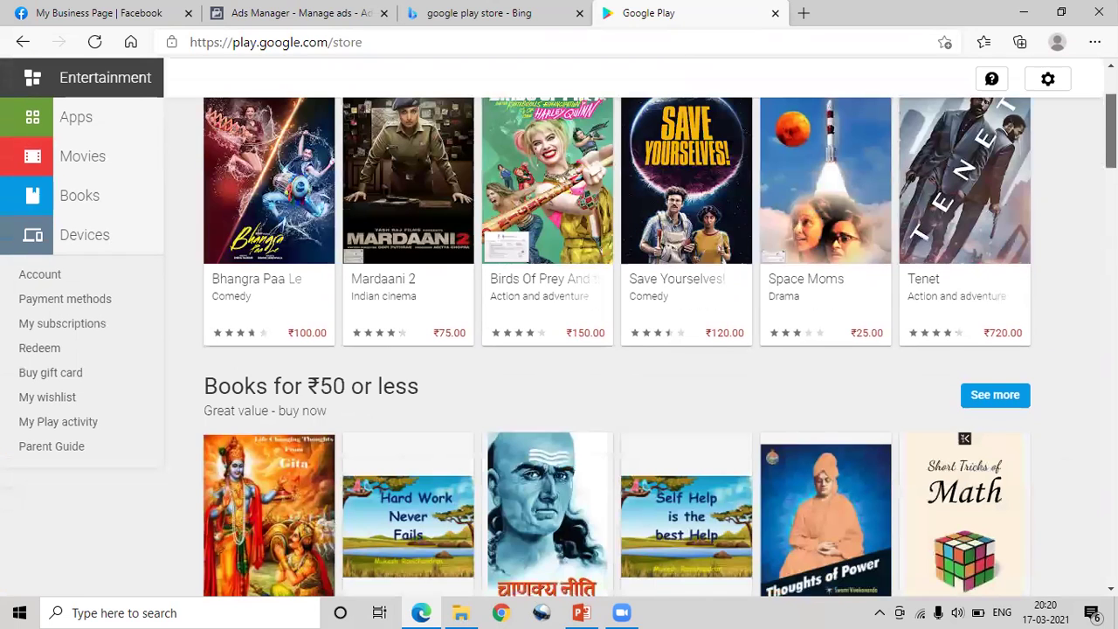
Open the Apps section of Google Play and copy the link to the WhatsApp Messenger listing.
{"action": "scroll", "coordinate": [75, 142], "scroll_direction": "up", "scroll_amount": 2}
{"action": "left_click", "coordinate": [75, 140]}
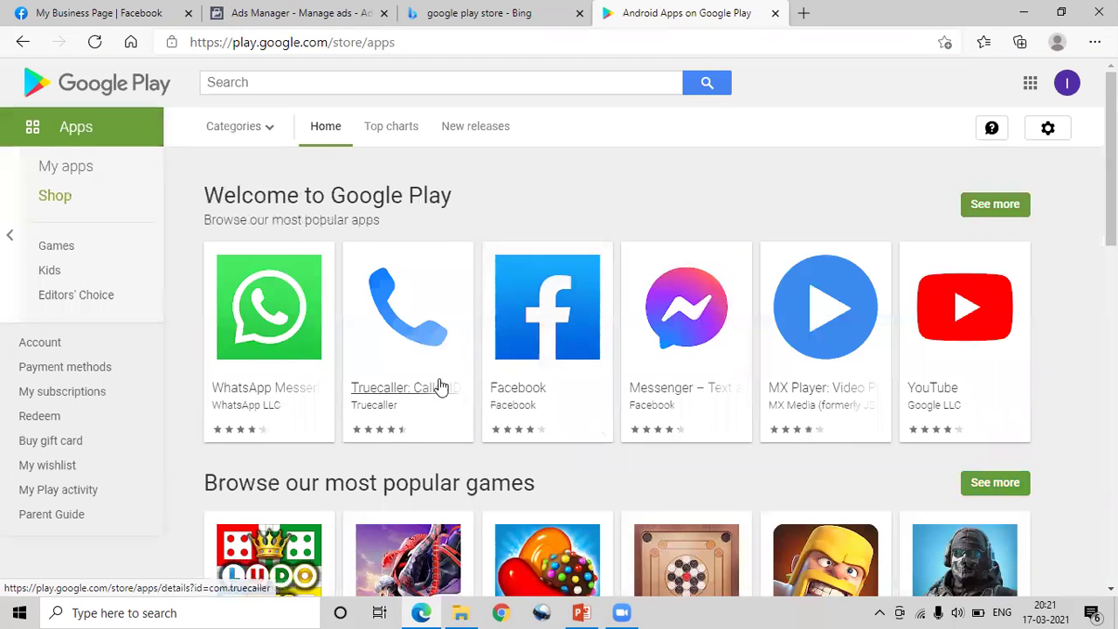
{"action": "right_click", "coordinate": [242, 318]}
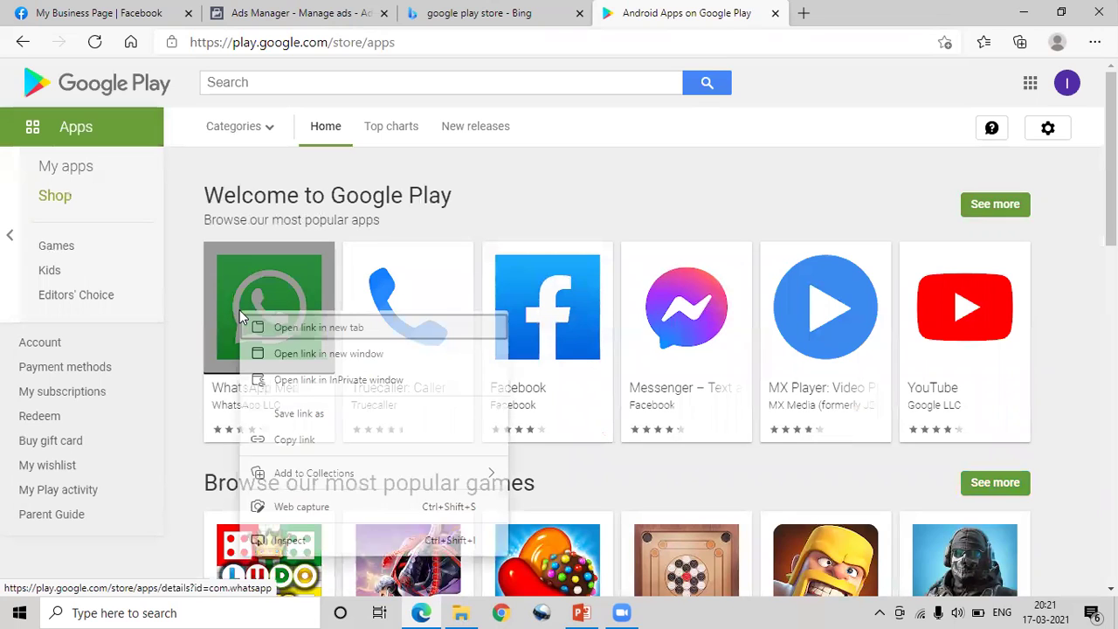
{"action": "left_click", "coordinate": [302, 441]}
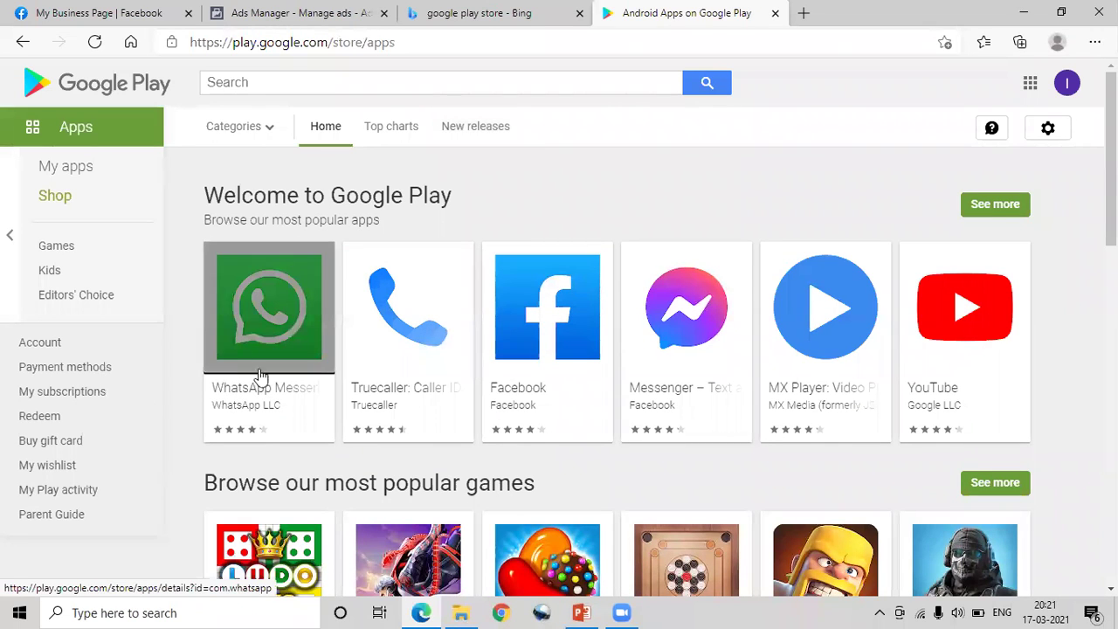
Switch back to Ads Manager and try to enter the copied WhatsApp store URL as the app to promote.
{"action": "left_click", "coordinate": [310, 8]}
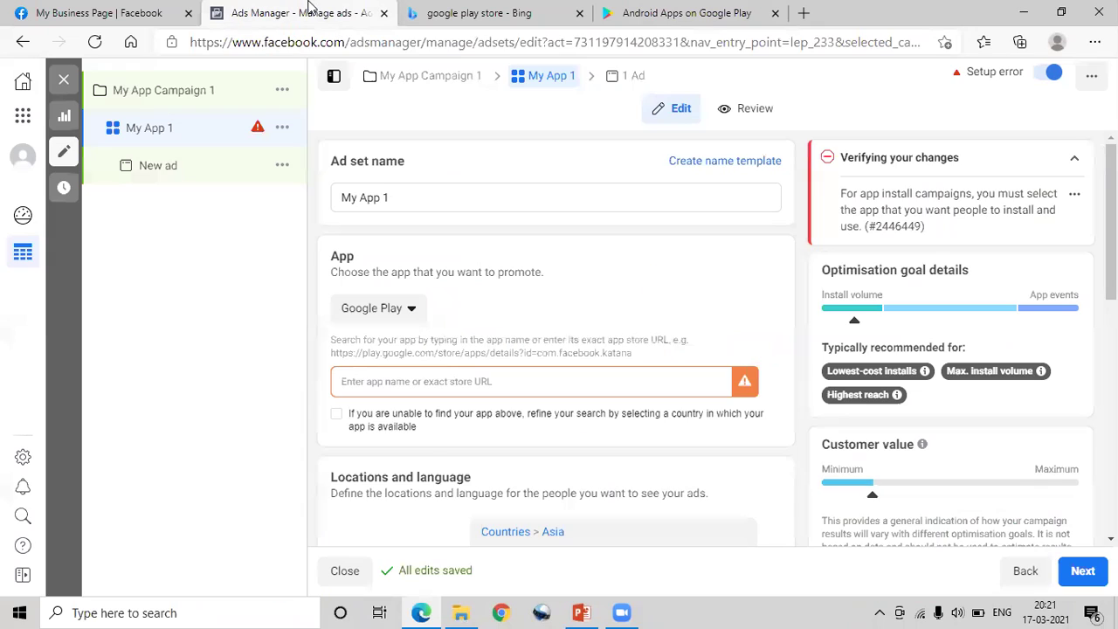
{"action": "left_click", "coordinate": [392, 384]}
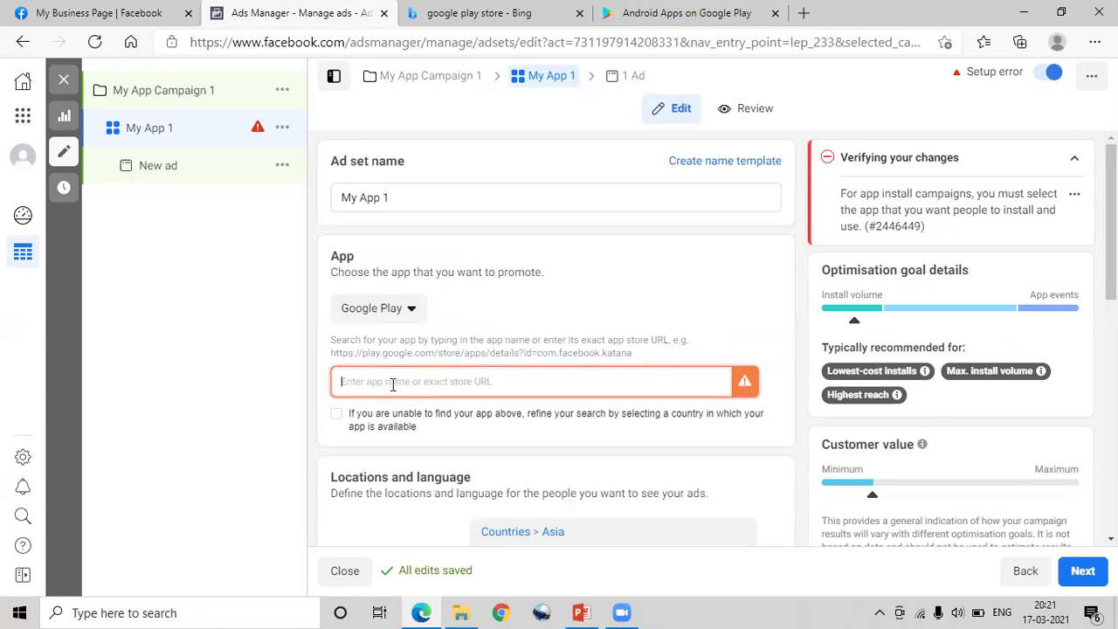
{"action": "key", "text": "ctrl+v"}
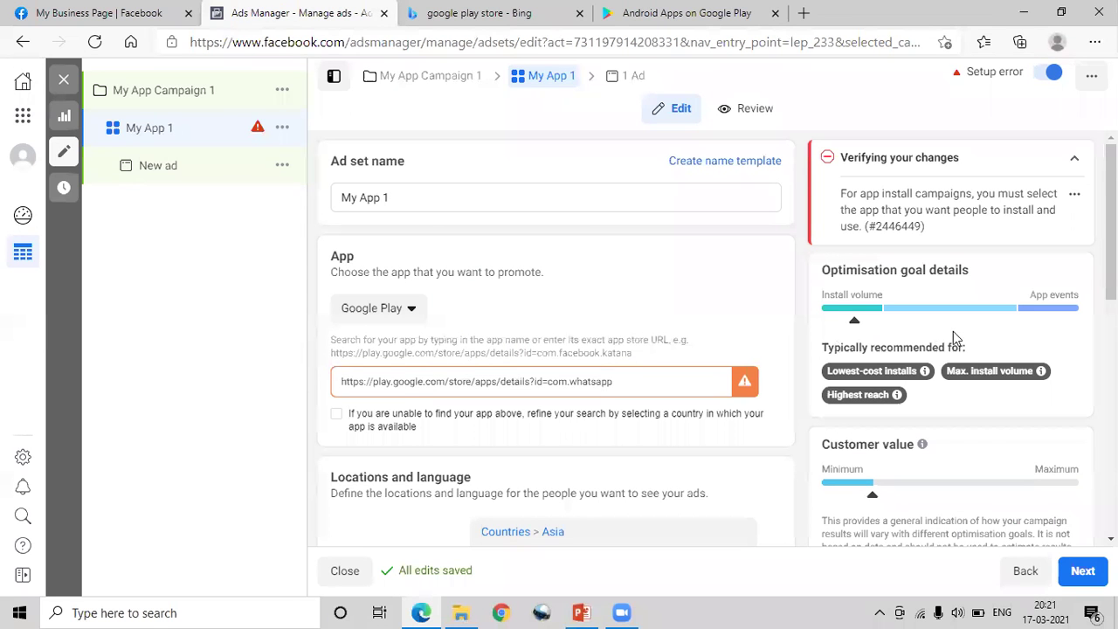
Remove India from the ad set's locations and browse the available regions.
{"action": "scroll", "coordinate": [1110, 262], "scroll_direction": "down", "scroll_amount": 3}
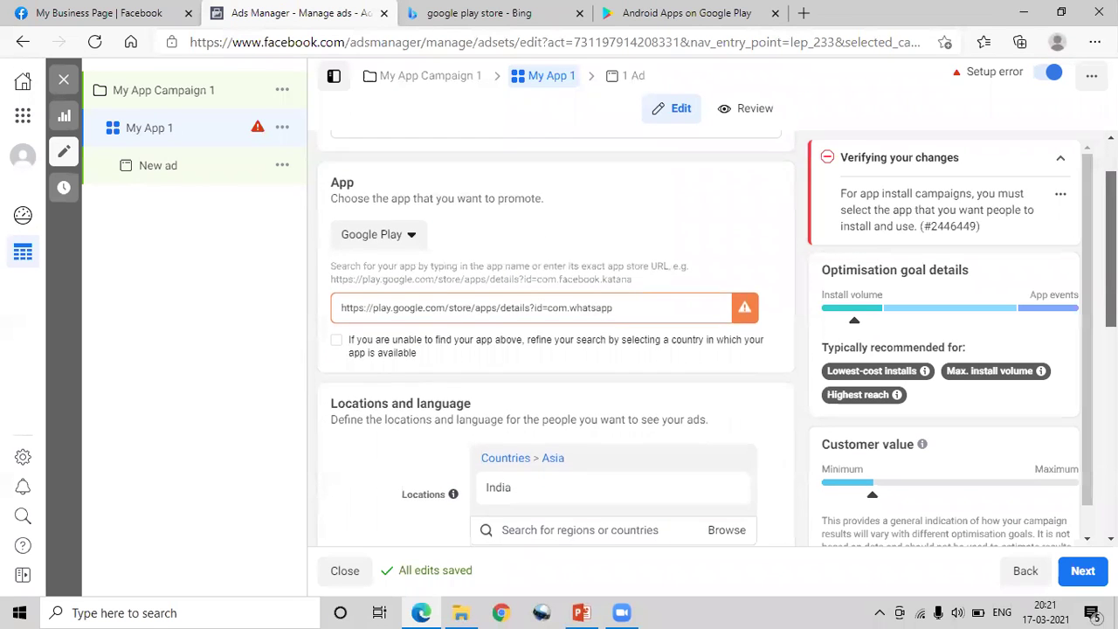
{"action": "scroll", "coordinate": [1109, 262], "scroll_direction": "down", "scroll_amount": 1}
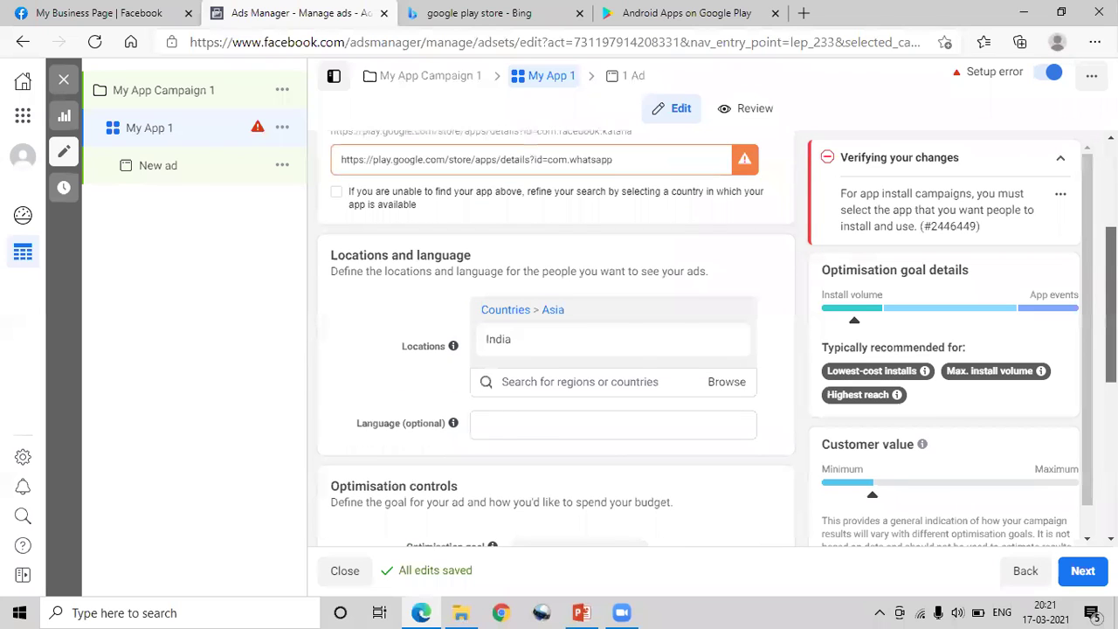
{"action": "scroll", "coordinate": [564, 367], "scroll_direction": "down", "scroll_amount": 1}
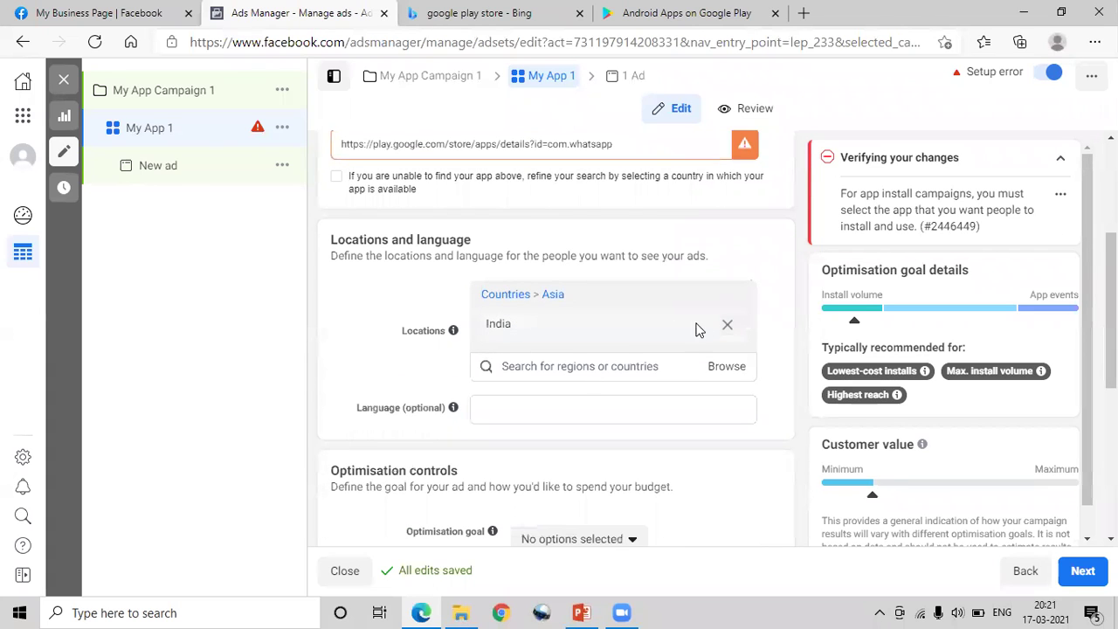
{"action": "left_click", "coordinate": [726, 326]}
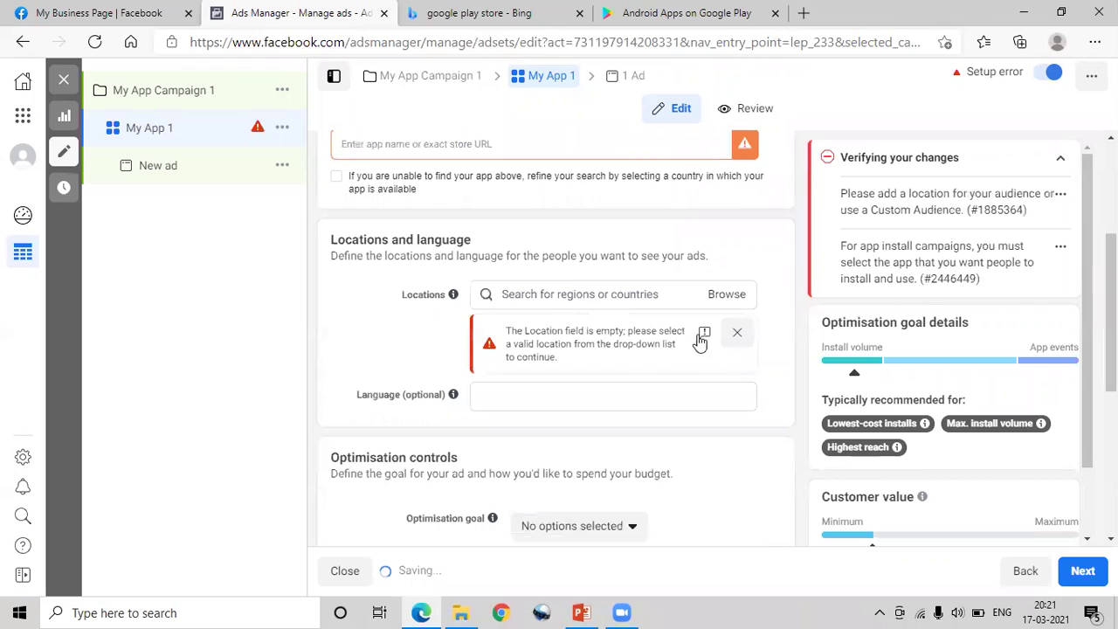
{"action": "left_click", "coordinate": [722, 294]}
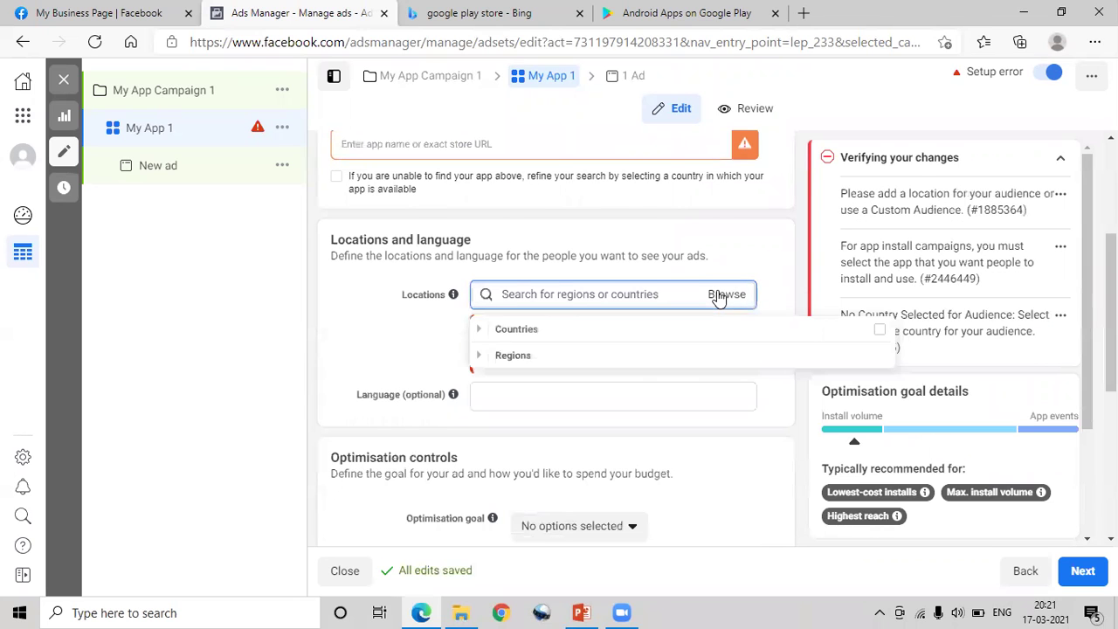
{"action": "left_click", "coordinate": [506, 356]}
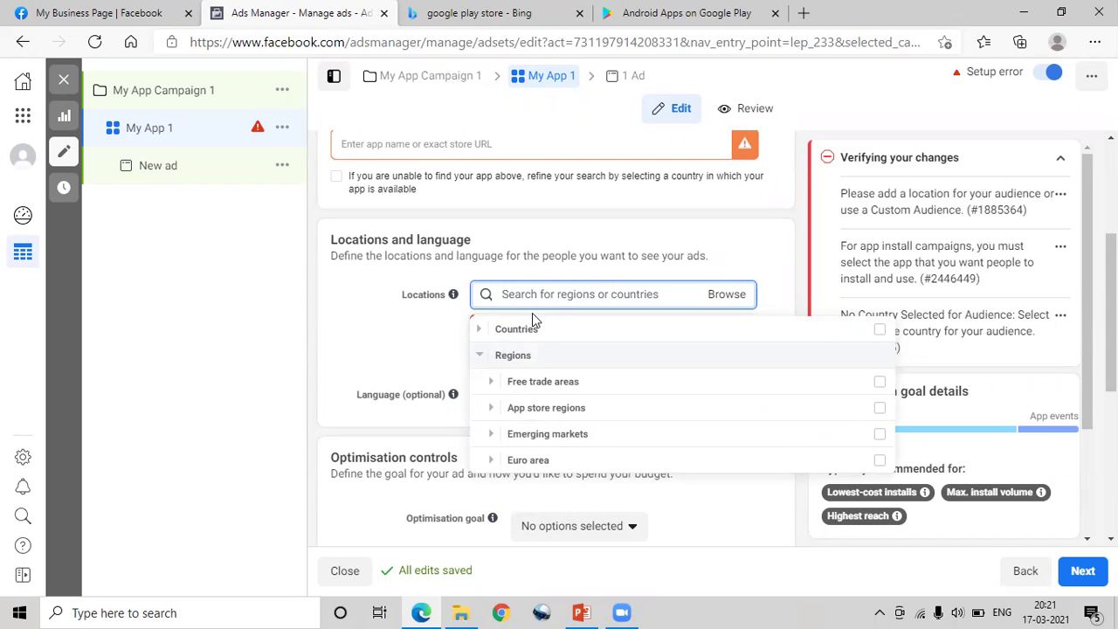
Search the locations for "Mumbai", clearing the search and dismissing the empty-location warning when done.
{"action": "left_click", "coordinate": [553, 295]}
{"action": "type", "text": "M"}
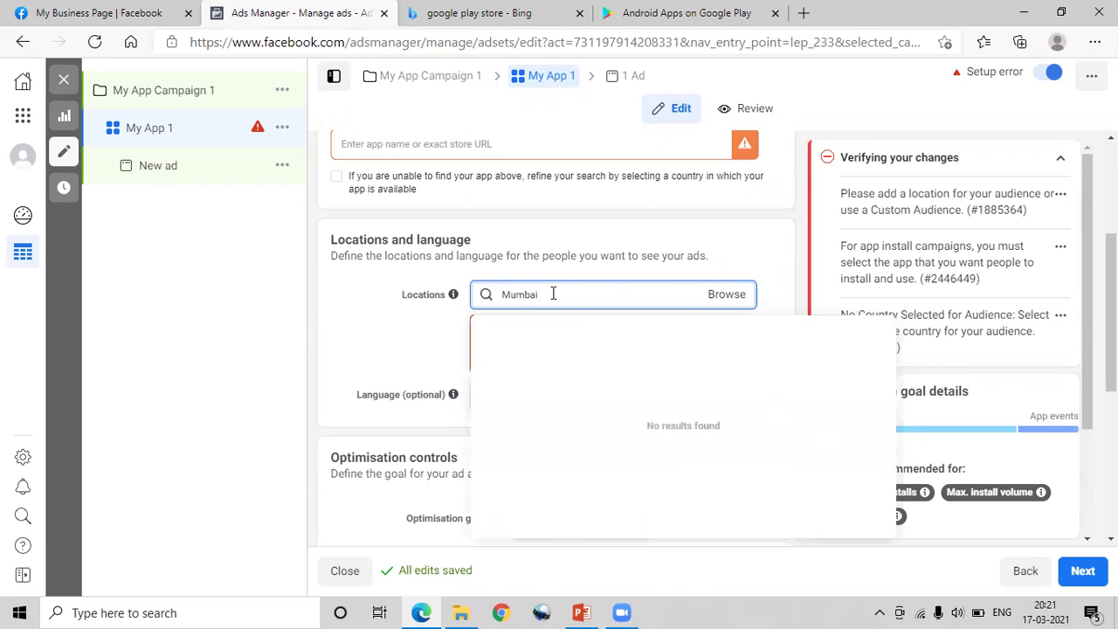
{"action": "type", "text": "umbai"}
{"action": "left_click_drag", "start_coordinate": [553, 294], "coordinate": [467, 315]}
{"action": "key", "text": "BackSpace"}
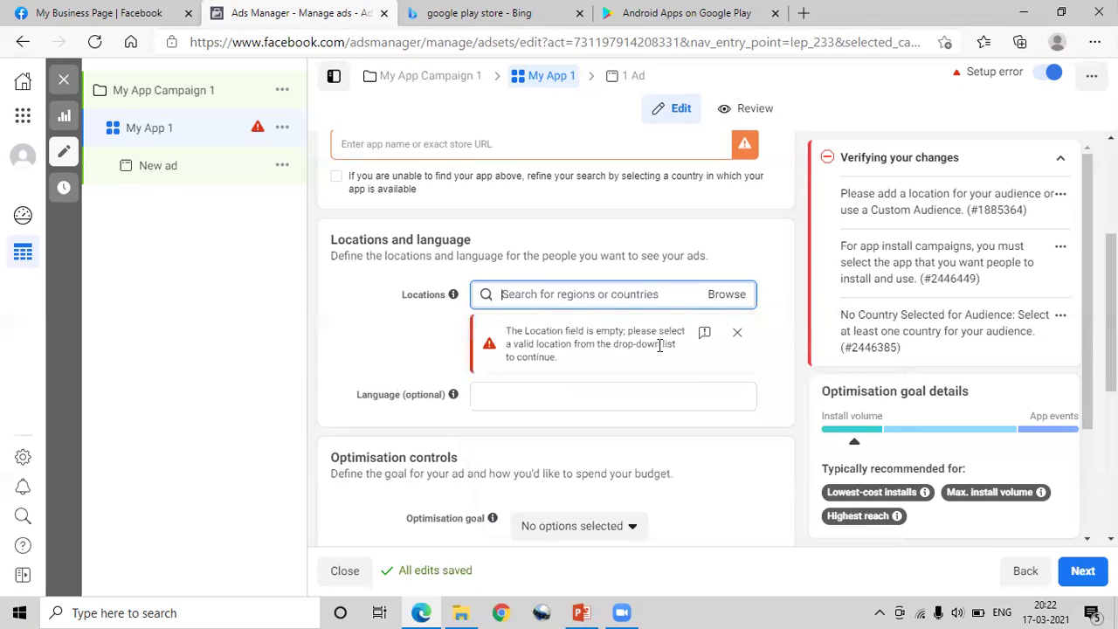
{"action": "left_click", "coordinate": [734, 333]}
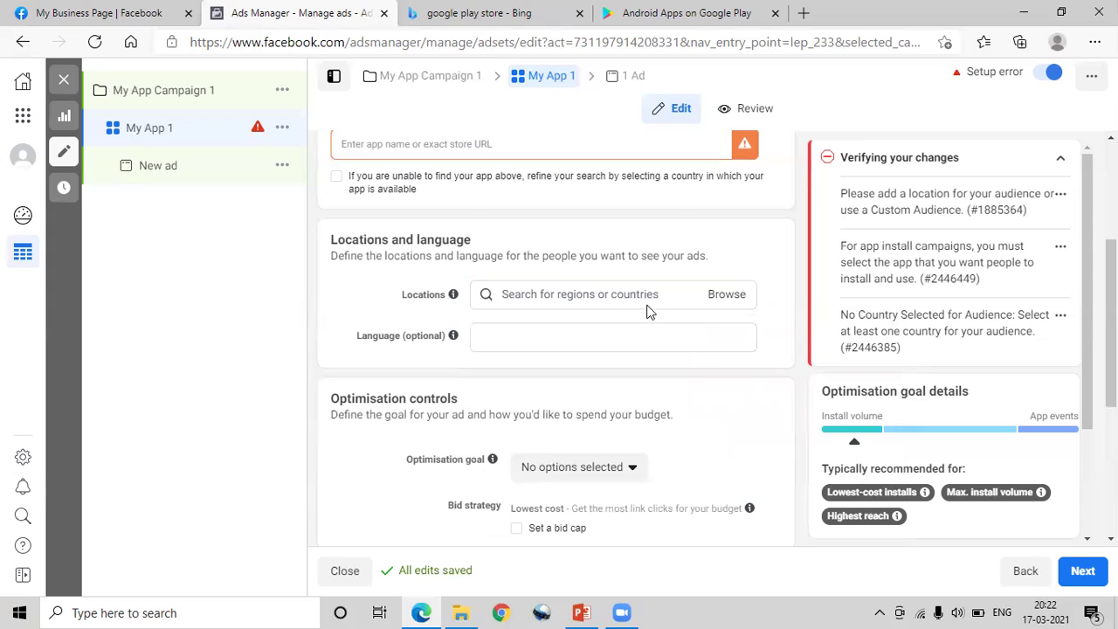
{"action": "left_click", "coordinate": [715, 296]}
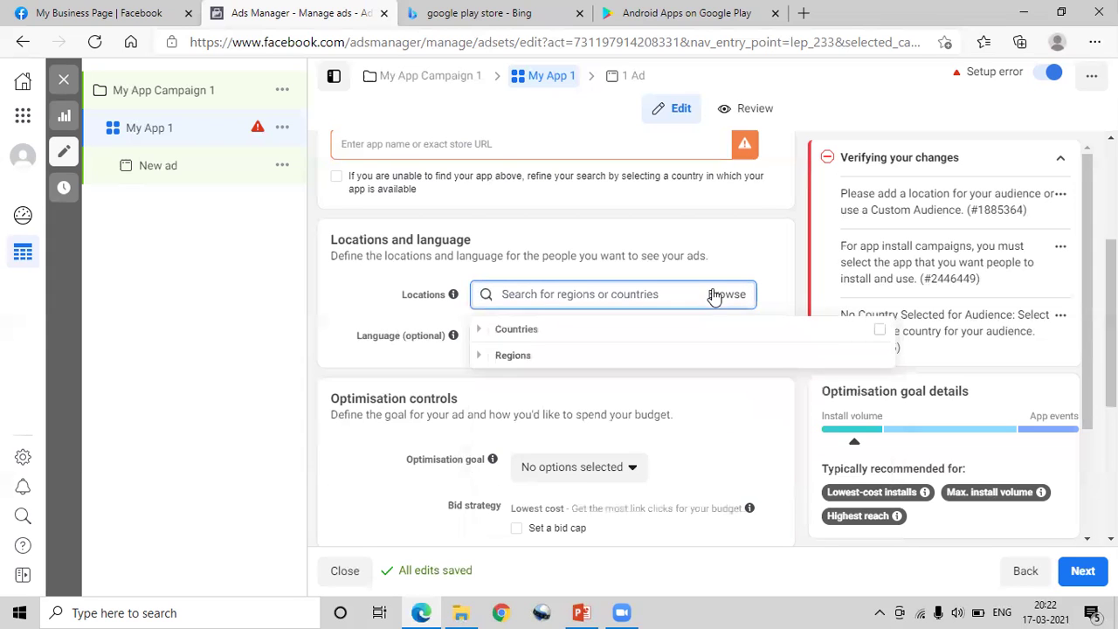
{"action": "left_click", "coordinate": [519, 332]}
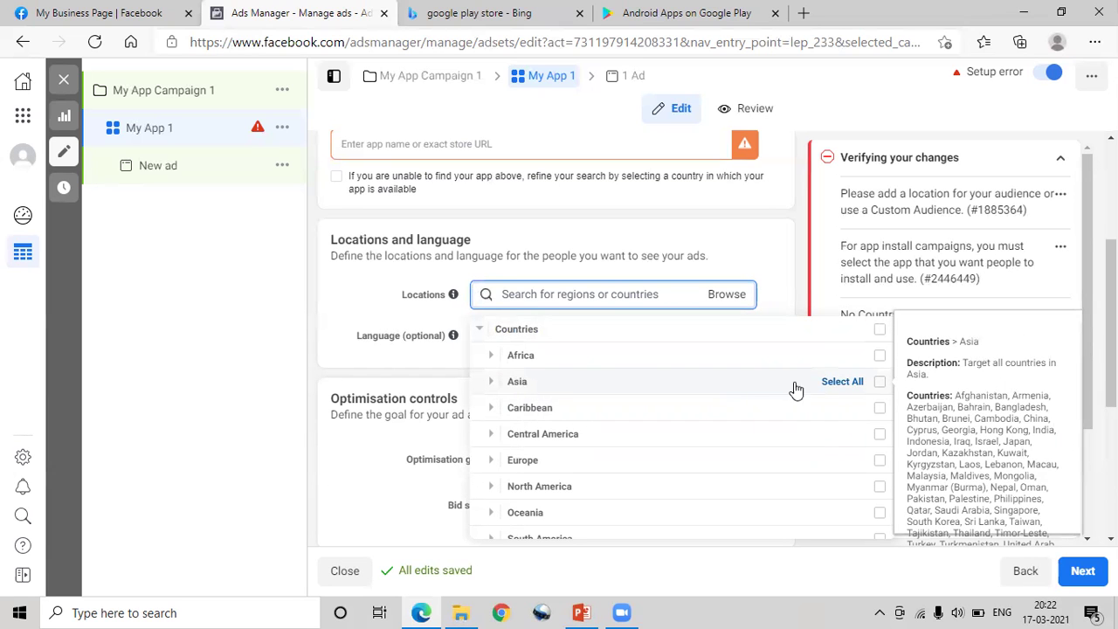
{"action": "left_click", "coordinate": [519, 384]}
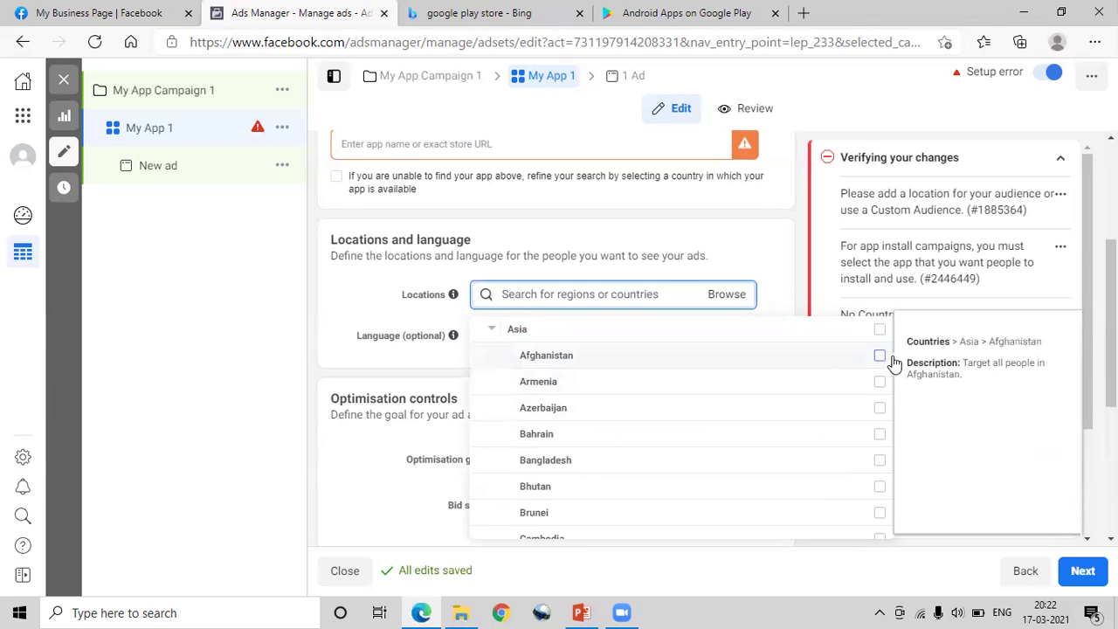
{"action": "scroll", "coordinate": [1082, 269], "scroll_direction": "down", "scroll_amount": 1}
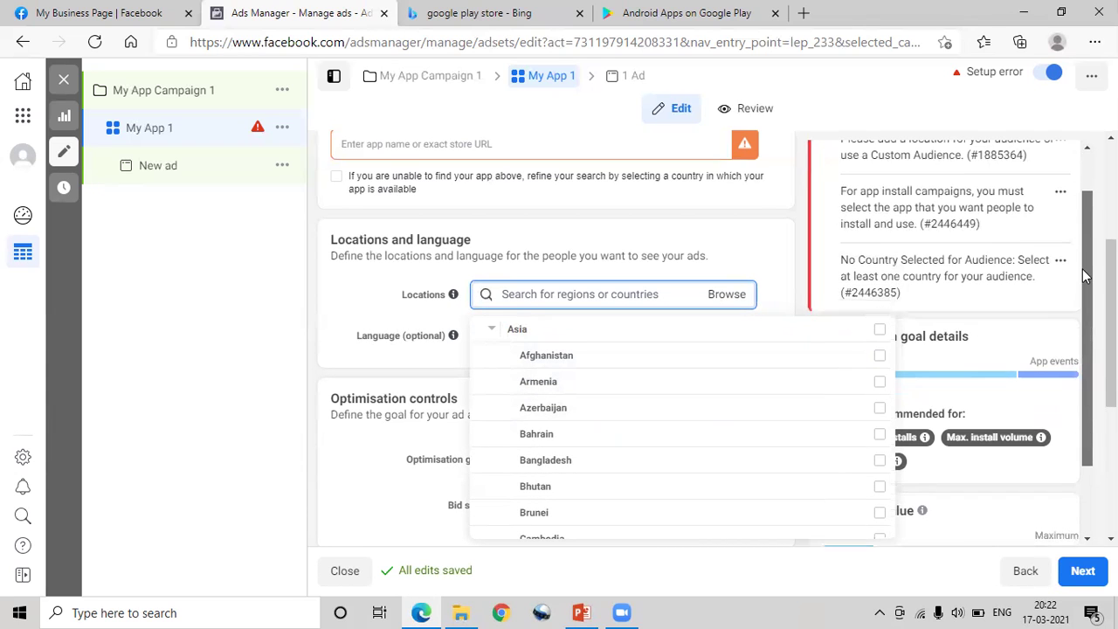
{"action": "scroll", "coordinate": [556, 340], "scroll_direction": "down", "scroll_amount": 1}
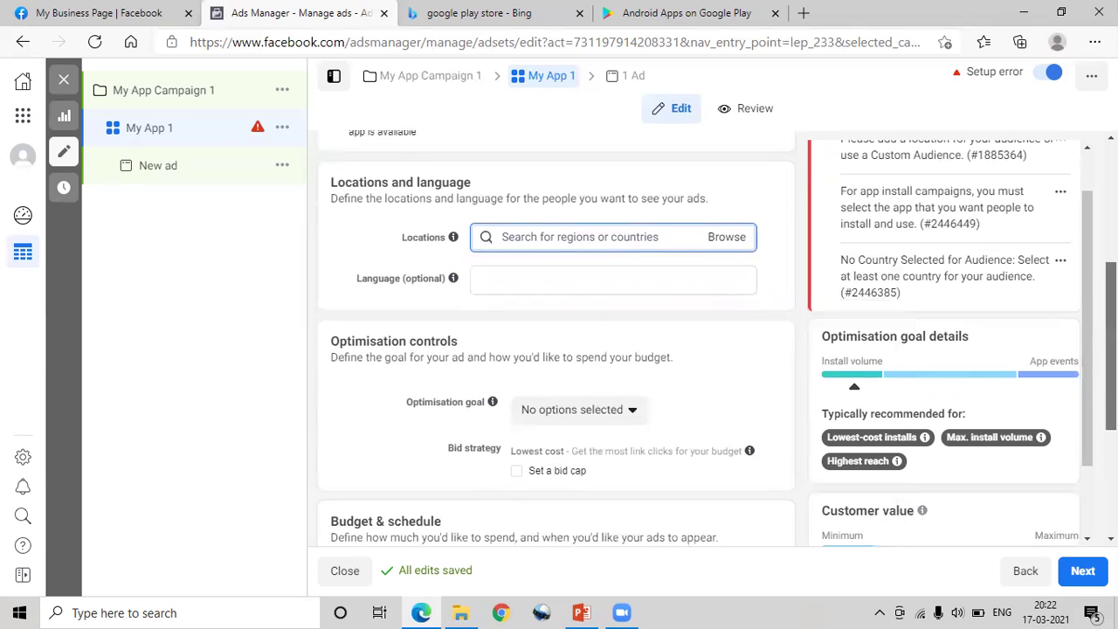
{"action": "left_click", "coordinate": [720, 242]}
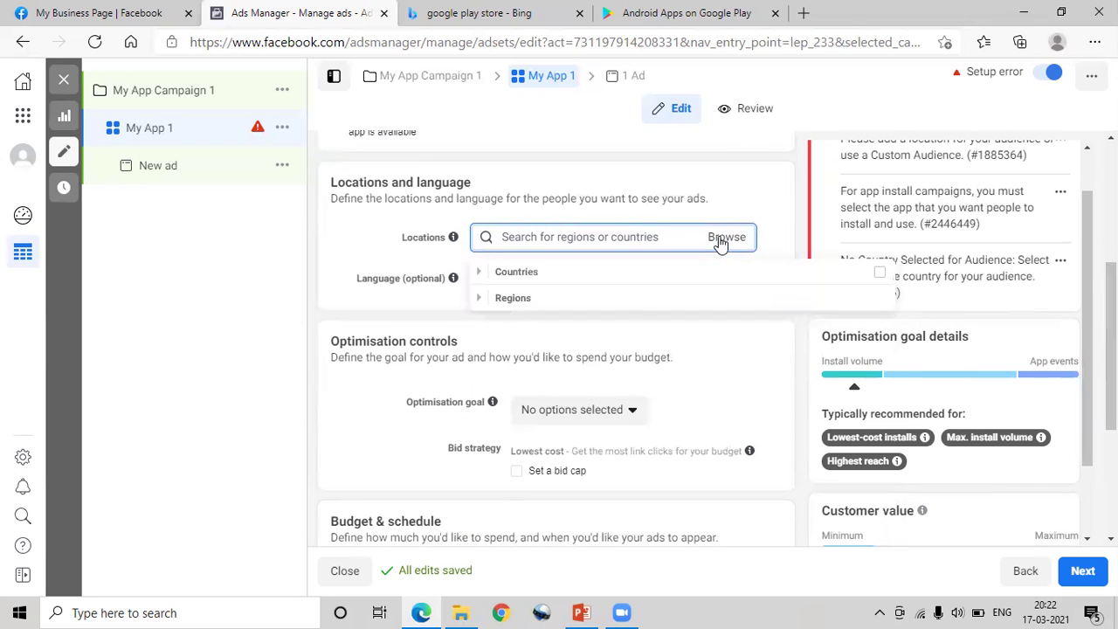
{"action": "left_click", "coordinate": [519, 274]}
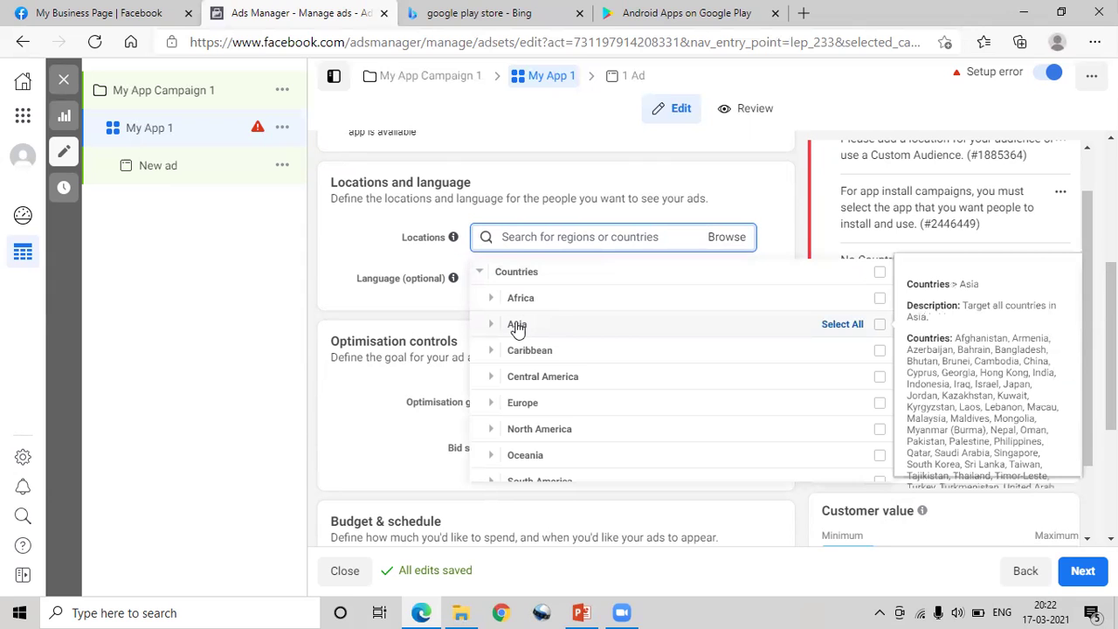
{"action": "left_click", "coordinate": [517, 325]}
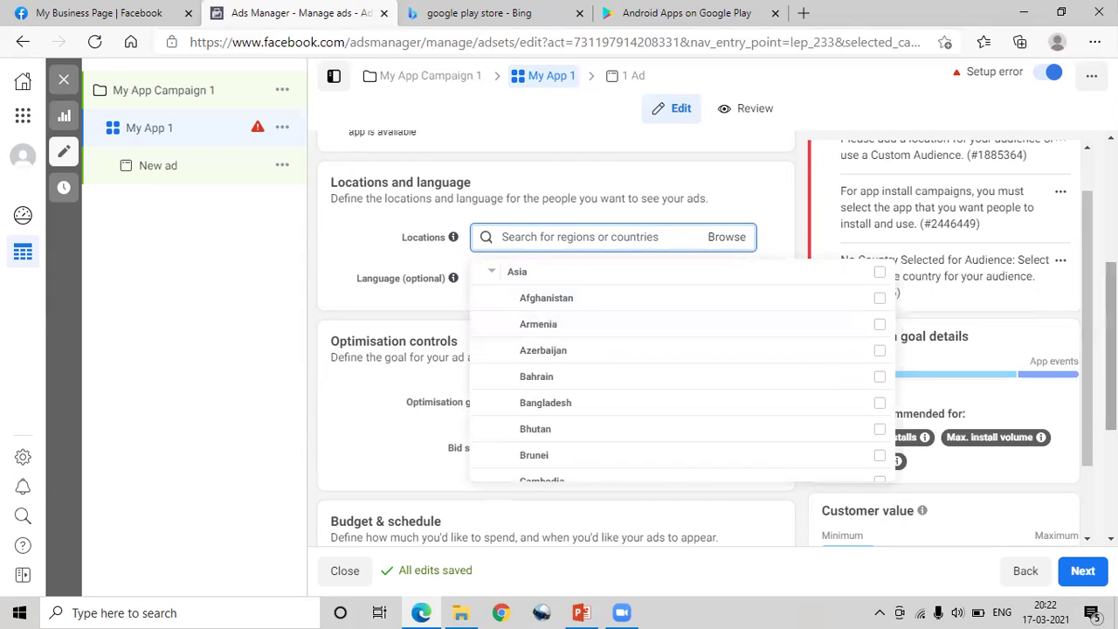
{"action": "scroll", "coordinate": [996, 320], "scroll_direction": "down", "scroll_amount": 1}
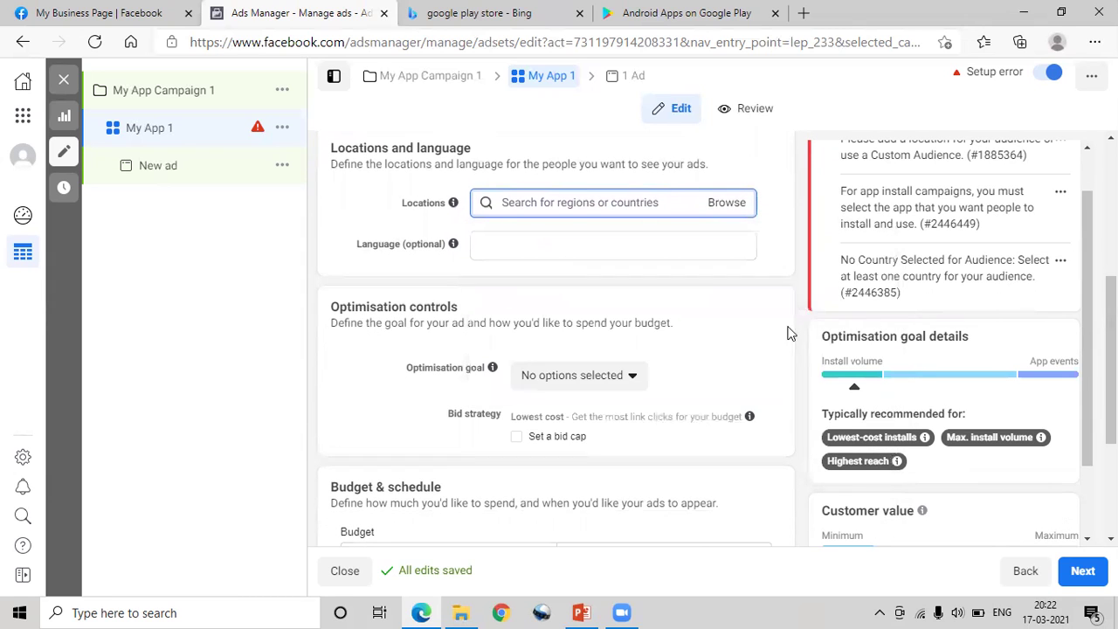
Add India from the Asian countries to the ad set's locations.
{"action": "left_click", "coordinate": [724, 201]}
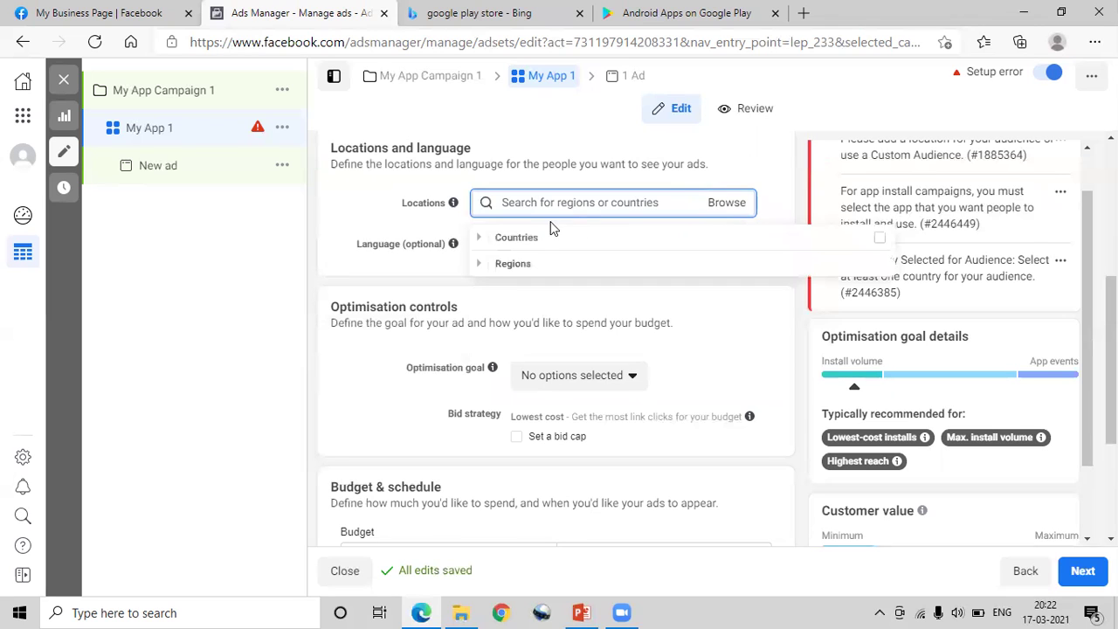
{"action": "left_click", "coordinate": [511, 240]}
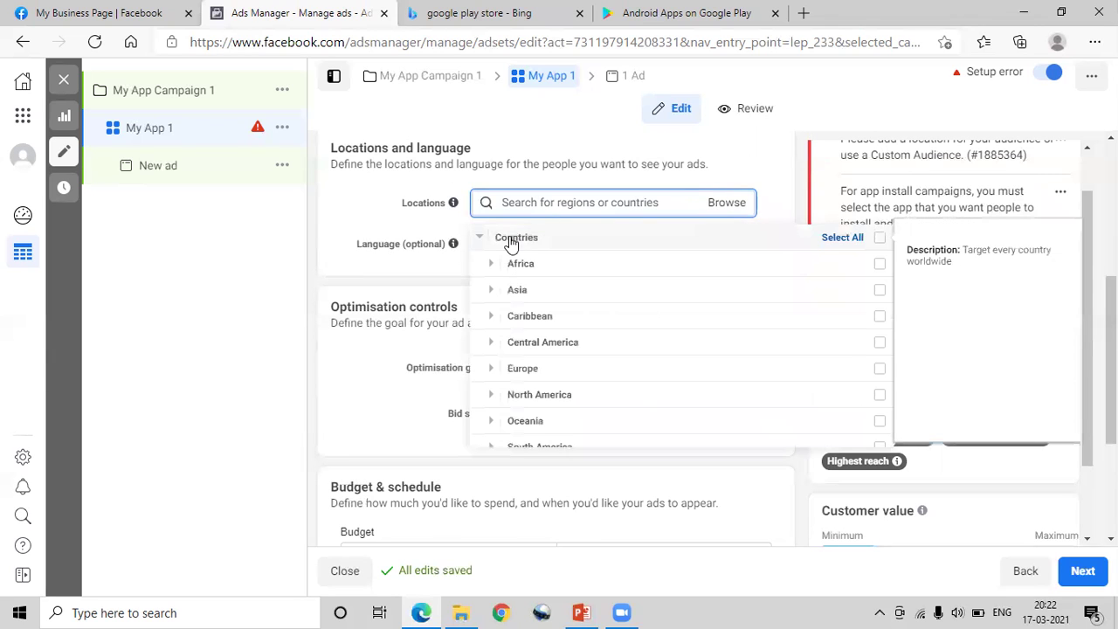
{"action": "left_click", "coordinate": [519, 289]}
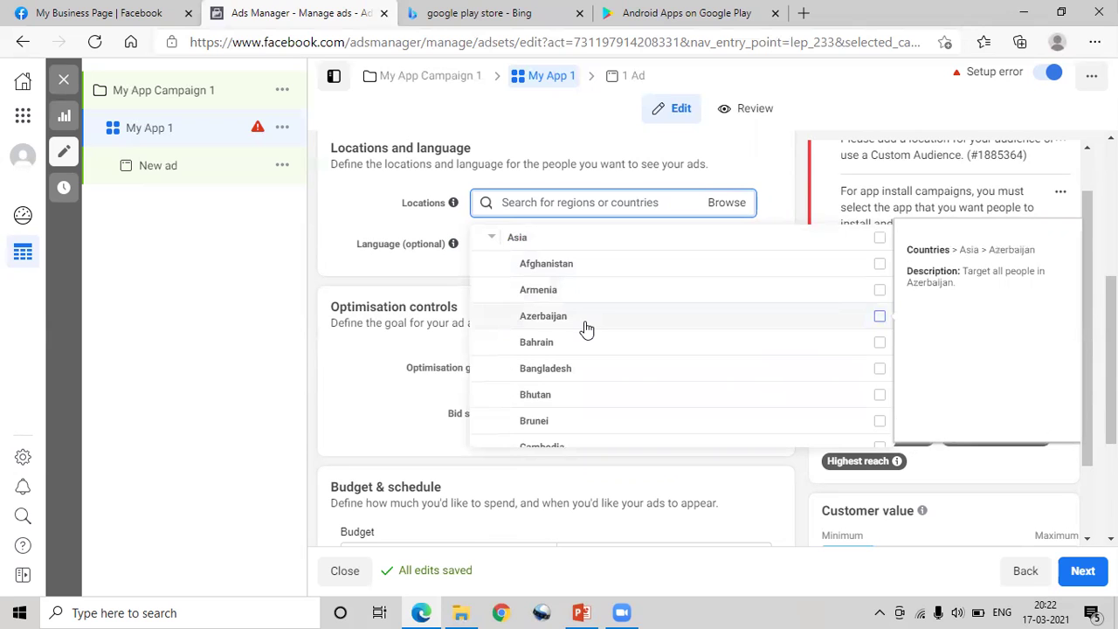
{"action": "scroll", "coordinate": [586, 330], "scroll_direction": "down", "scroll_amount": 2}
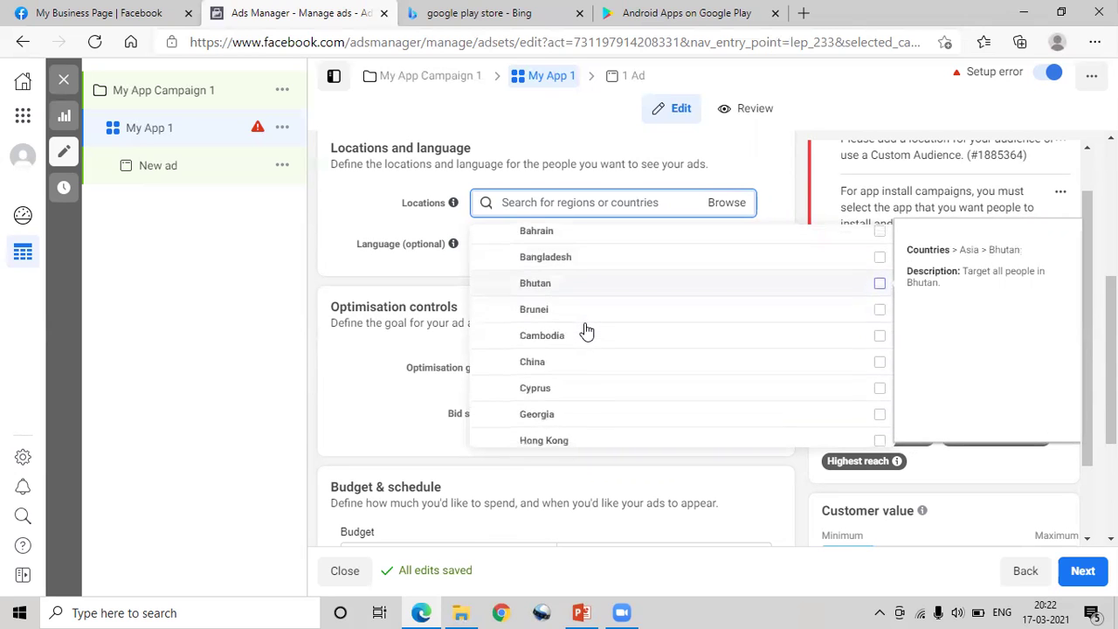
{"action": "scroll", "coordinate": [585, 329], "scroll_direction": "down", "scroll_amount": 1}
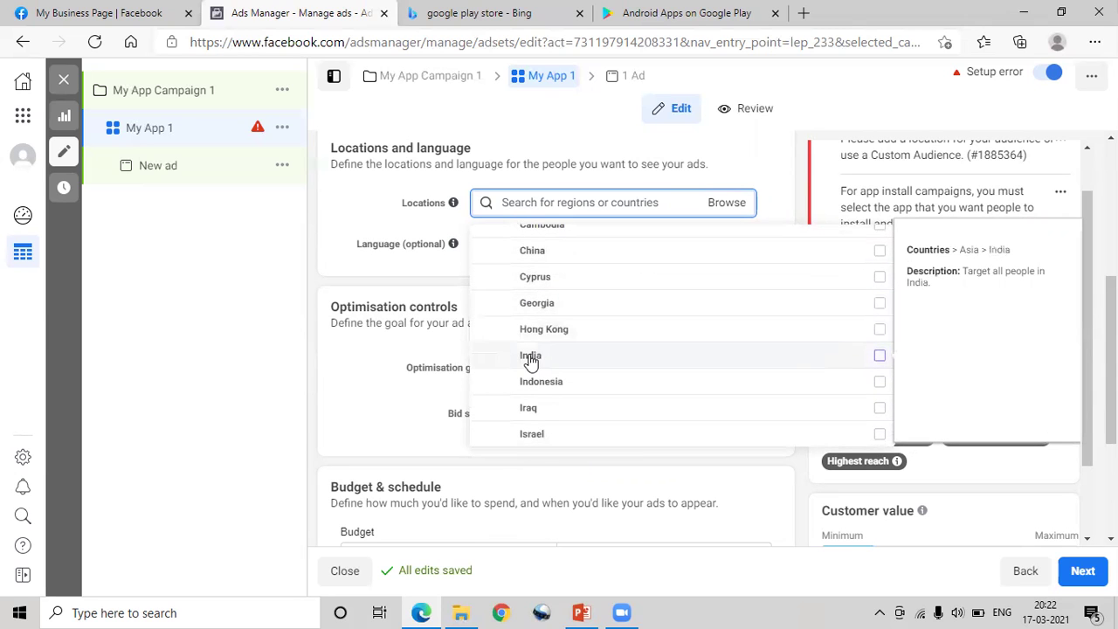
{"action": "left_click", "coordinate": [880, 356]}
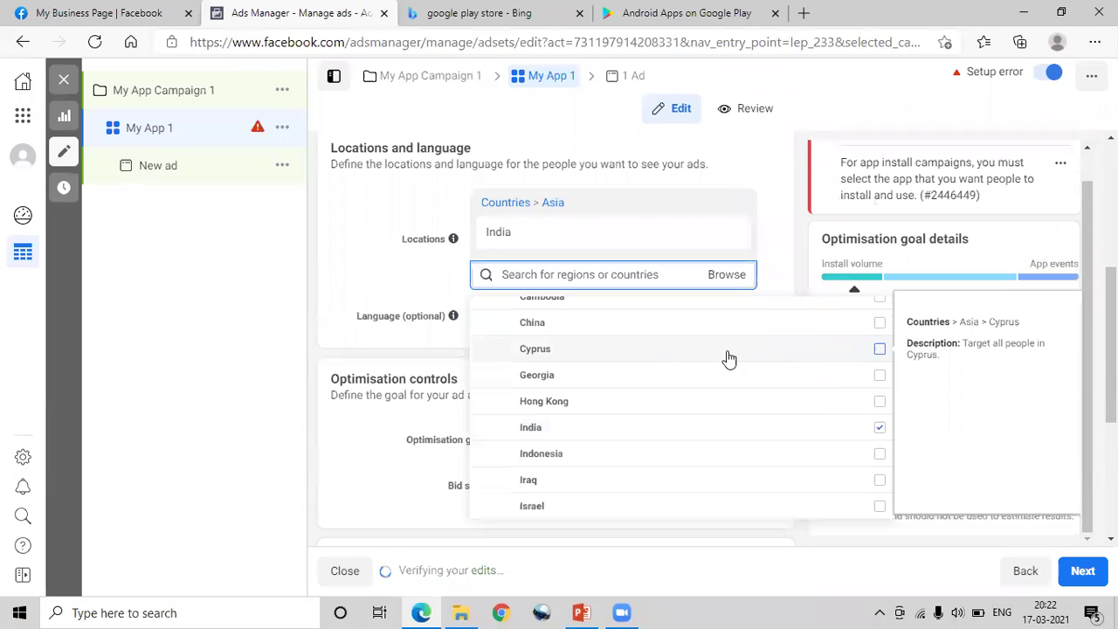
Search the ad set's locations for "Mumbai" and clear the search.
{"action": "left_click", "coordinate": [567, 276]}
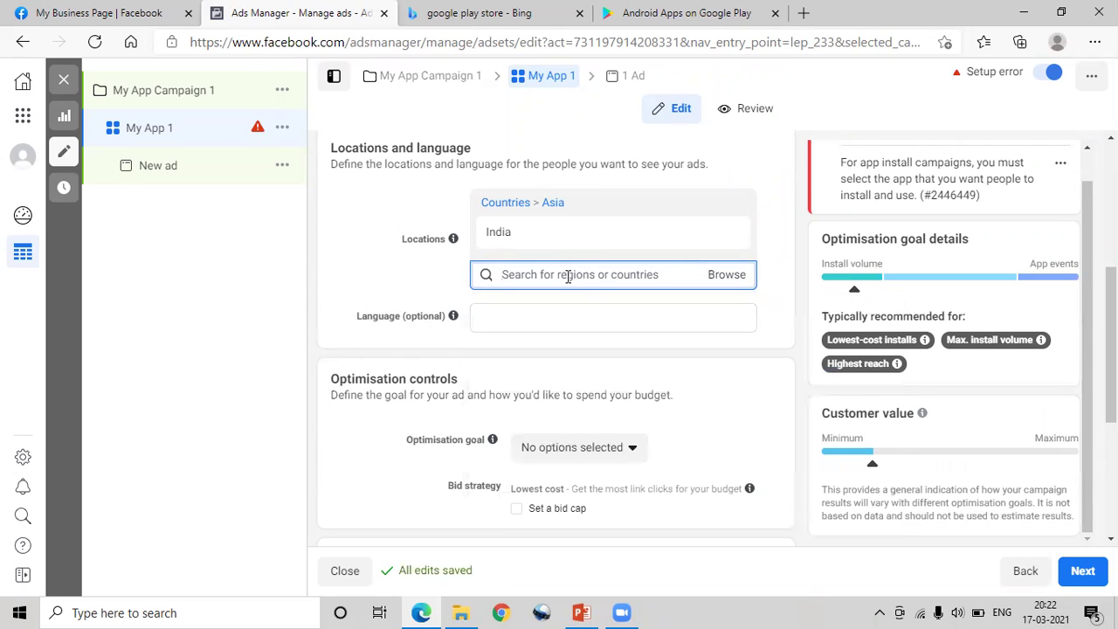
{"action": "type", "text": "Mumbai"}
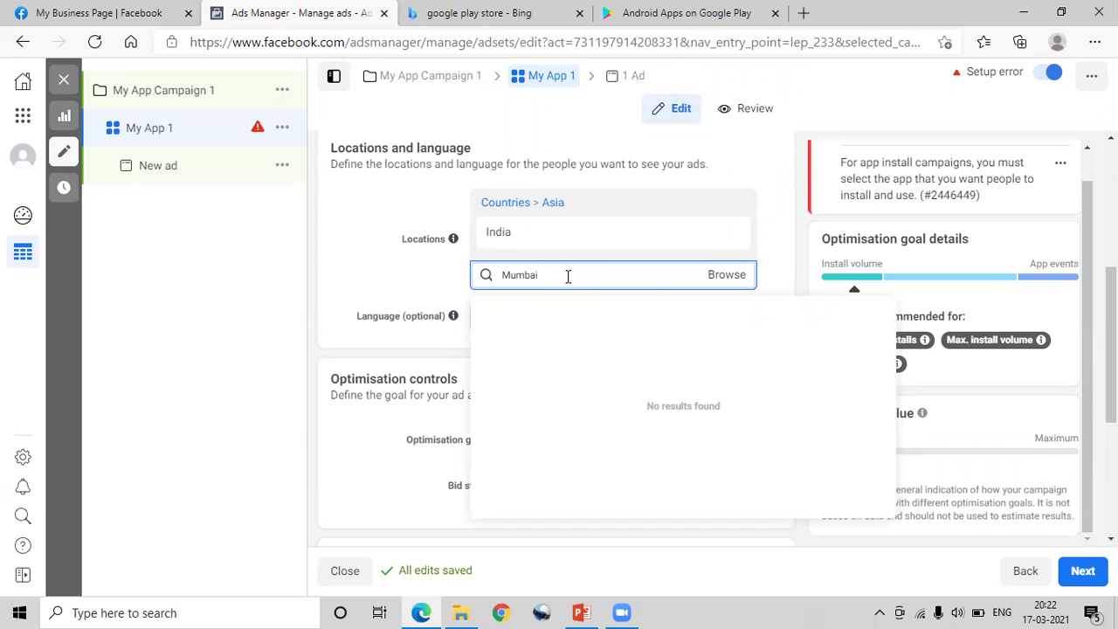
{"action": "double_click", "coordinate": [549, 276]}
{"action": "key", "text": "BackSpace"}
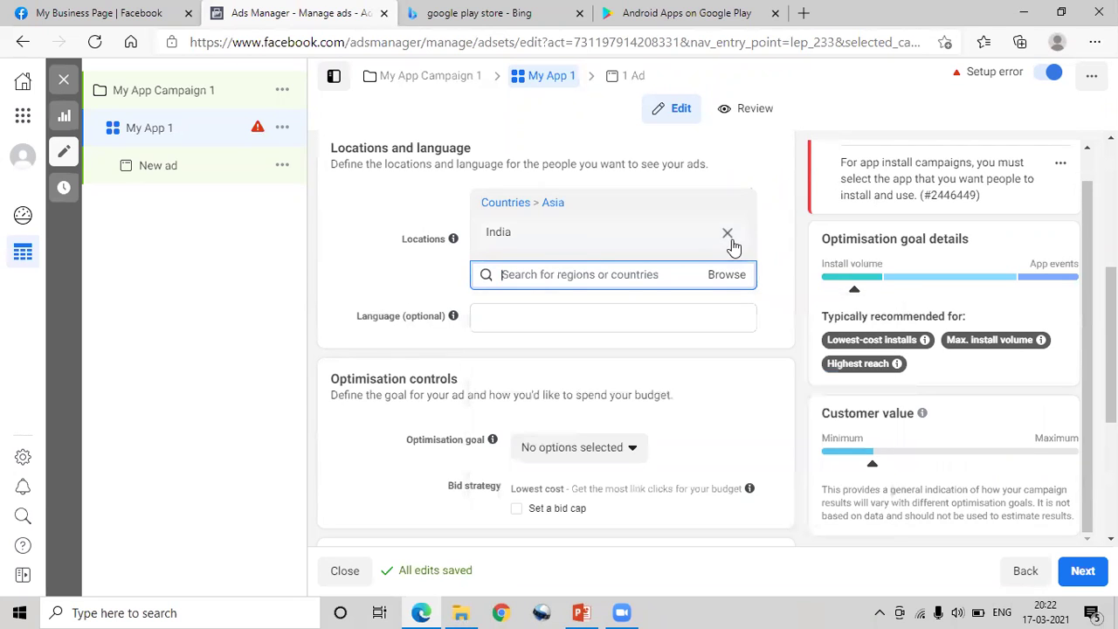
Browse the location regions, including the groups under Free trade areas, and close the list without selecting any.
{"action": "left_click", "coordinate": [718, 276]}
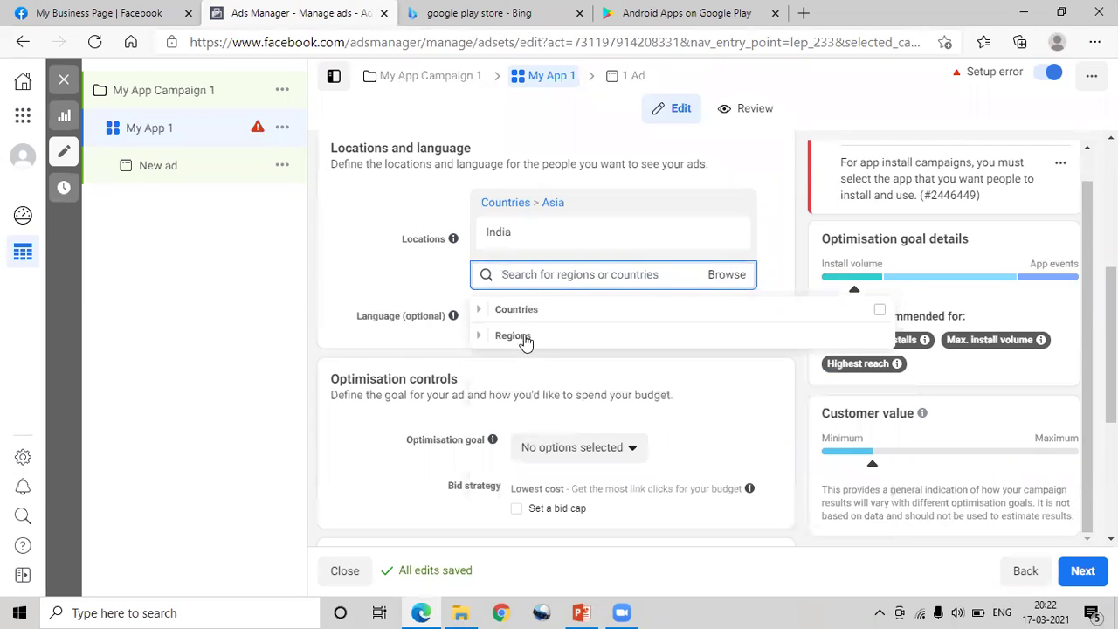
{"action": "left_click", "coordinate": [511, 338]}
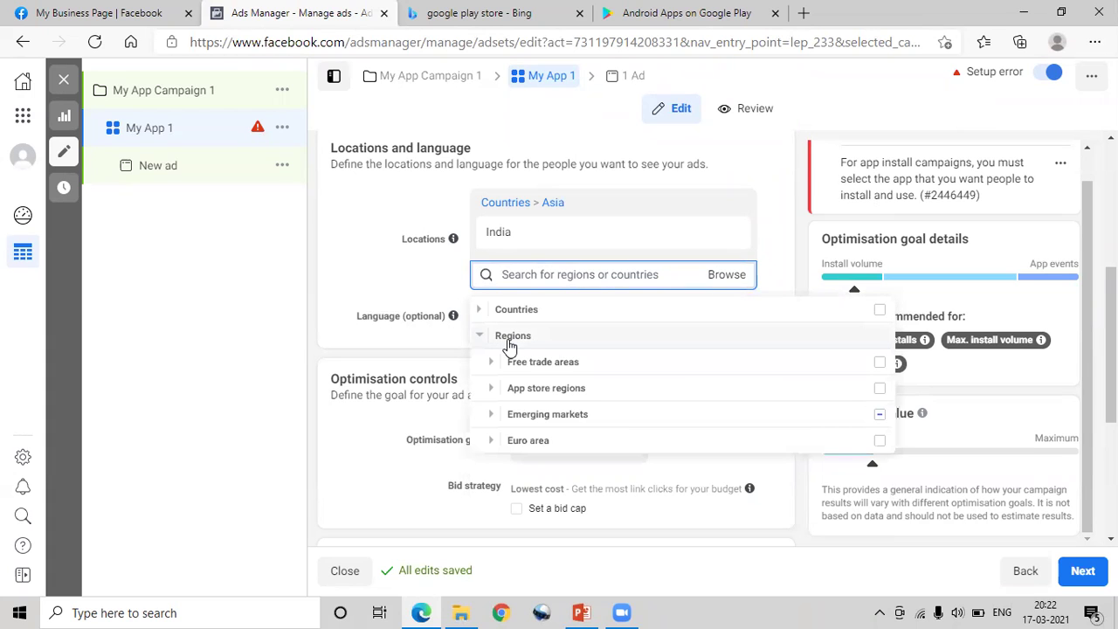
{"action": "mouse_move", "coordinate": [606, 415]}
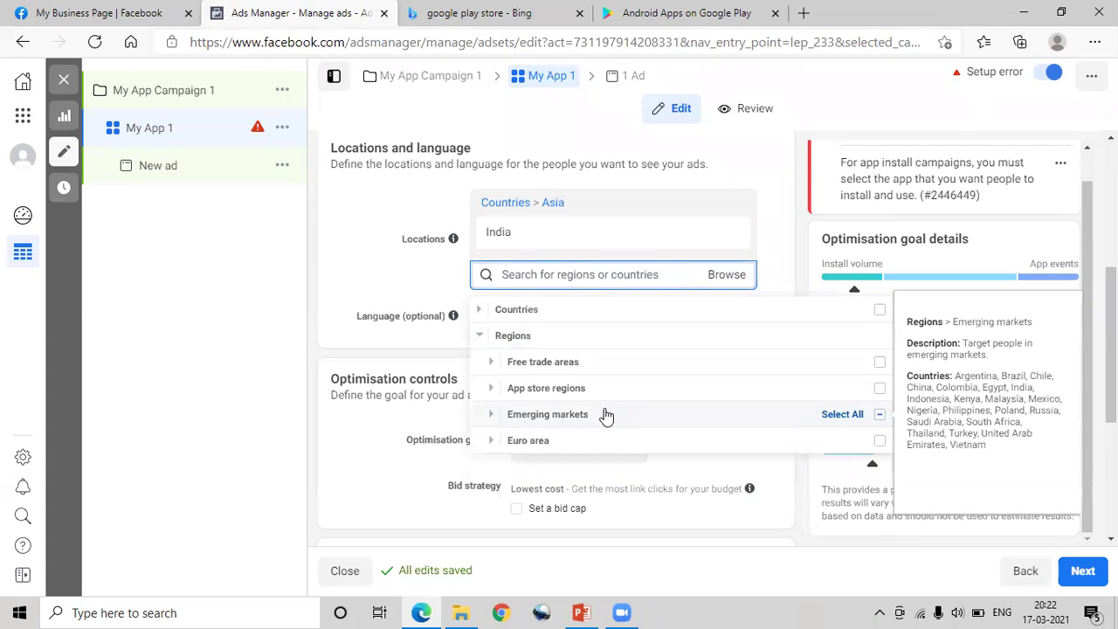
{"action": "left_click", "coordinate": [524, 370]}
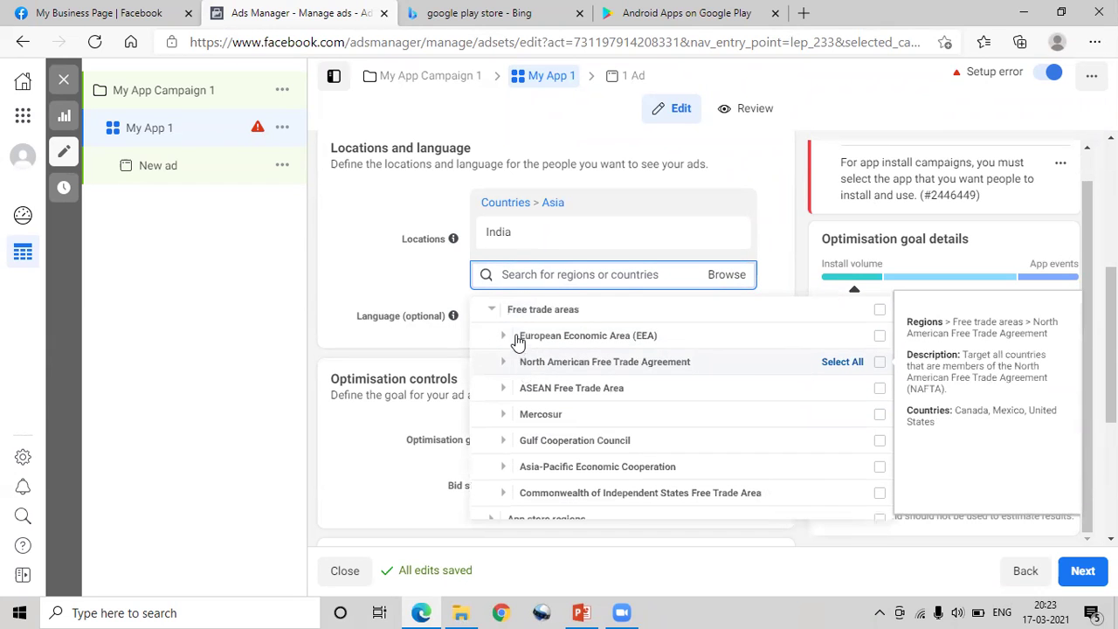
{"action": "mouse_move", "coordinate": [530, 312]}
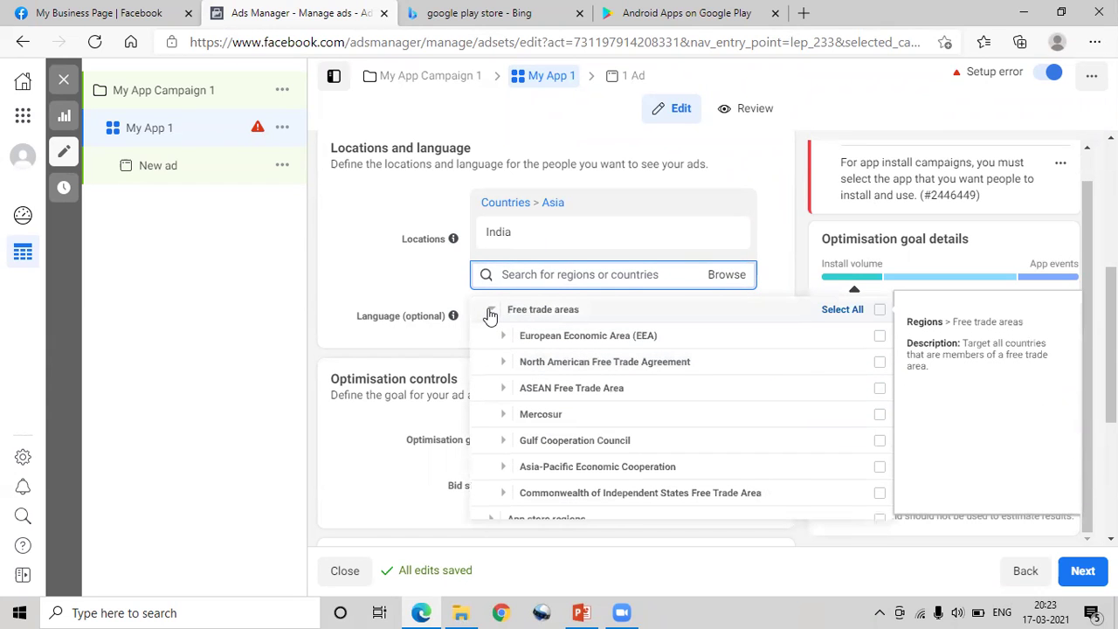
{"action": "left_click", "coordinate": [490, 313]}
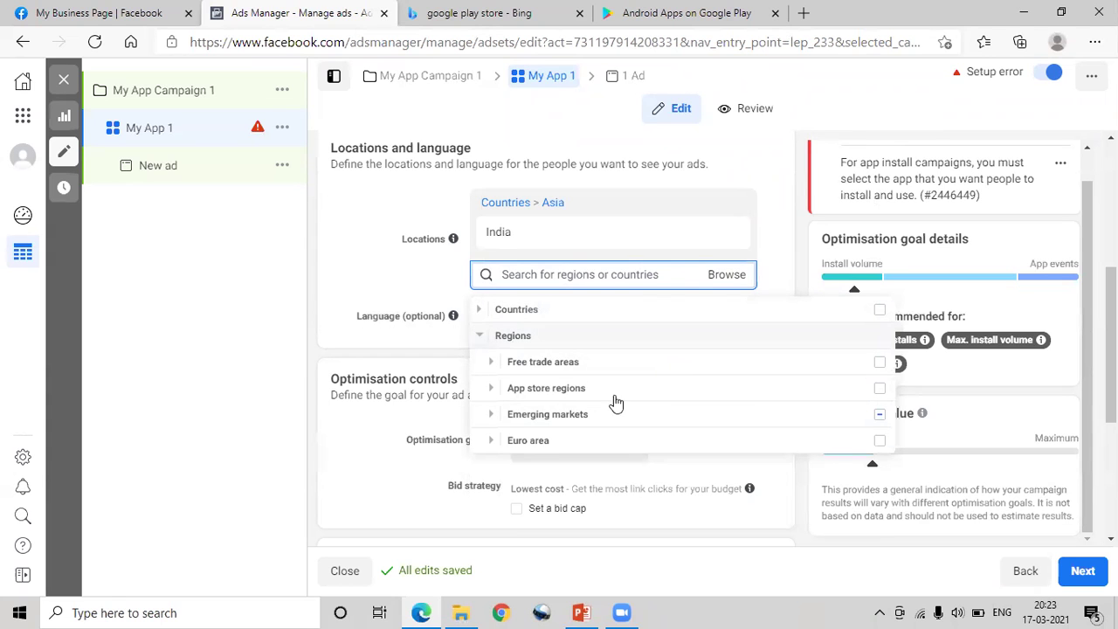
{"action": "mouse_move", "coordinate": [689, 411]}
{"action": "scroll", "coordinate": [689, 408], "scroll_direction": "down", "scroll_amount": 2}
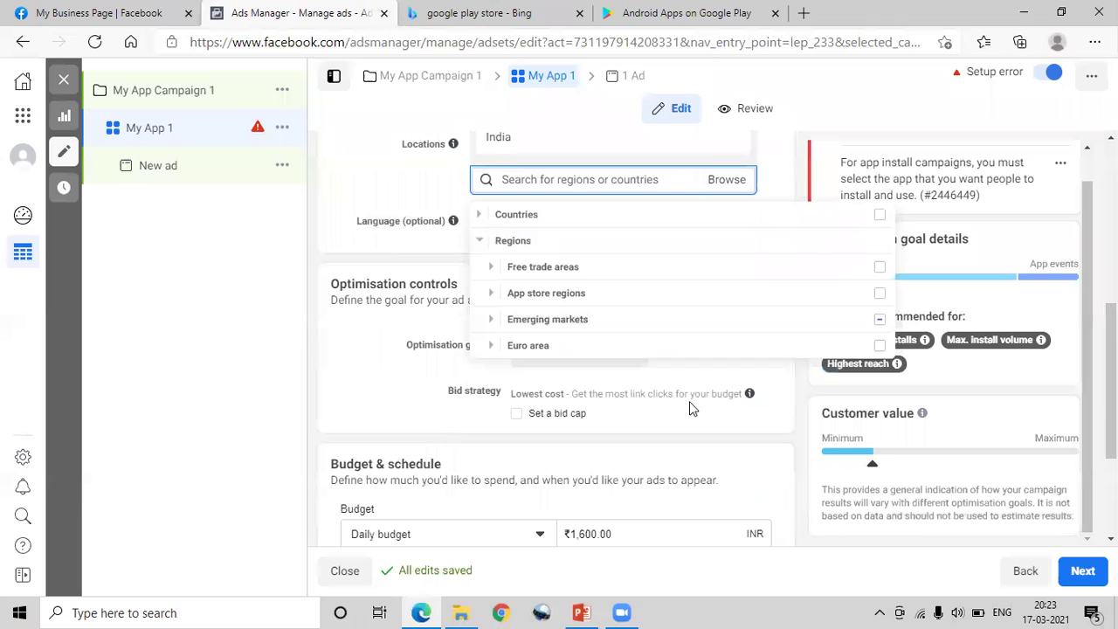
{"action": "left_click", "coordinate": [442, 194]}
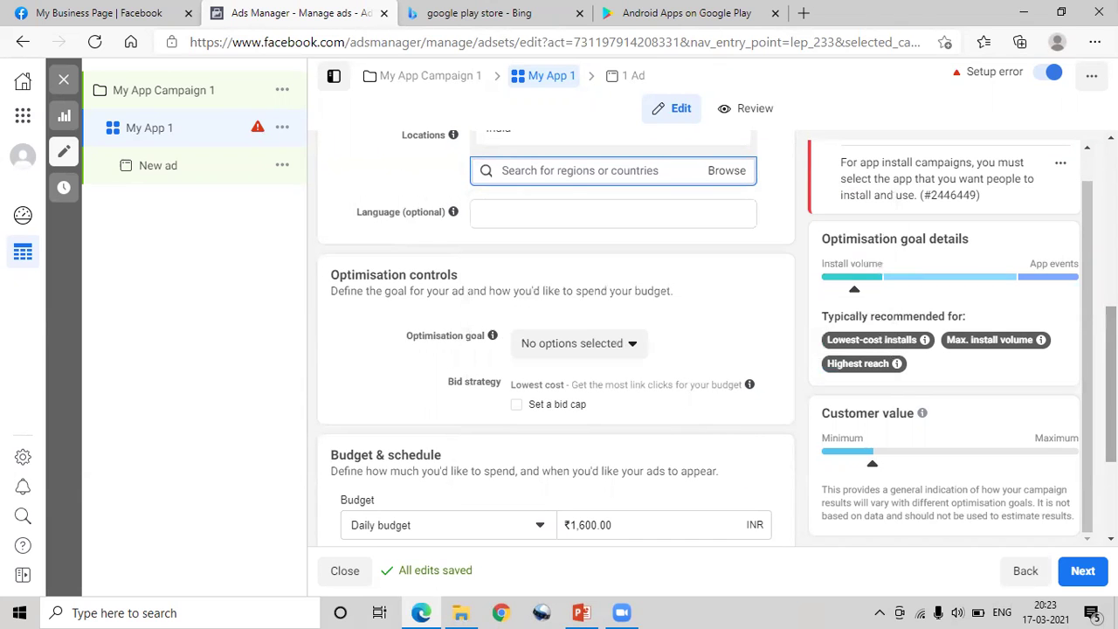
{"action": "scroll", "coordinate": [556, 338], "scroll_direction": "up", "scroll_amount": 2}
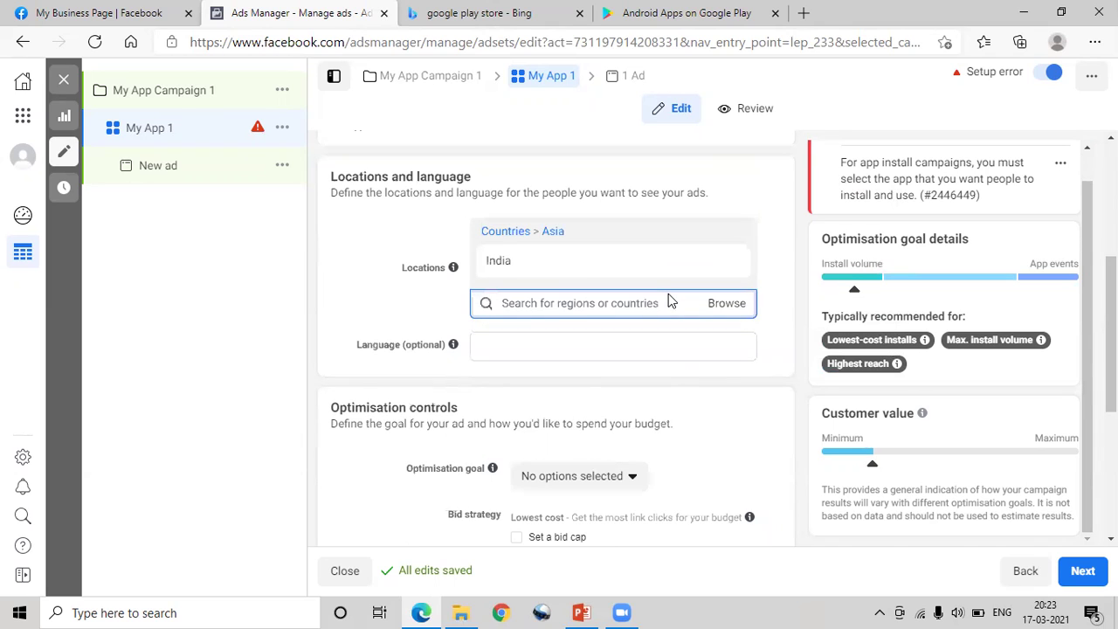
Swap India for Israel among the Asian countries in the ad set's locations and close the store URL error.
{"action": "left_click", "coordinate": [726, 305]}
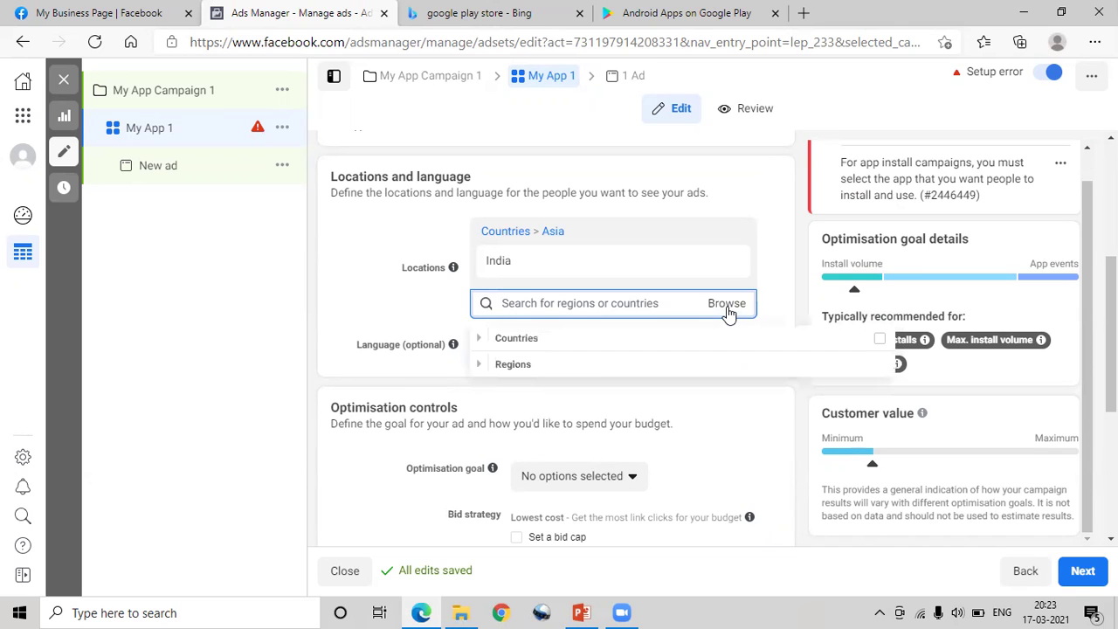
{"action": "left_click", "coordinate": [515, 339]}
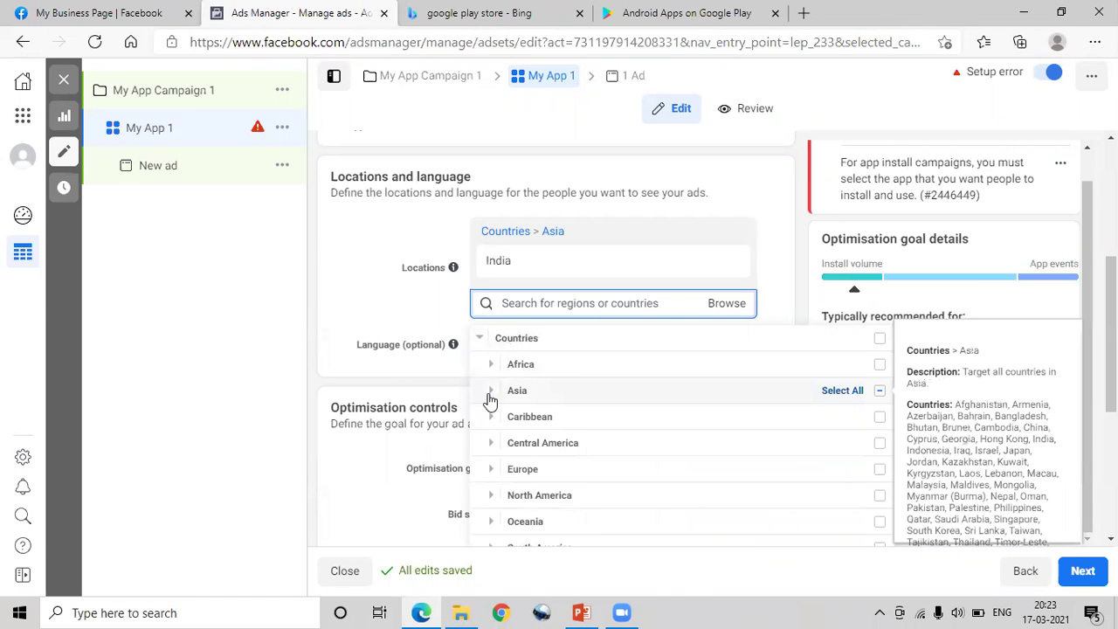
{"action": "left_click", "coordinate": [491, 393]}
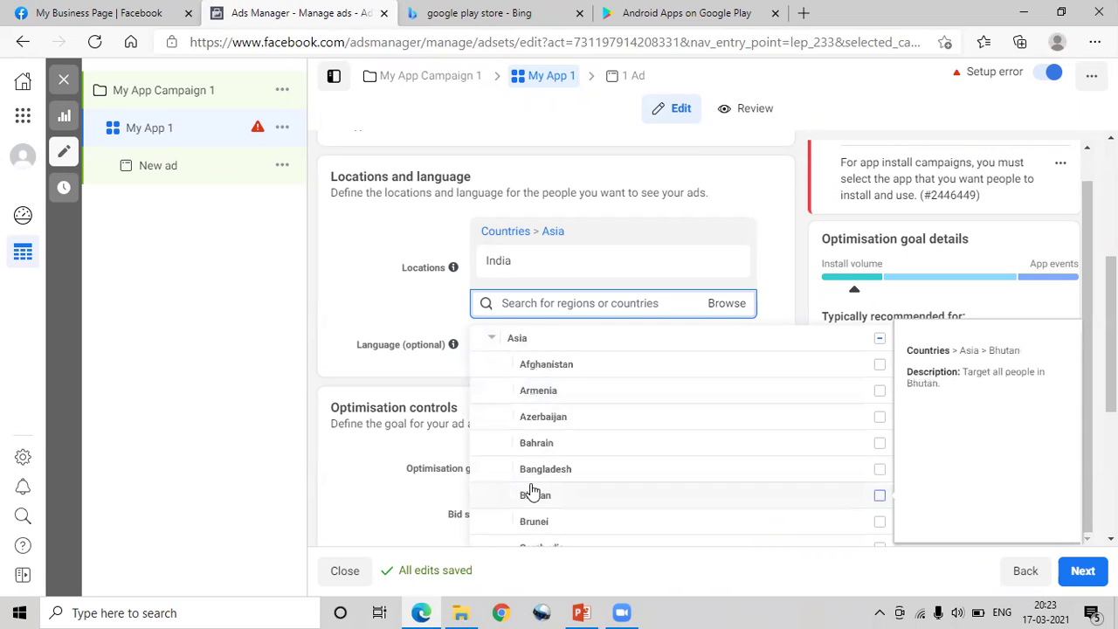
{"action": "scroll", "coordinate": [561, 446], "scroll_direction": "down", "scroll_amount": 5}
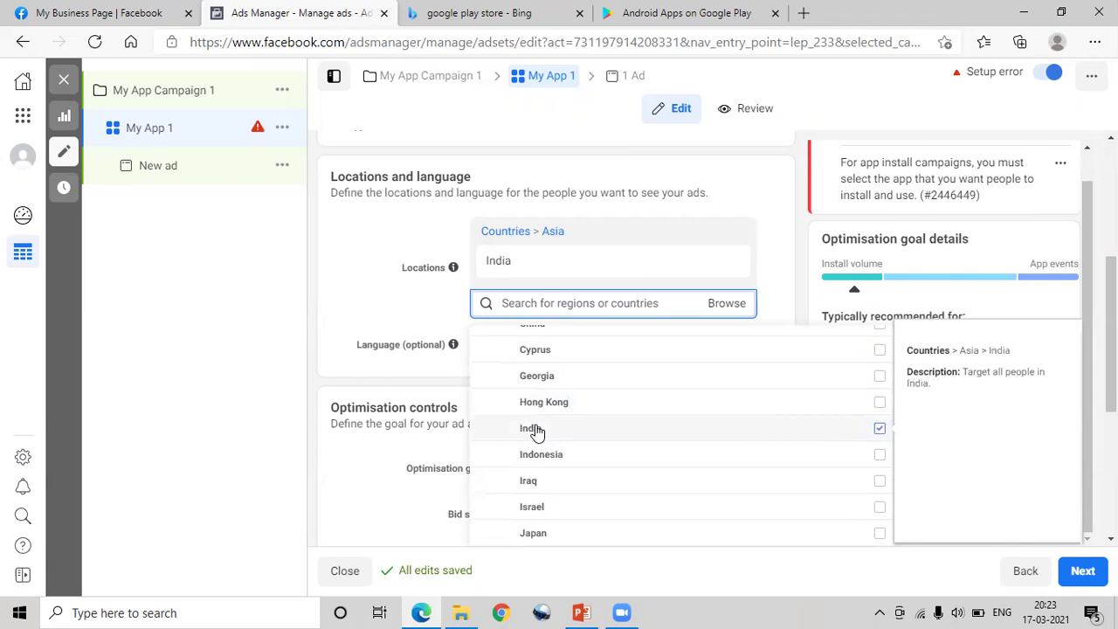
{"action": "left_click", "coordinate": [535, 430]}
{"action": "left_click", "coordinate": [534, 429]}
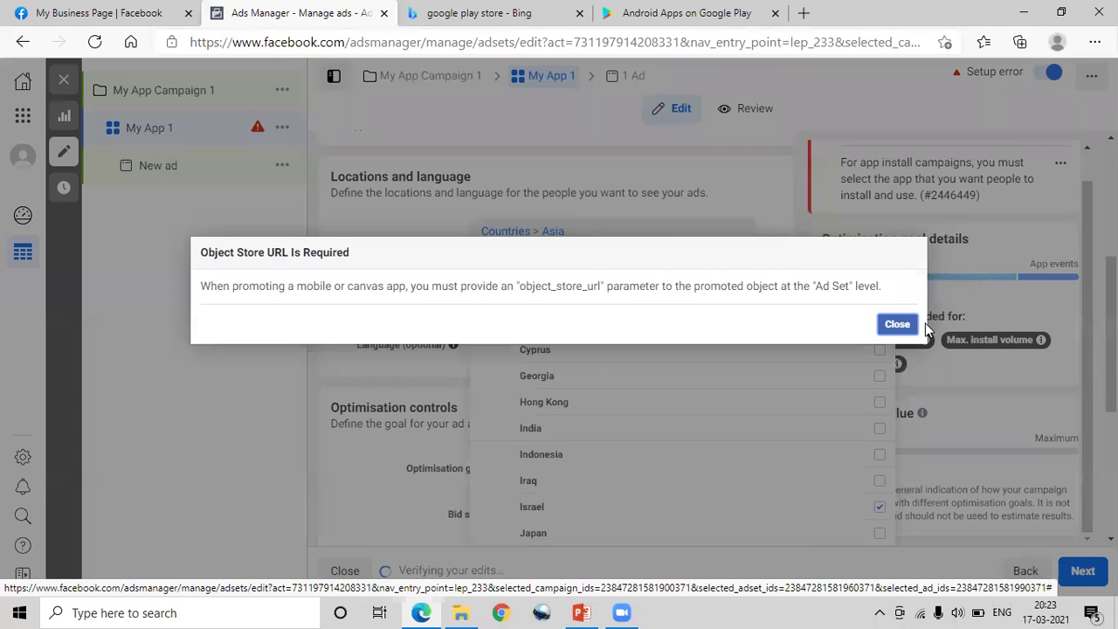
{"action": "left_click", "coordinate": [896, 327]}
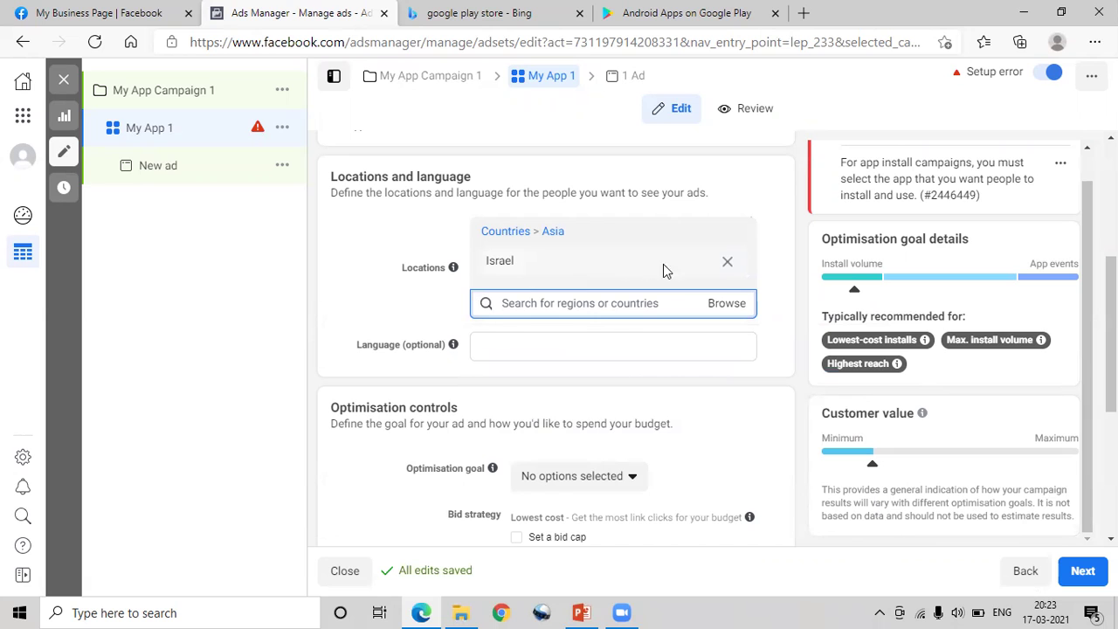
Remove Israel from the ad set's locations and add India from the Asian countries instead.
{"action": "left_click", "coordinate": [726, 263]}
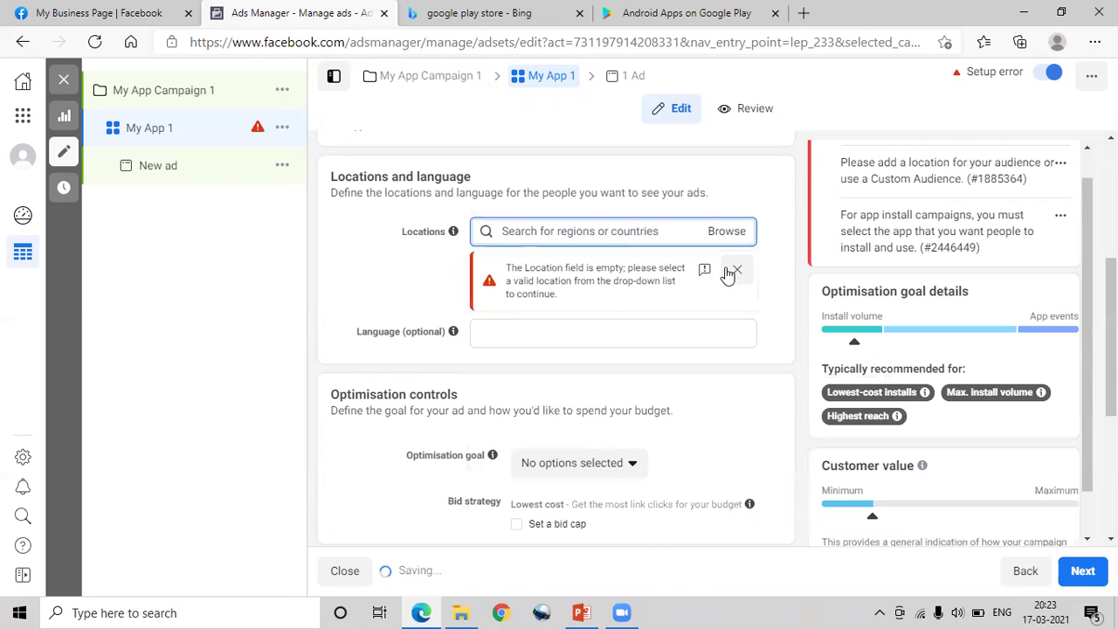
{"action": "left_click", "coordinate": [737, 276]}
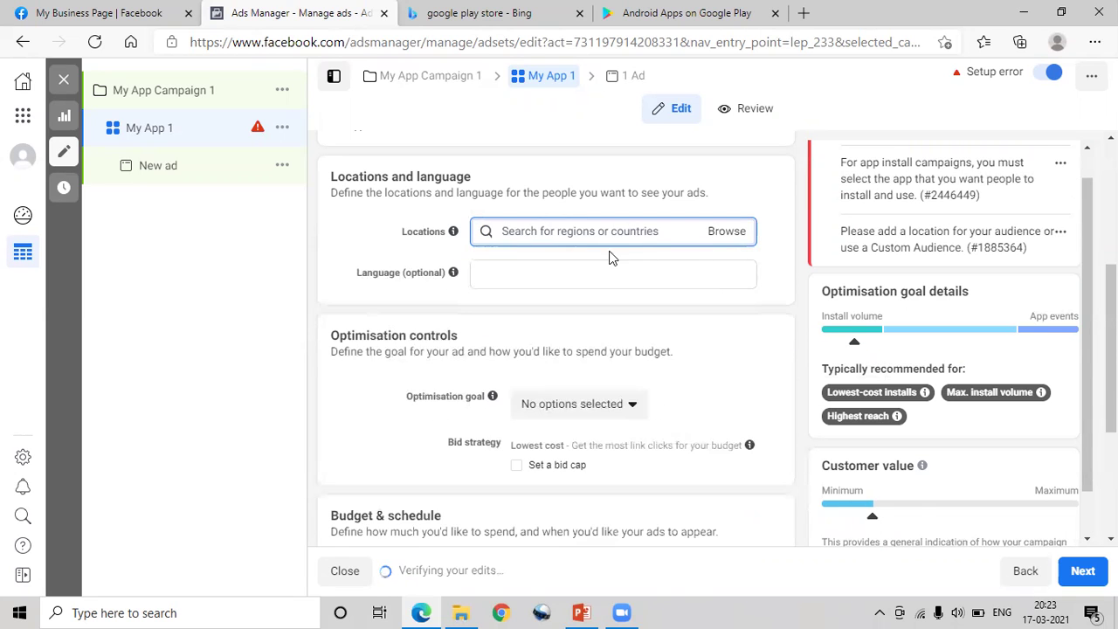
{"action": "left_click", "coordinate": [727, 237]}
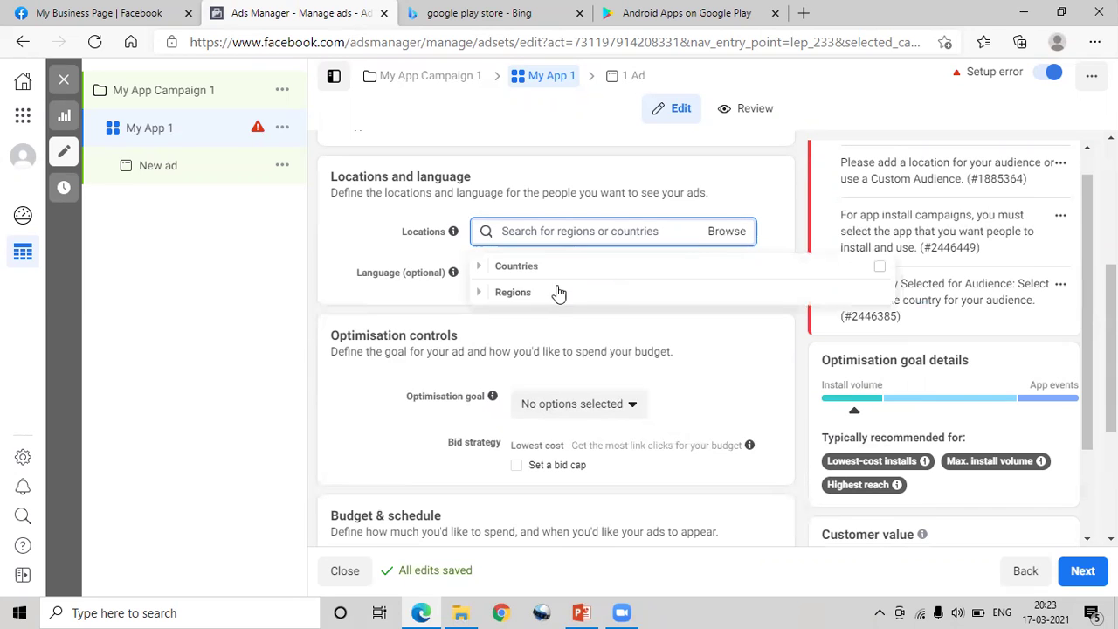
{"action": "left_click", "coordinate": [525, 273]}
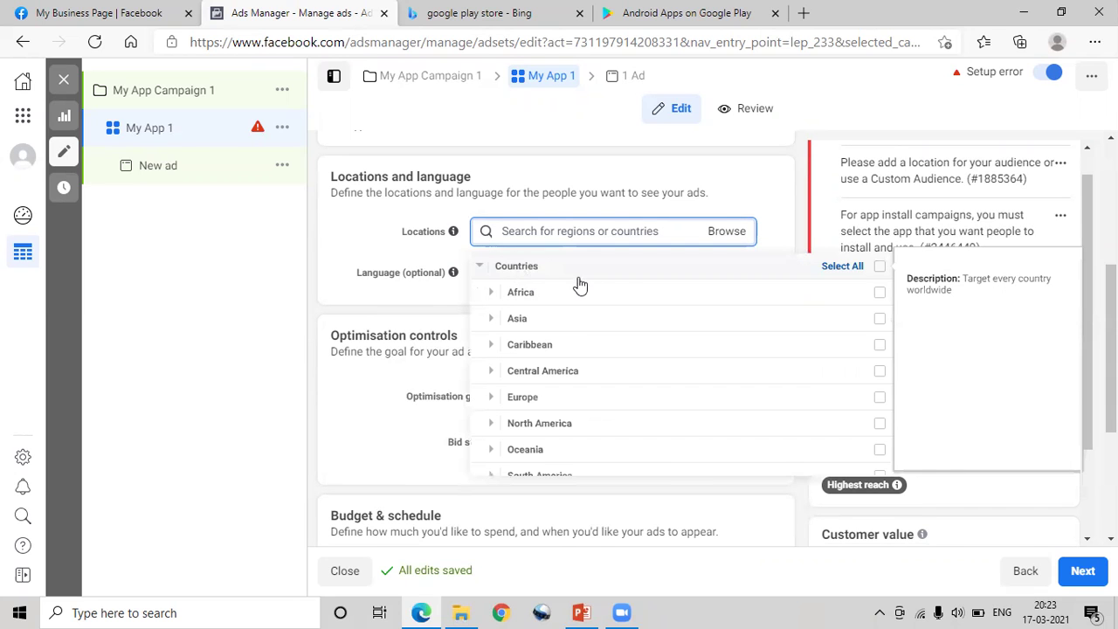
{"action": "left_click", "coordinate": [517, 321]}
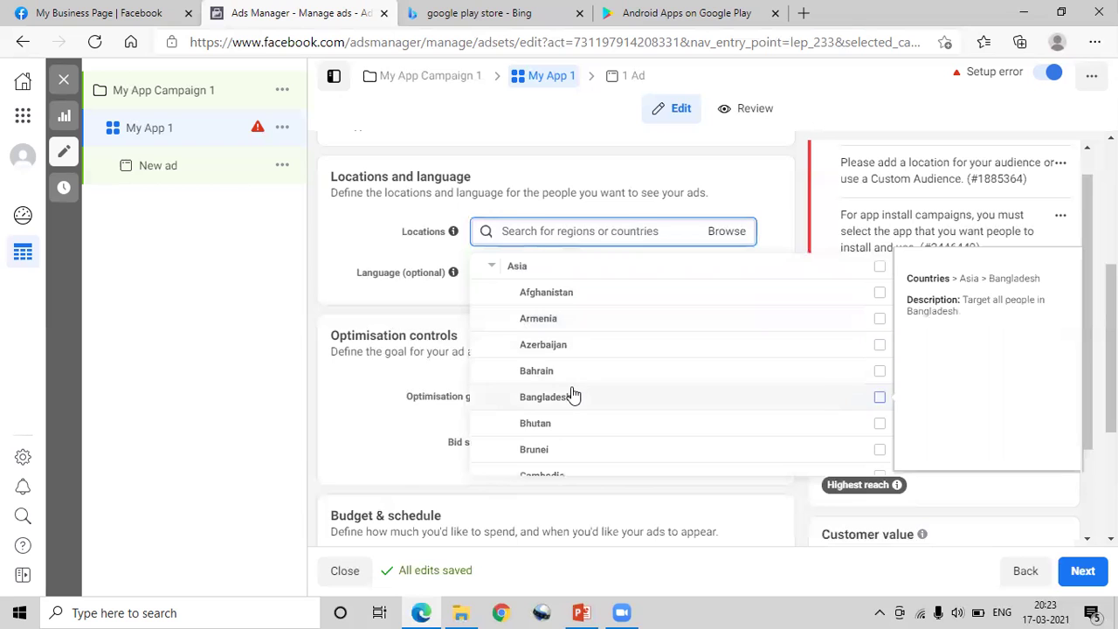
{"action": "scroll", "coordinate": [572, 395], "scroll_direction": "down", "scroll_amount": 5}
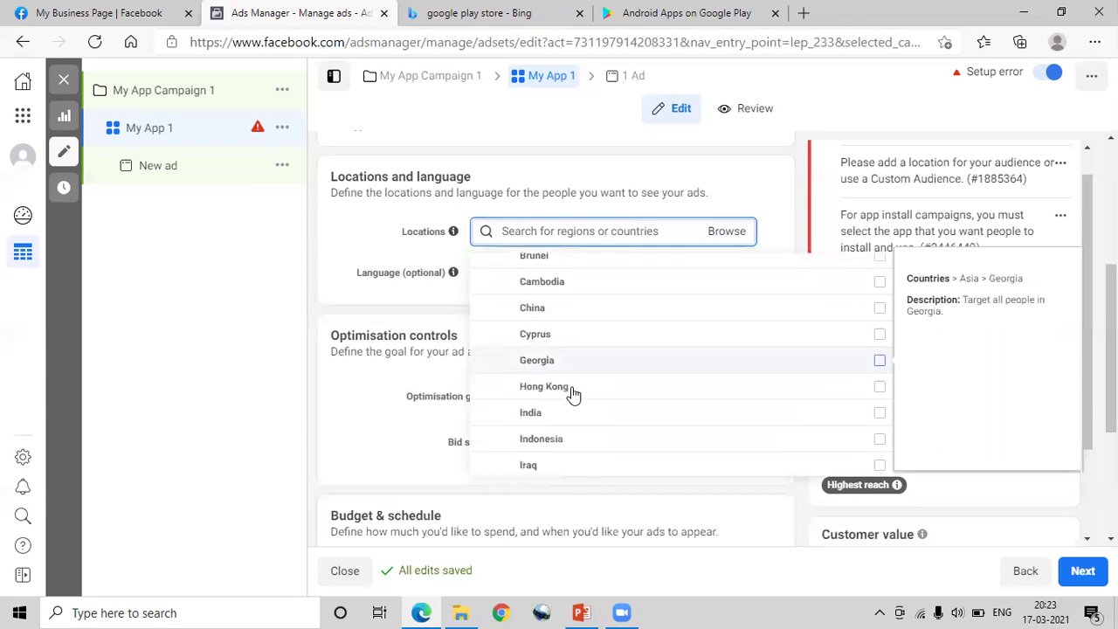
{"action": "left_click", "coordinate": [528, 393]}
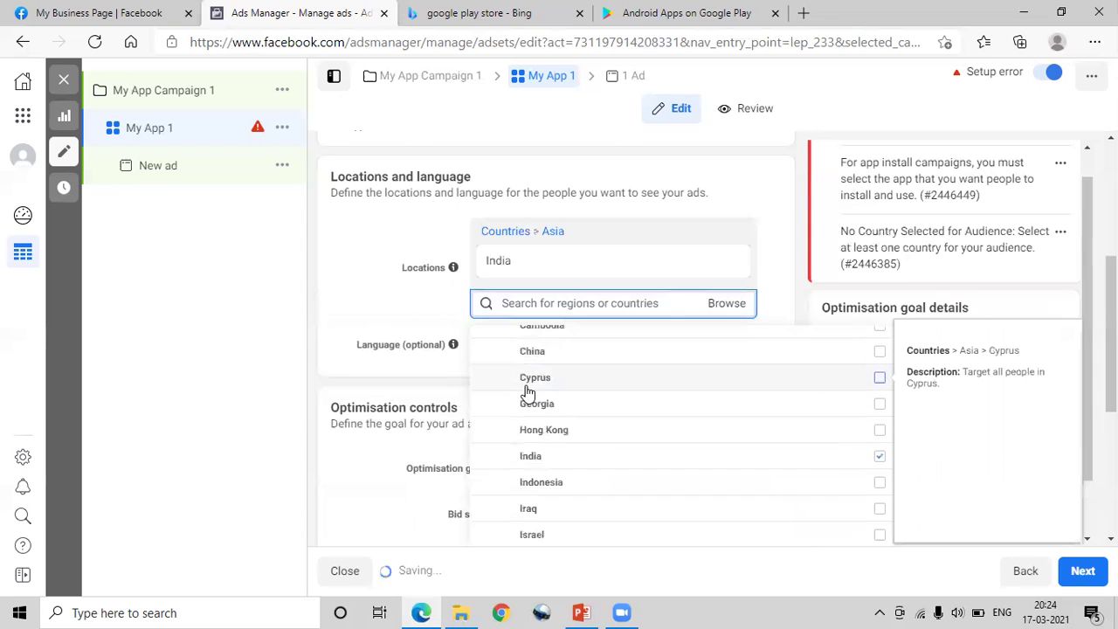
{"action": "left_click", "coordinate": [366, 300]}
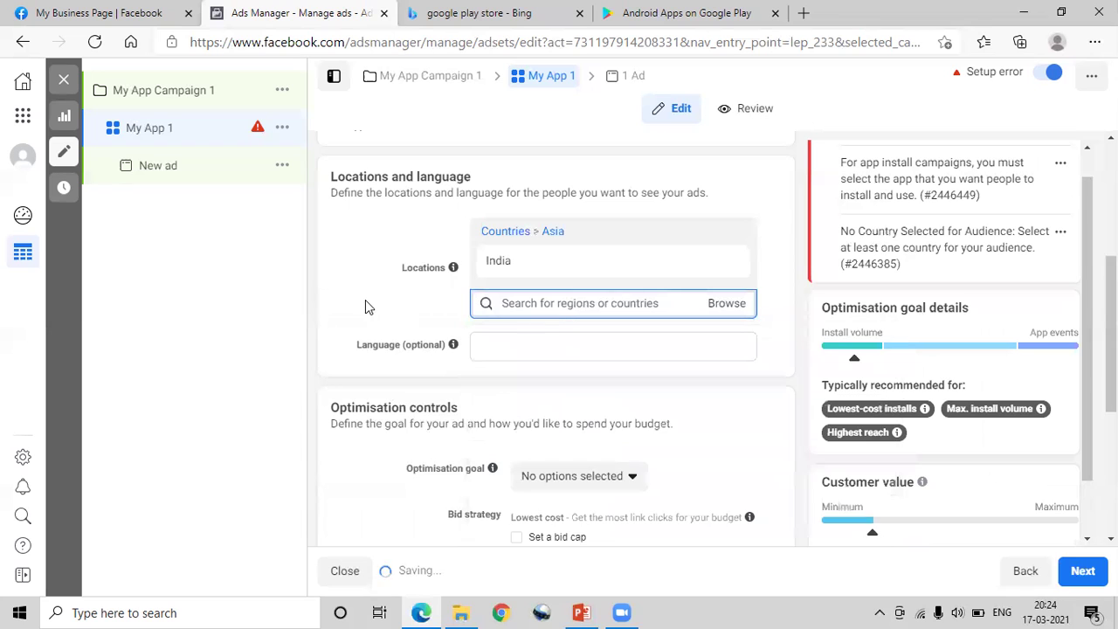
Set the audience language of the ad set to English (All).
{"action": "left_click", "coordinate": [536, 348]}
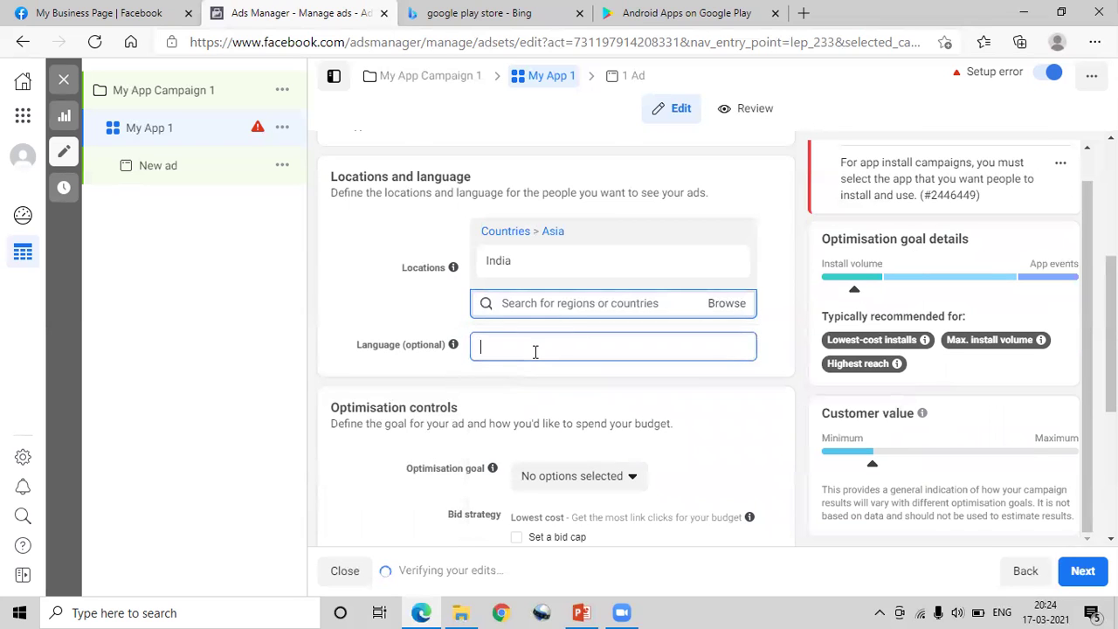
{"action": "type", "text": "engli"}
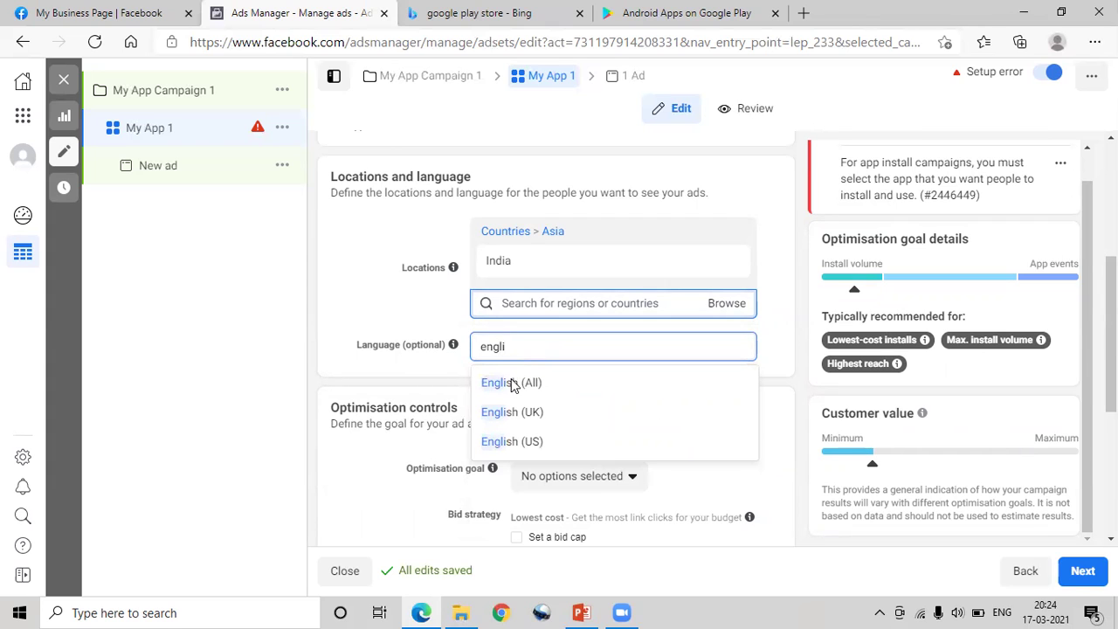
{"action": "left_click", "coordinate": [507, 383]}
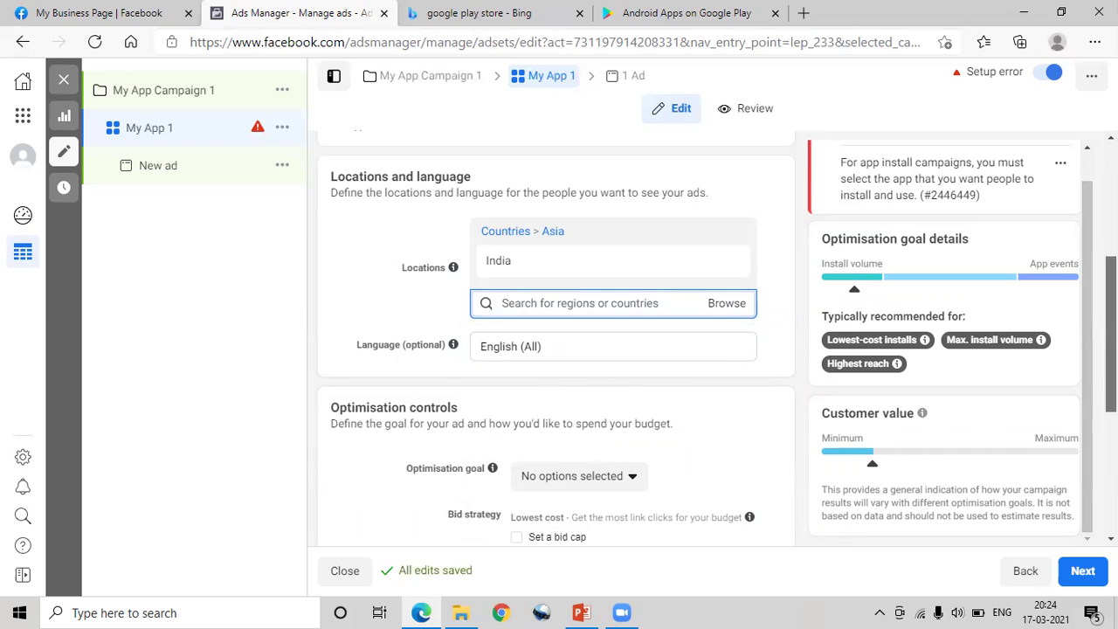
Set the ad set's optimisation goal to App installs and dismiss the app activation warning.
{"action": "scroll", "coordinate": [556, 339], "scroll_direction": "down", "scroll_amount": 2}
{"action": "scroll", "coordinate": [556, 339], "scroll_direction": "down", "scroll_amount": 1}
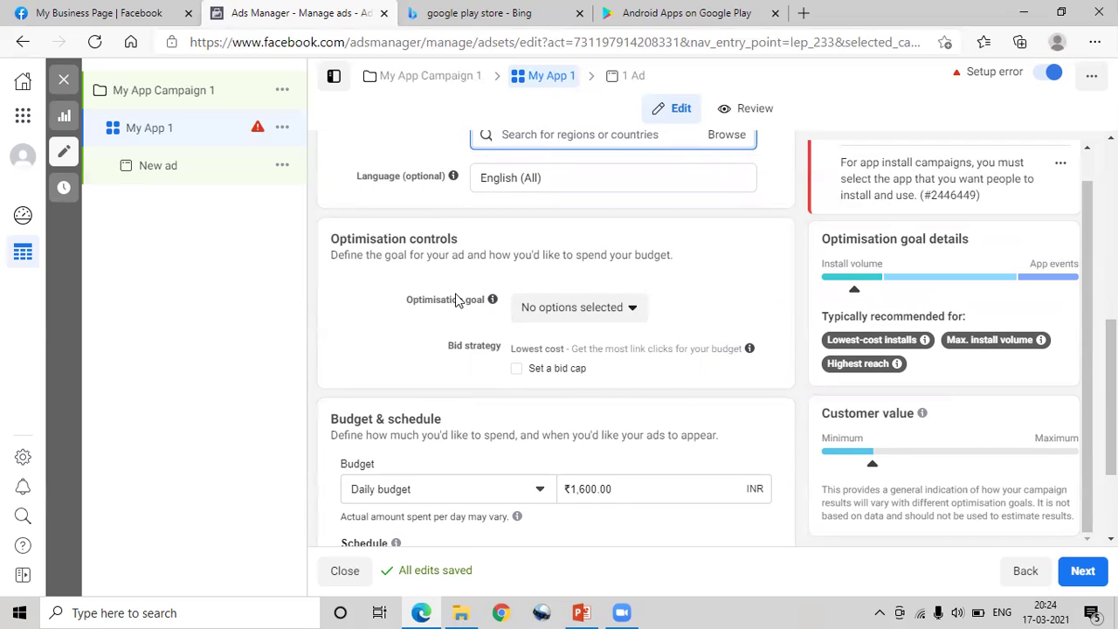
{"action": "mouse_move", "coordinate": [623, 311]}
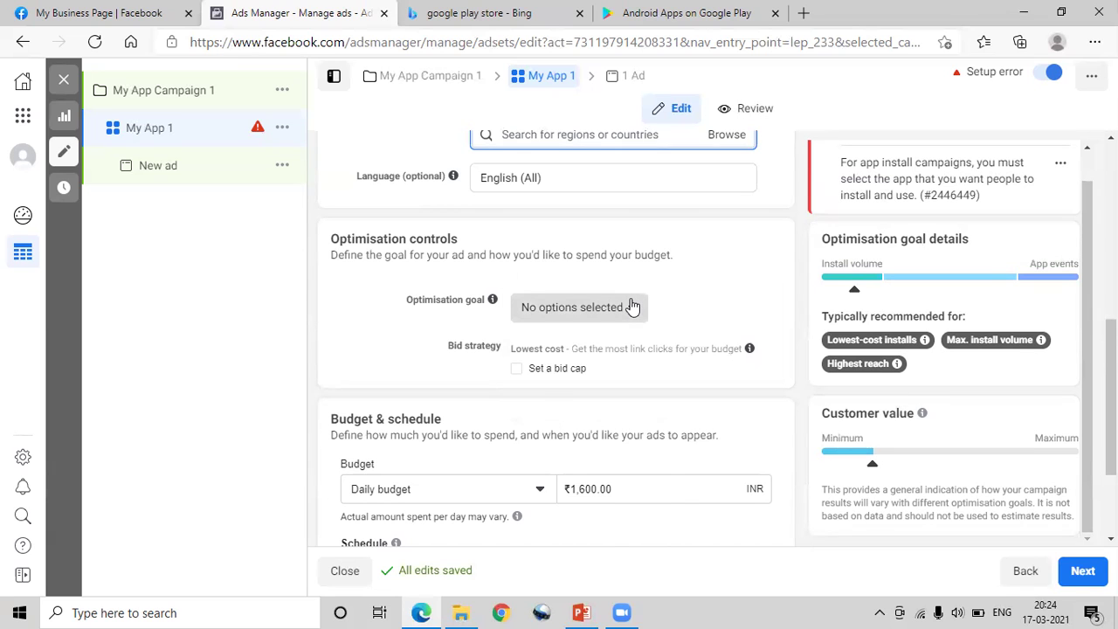
{"action": "left_click", "coordinate": [633, 307]}
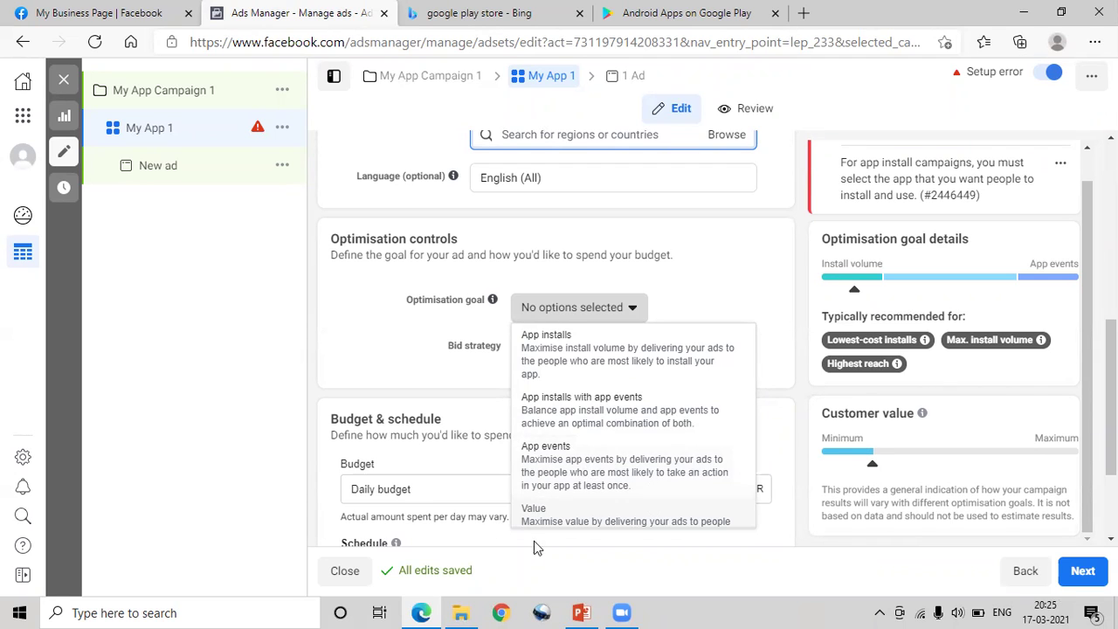
{"action": "left_click", "coordinate": [546, 358]}
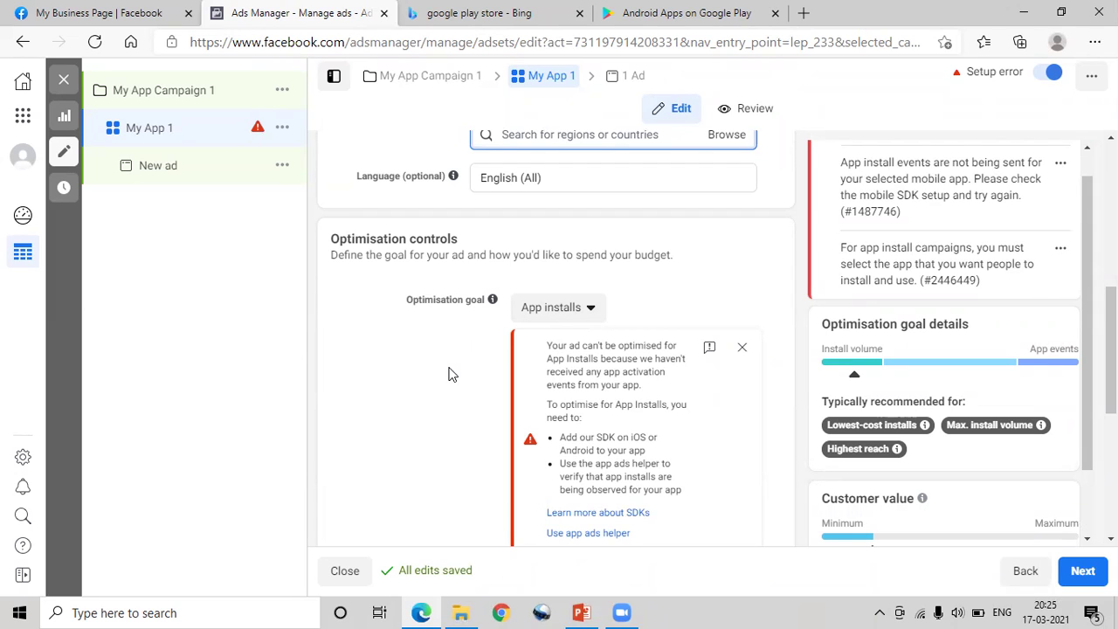
{"action": "left_click", "coordinate": [740, 347]}
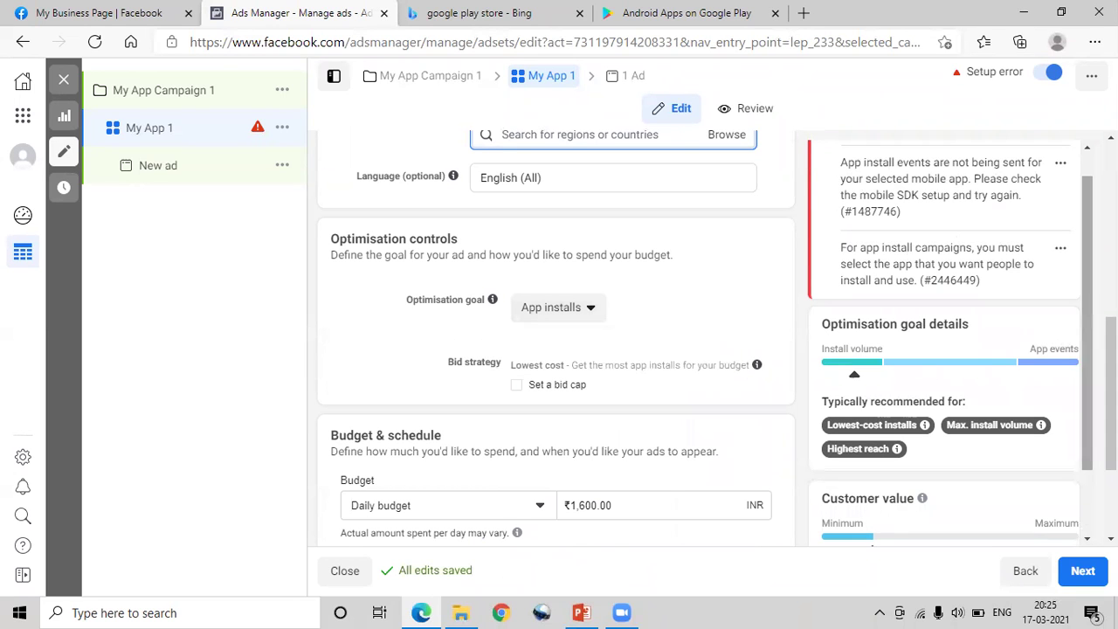
{"action": "scroll", "coordinate": [1111, 393], "scroll_direction": "down", "scroll_amount": 1}
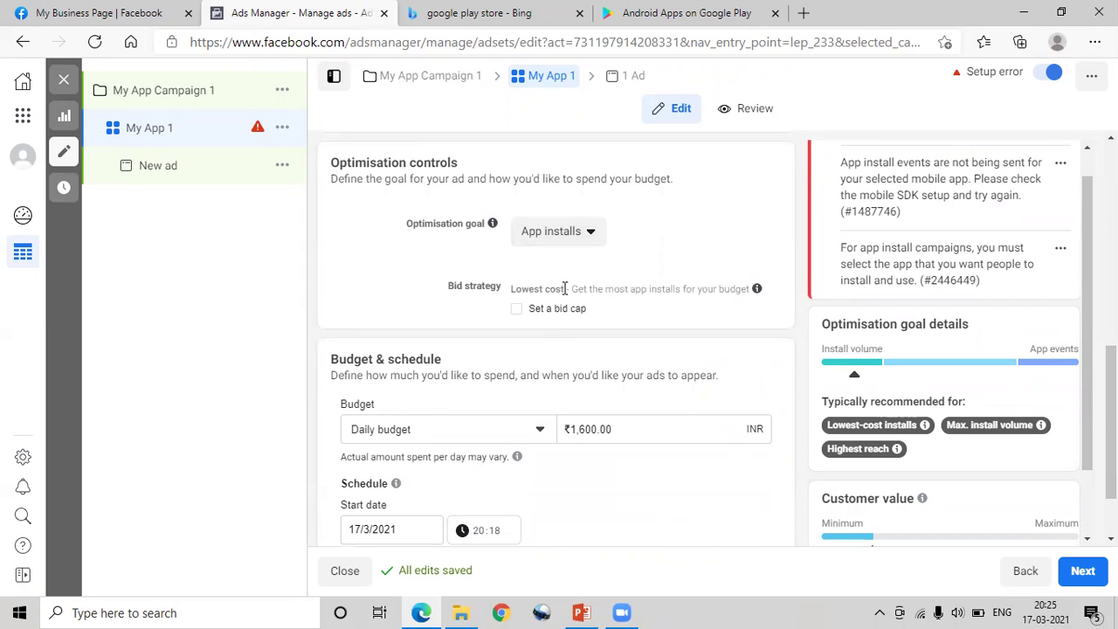
Enable a bid cap for the ad set's bid strategy and set it to ₹50 per app install.
{"action": "left_click", "coordinate": [517, 311]}
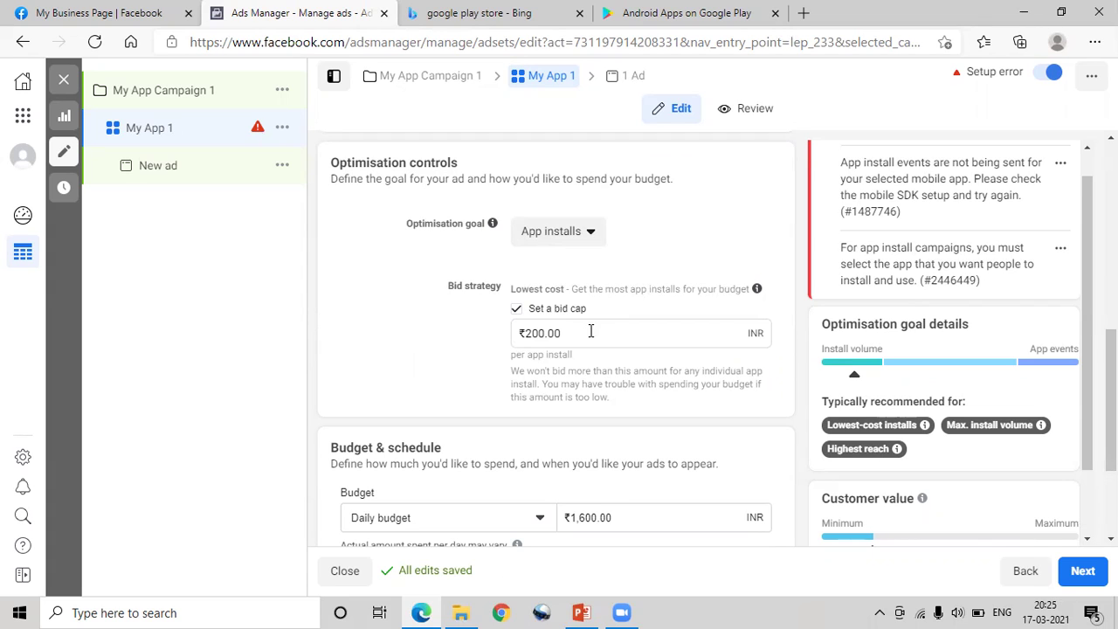
{"action": "left_click", "coordinate": [542, 332]}
{"action": "key", "text": "BackSpace"}
{"action": "key", "text": "BackSpace"}
{"action": "key", "text": "BackSpace"}
{"action": "type", "text": "50"}
{"action": "left_click", "coordinate": [428, 353]}
Set the ad set's daily budget to ₹2,000.
{"action": "left_click_drag", "start_coordinate": [1111, 400], "coordinate": [1111, 461]}
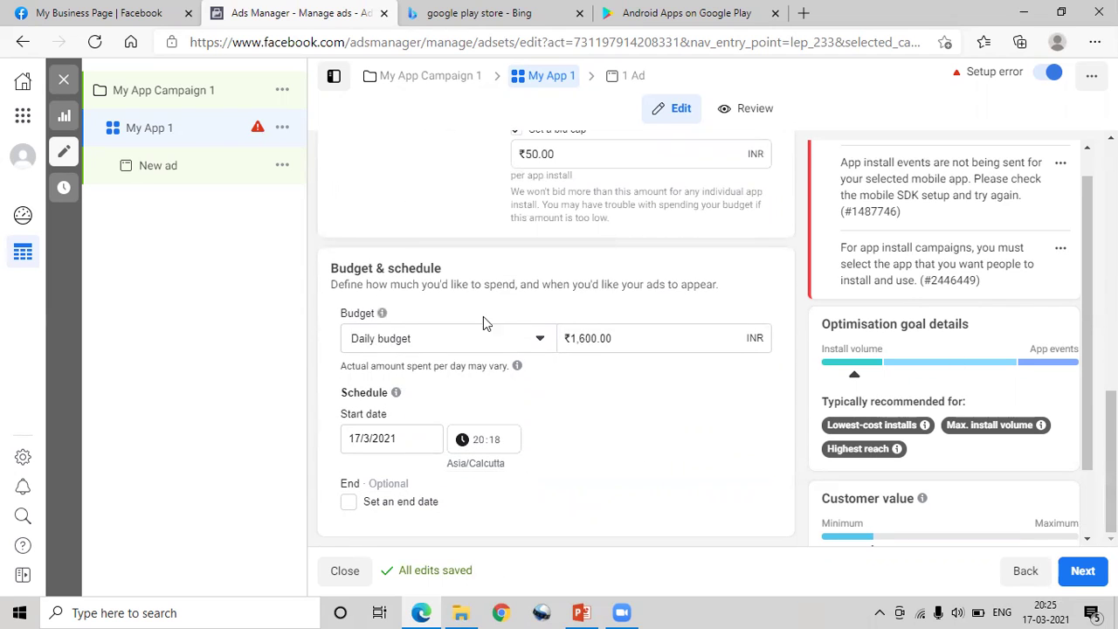
{"action": "left_click", "coordinate": [583, 338]}
{"action": "key", "text": "BackSpace"}
{"action": "key", "text": "BackSpace"}
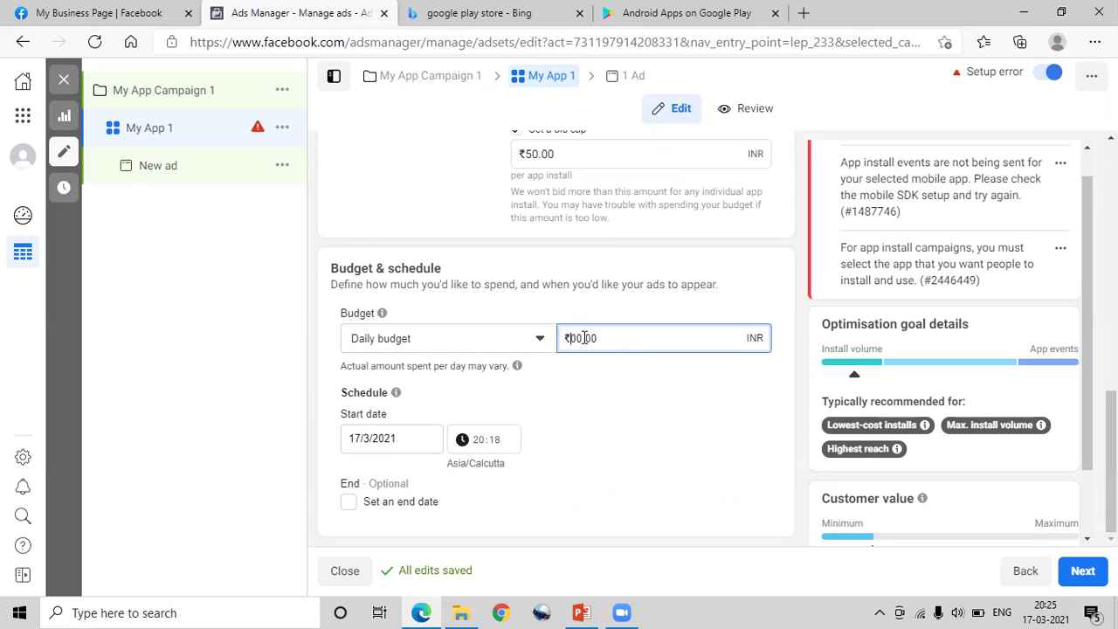
{"action": "type", "text": "20"}
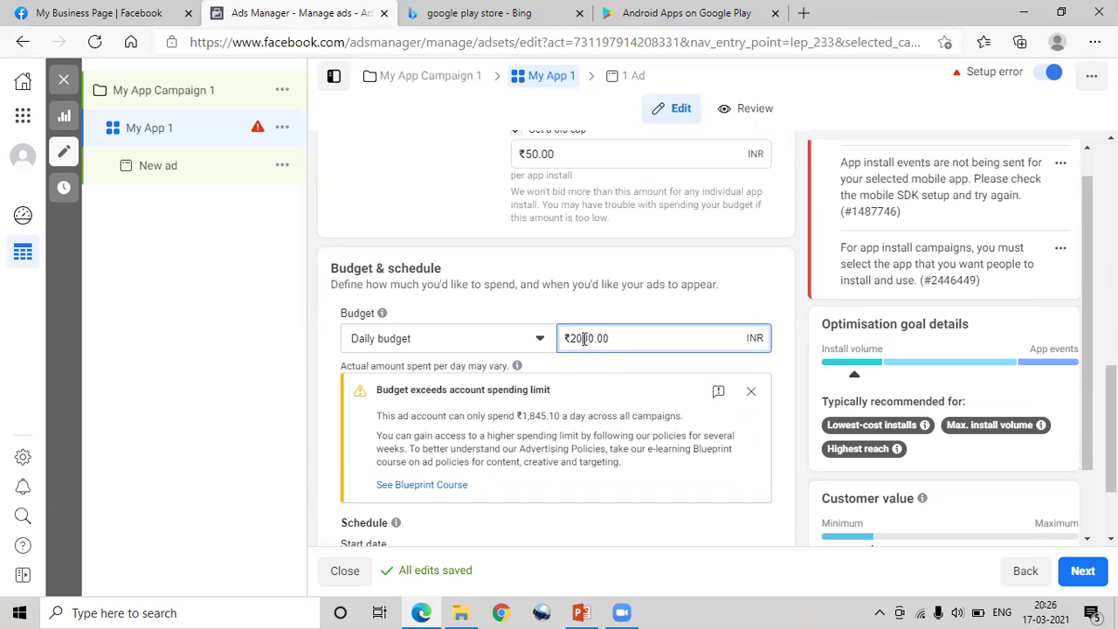
Set the ad set's daily budget to ₹1,845.
{"action": "key", "text": "BackSpace"}
{"action": "key", "text": "BackSpace"}
{"action": "key", "text": "BackSpace"}
{"action": "key", "text": "BackSpace"}
{"action": "type", "text": "1845"}
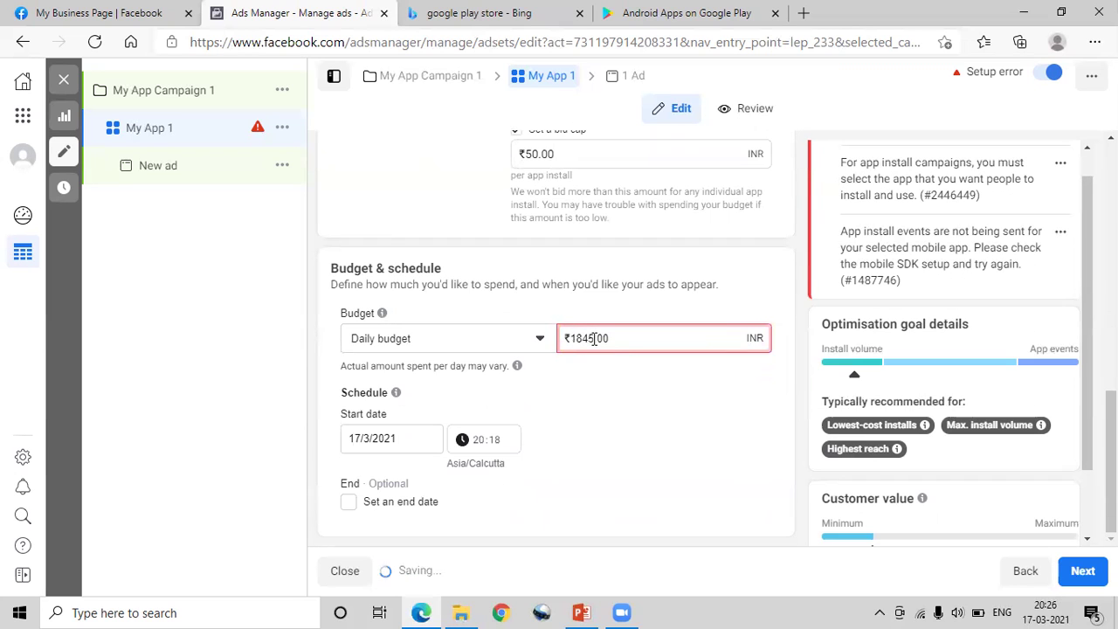
{"action": "left_click", "coordinate": [527, 317]}
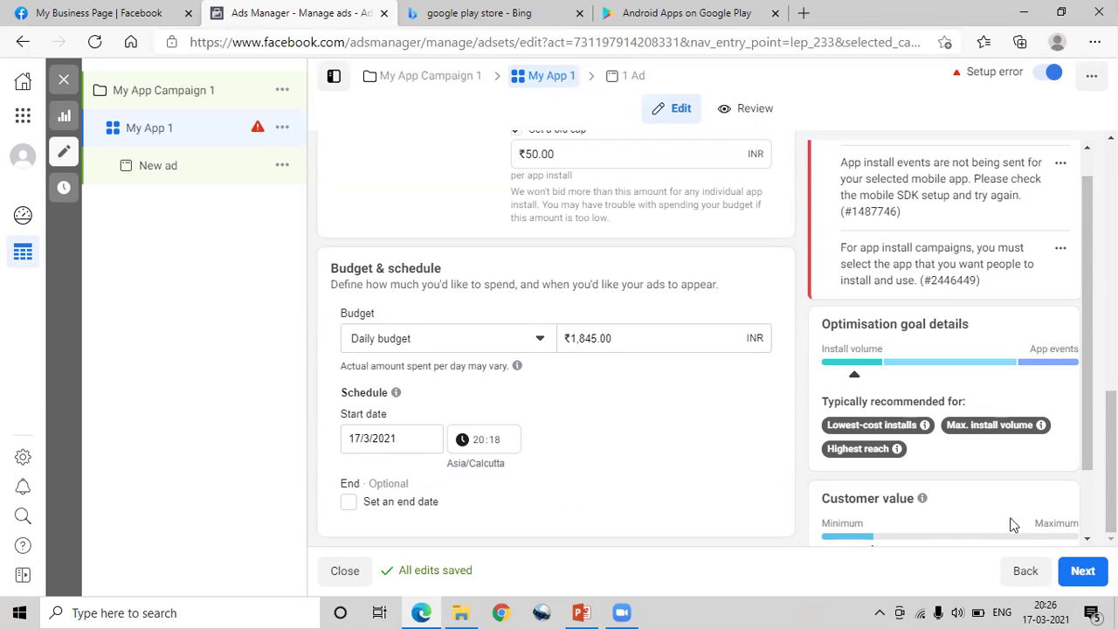
Continue to the ad level and name the new ad My App Ad 1.
{"action": "left_click", "coordinate": [1081, 573]}
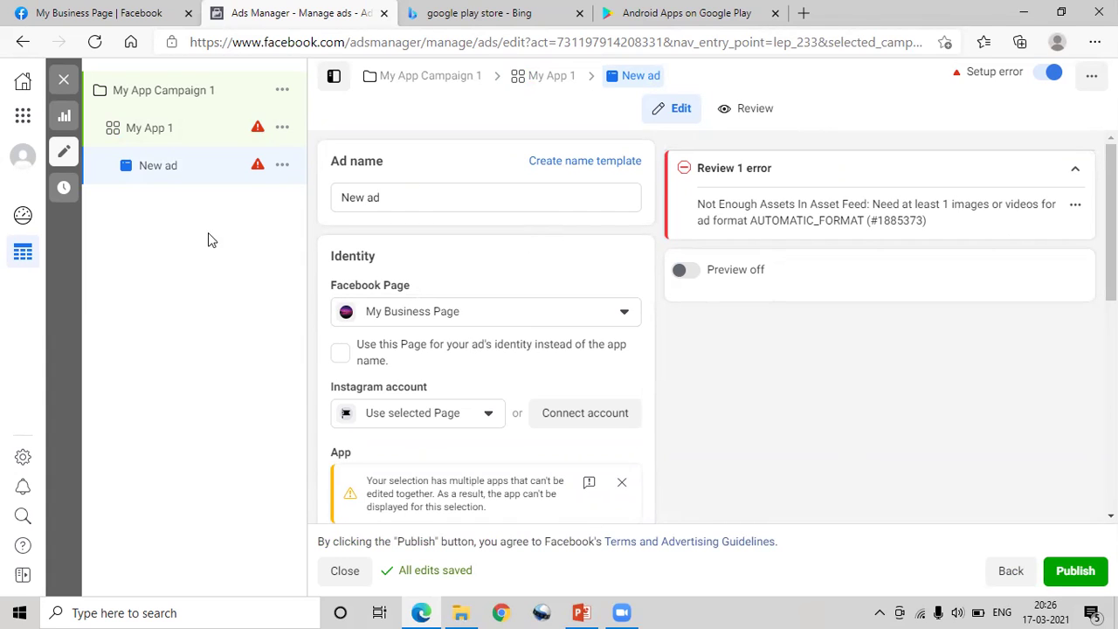
{"action": "left_click_drag", "start_coordinate": [393, 197], "coordinate": [327, 212]}
{"action": "type", "text": "M"}
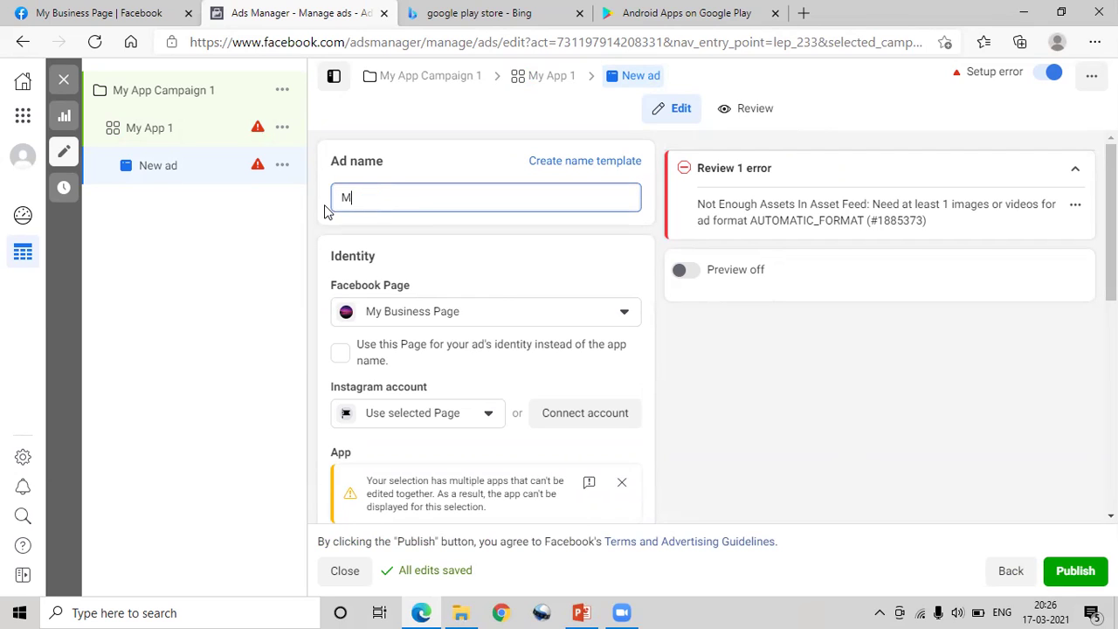
{"action": "type", "text": "y App A"}
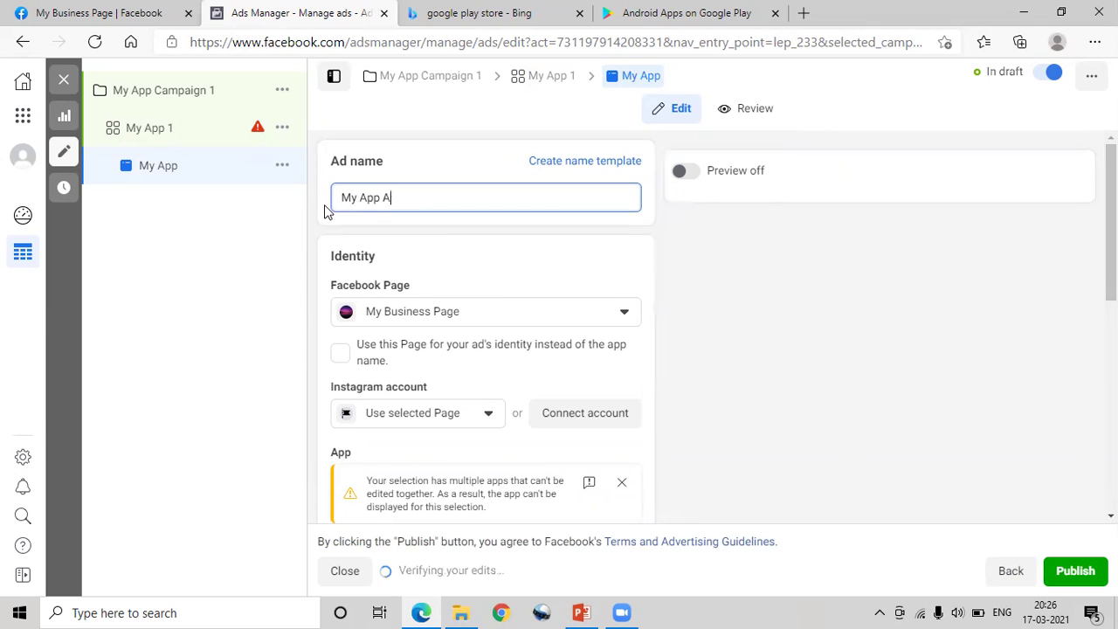
{"action": "type", "text": "d 1"}
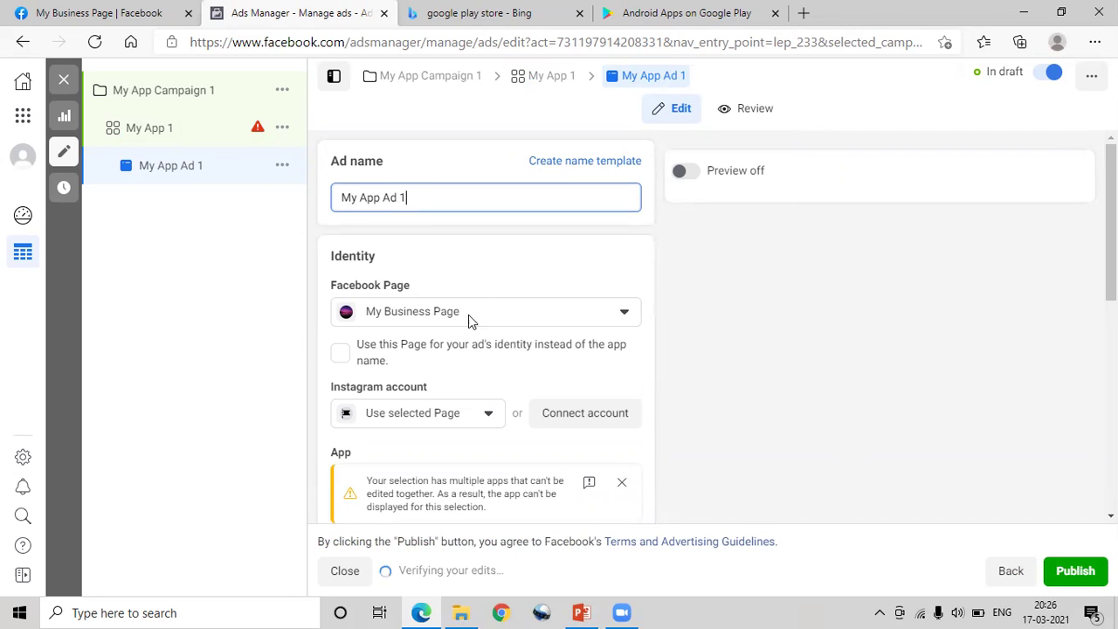
Dismiss the App and App Store warnings in the ad's identity settings.
{"action": "scroll", "coordinate": [532, 225], "scroll_direction": "down", "scroll_amount": 2}
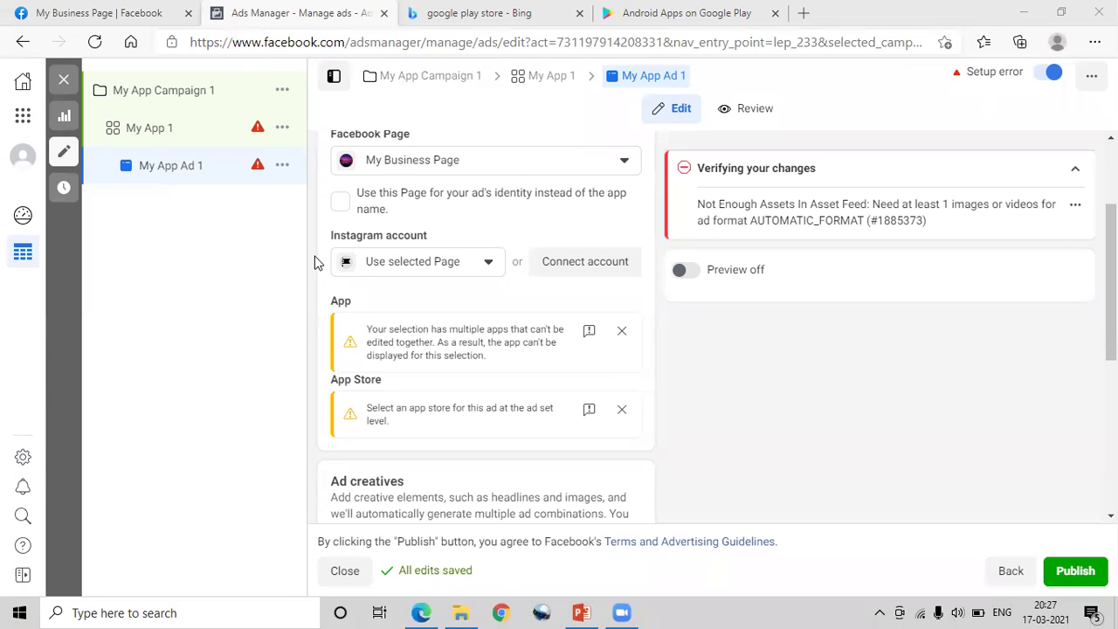
{"action": "left_click", "coordinate": [620, 331]}
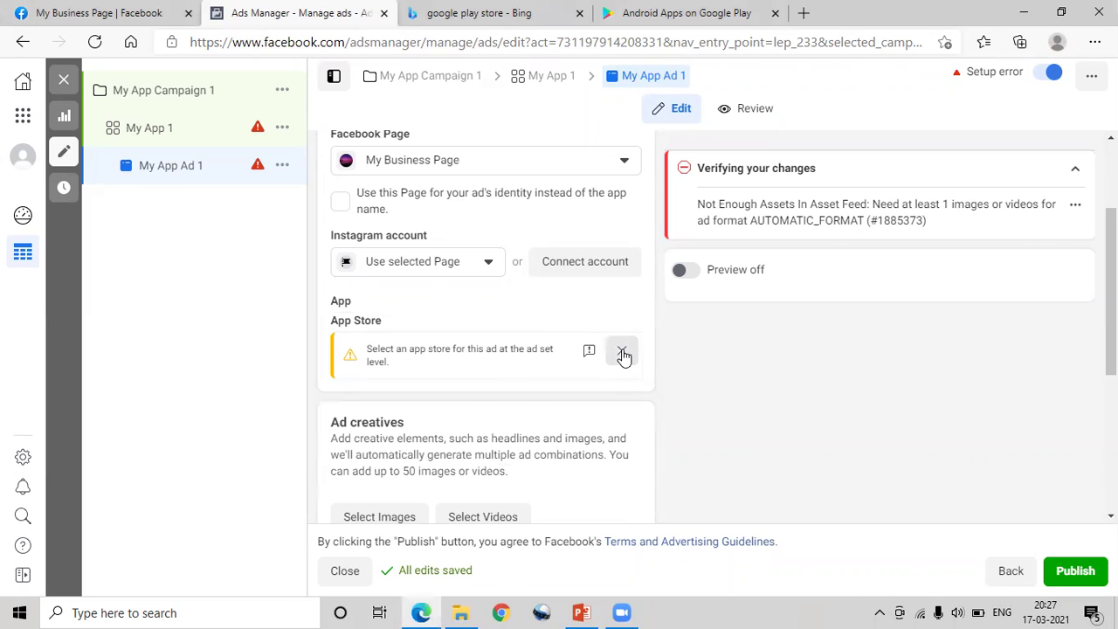
{"action": "left_click", "coordinate": [622, 350]}
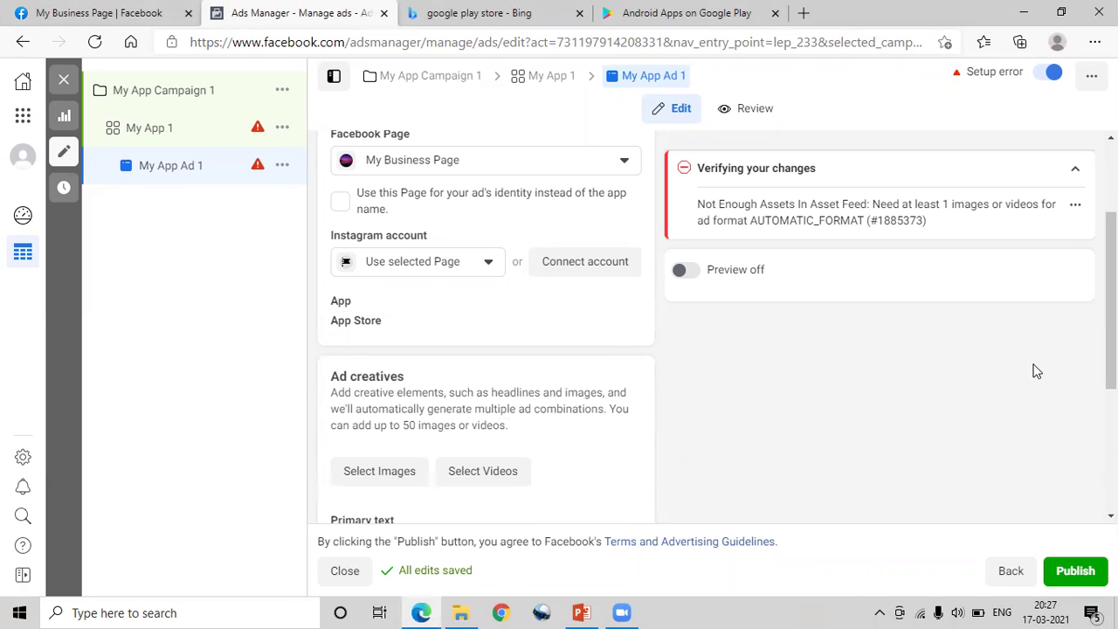
Look through the Desktop pictures for a suitable image to upload to the ad creatives, then close the file chooser.
{"action": "scroll", "coordinate": [1111, 350], "scroll_direction": "down", "scroll_amount": 1}
{"action": "scroll", "coordinate": [1111, 349], "scroll_direction": "down", "scroll_amount": 2}
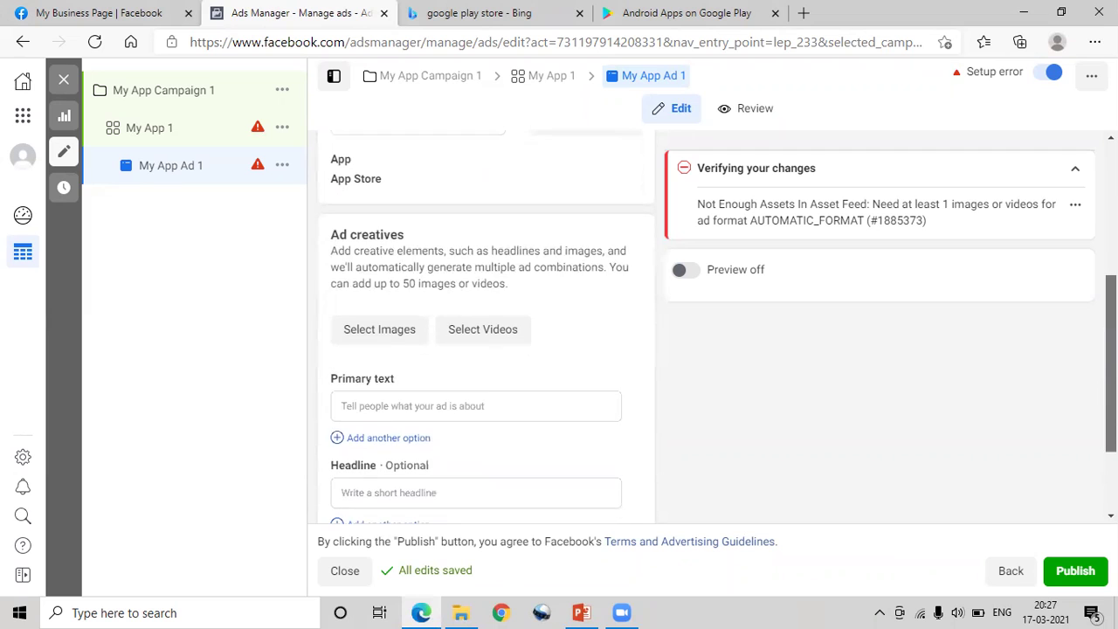
{"action": "scroll", "coordinate": [1111, 350], "scroll_direction": "down", "scroll_amount": 1}
{"action": "scroll", "coordinate": [486, 332], "scroll_direction": "down", "scroll_amount": 1}
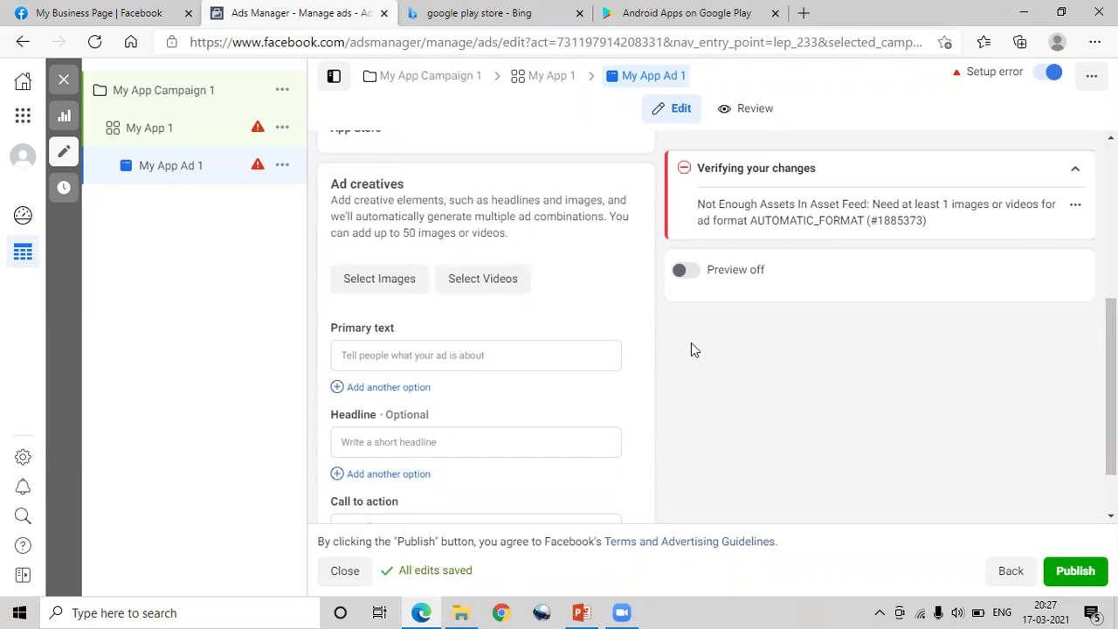
{"action": "left_click", "coordinate": [399, 284]}
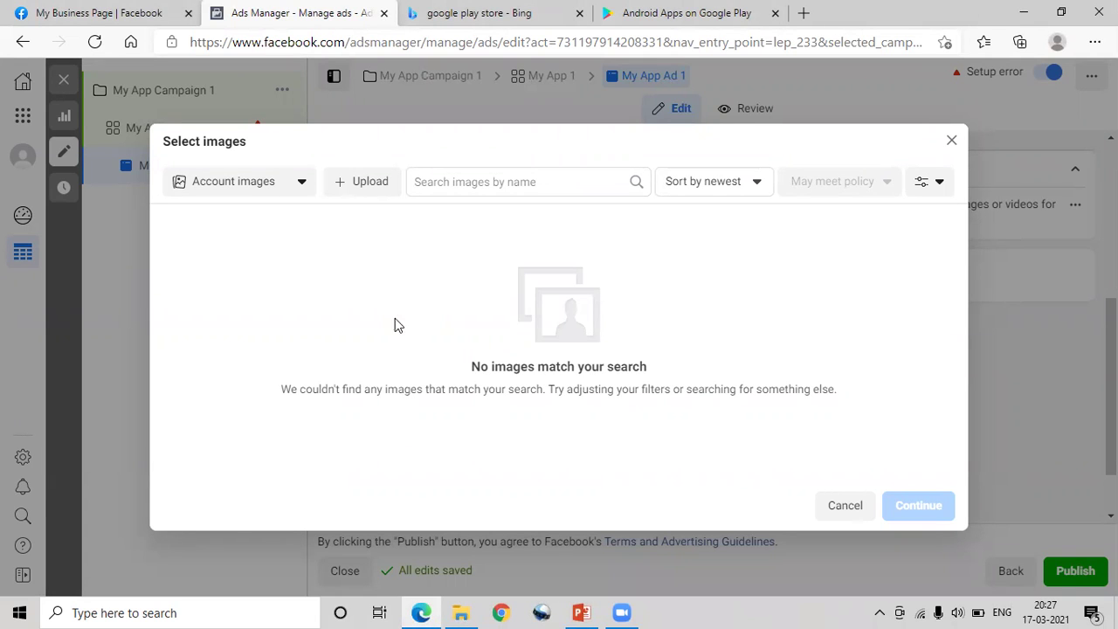
{"action": "left_click", "coordinate": [365, 187]}
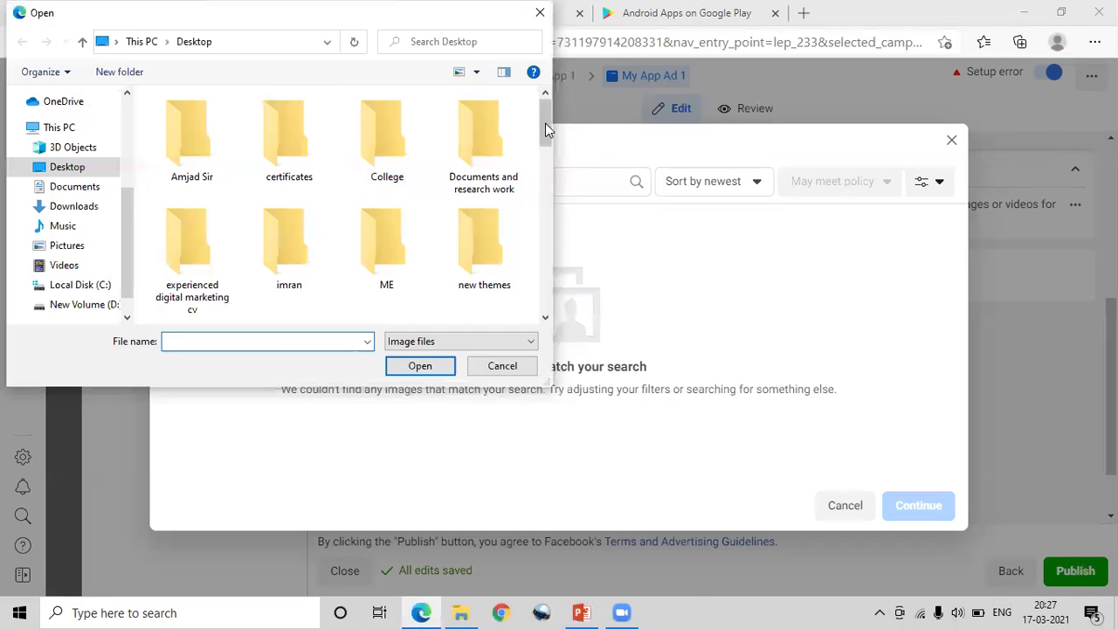
{"action": "left_click_drag", "start_coordinate": [545, 123], "coordinate": [524, 301]}
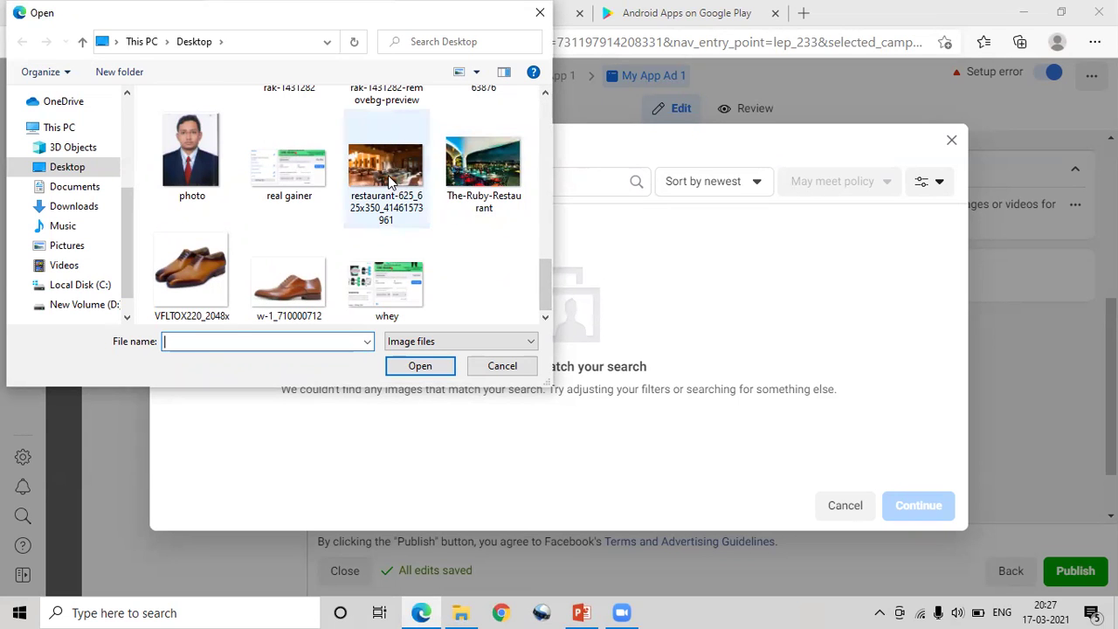
{"action": "left_click", "coordinate": [496, 365]}
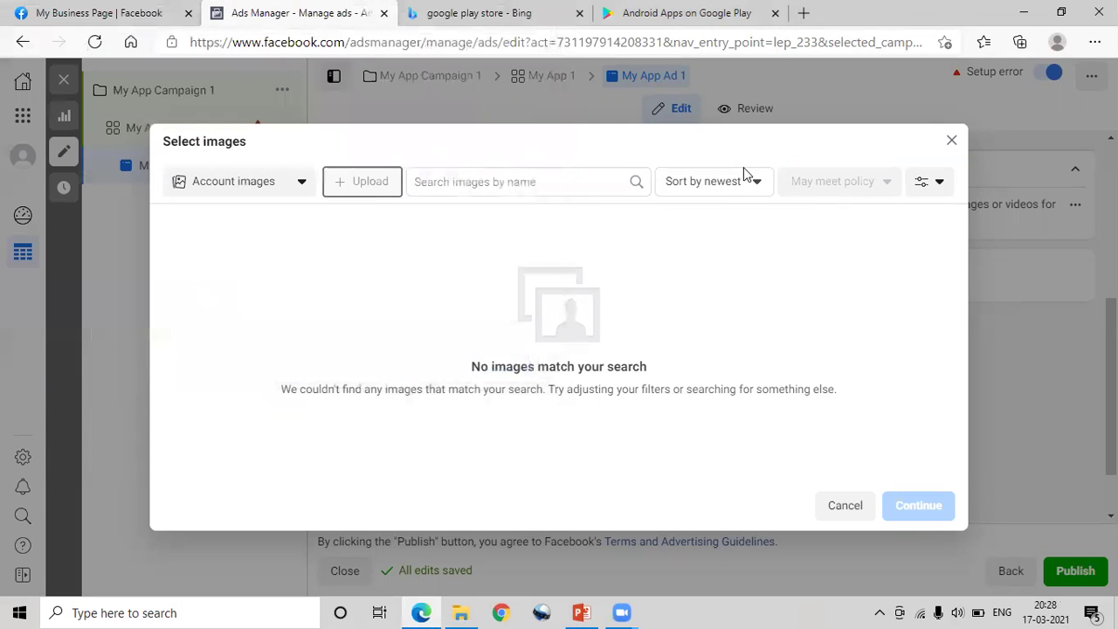
Search Google Images for "app install" in a new browser tab.
{"action": "left_click", "coordinate": [804, 13]}
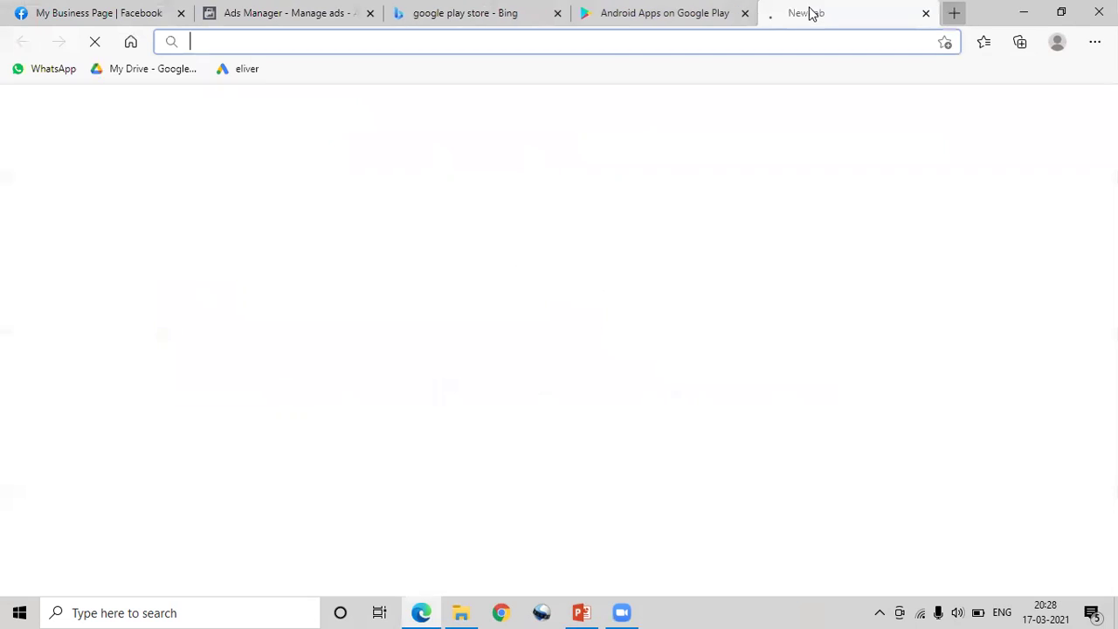
{"action": "left_click", "coordinate": [128, 44]}
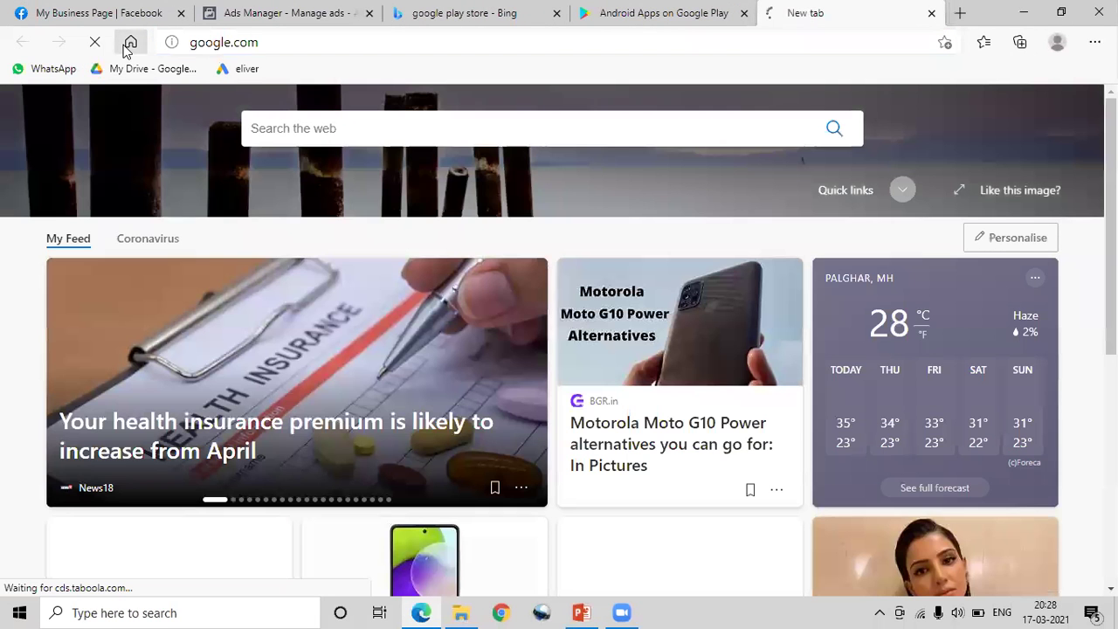
{"action": "type", "text": "app "}
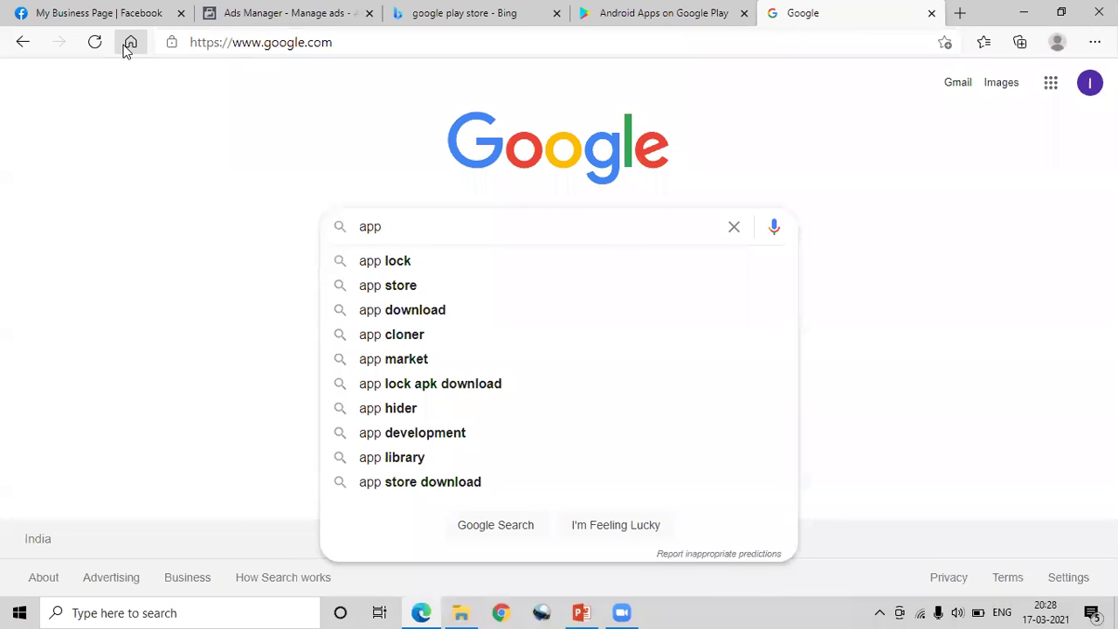
{"action": "type", "text": "install"}
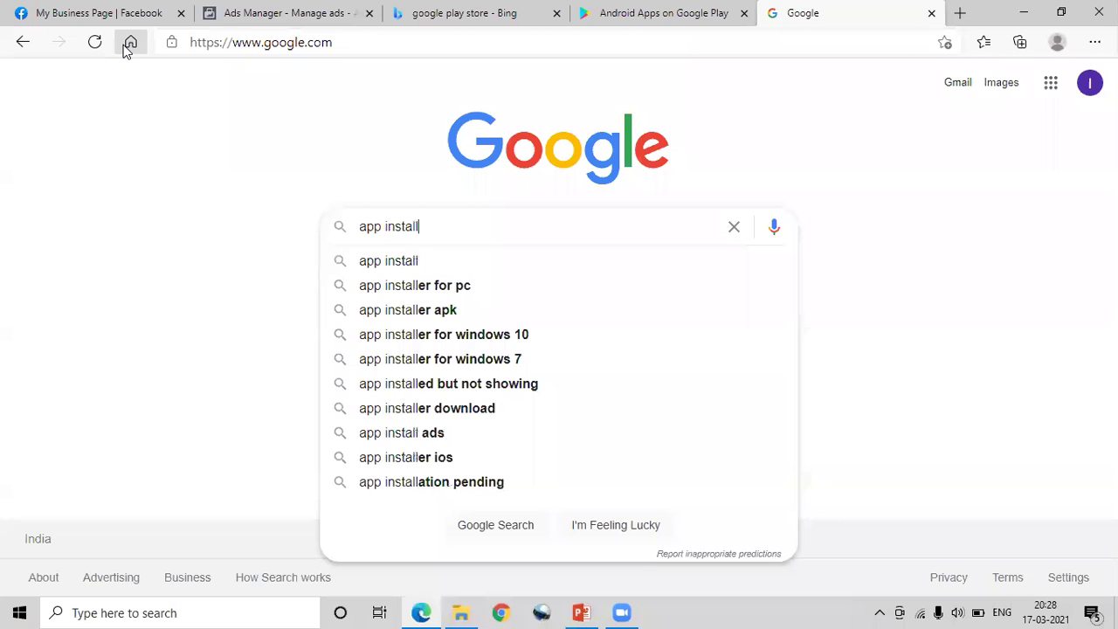
{"action": "key", "text": "Return"}
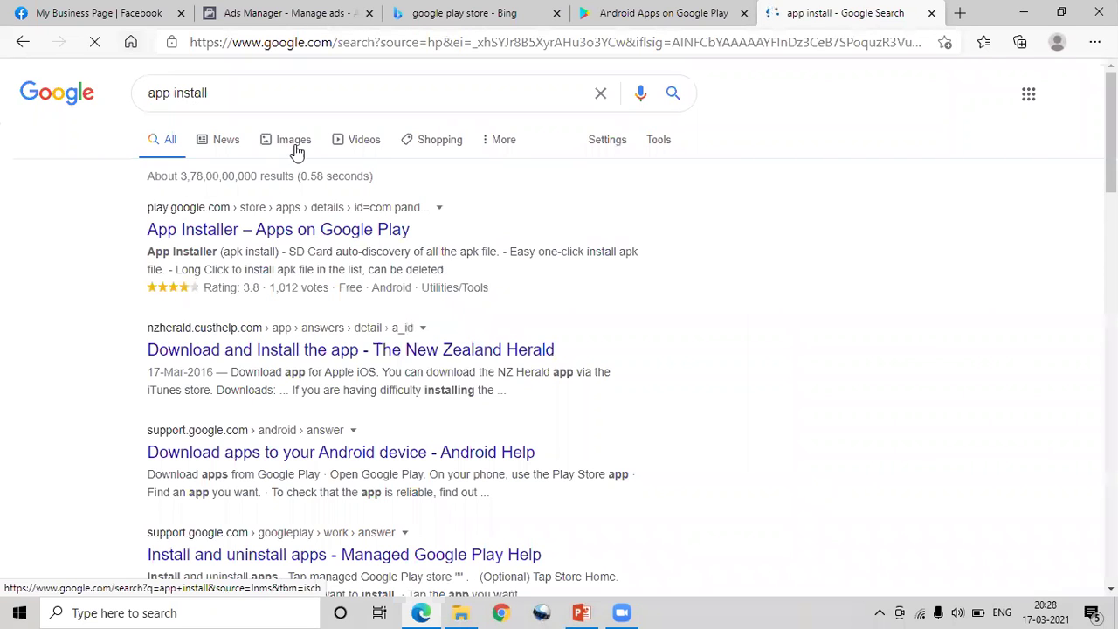
{"action": "left_click", "coordinate": [292, 145]}
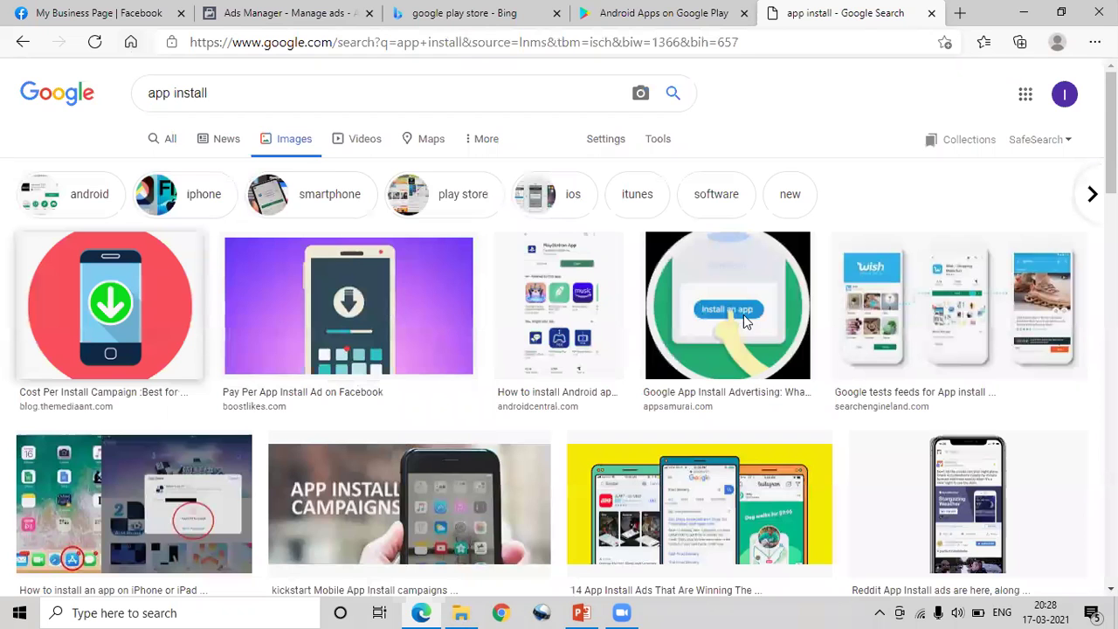
Save the red-circle phone picture with the green download arrow to the Desktop as a PNG named install_app.
{"action": "left_click", "coordinate": [798, 323]}
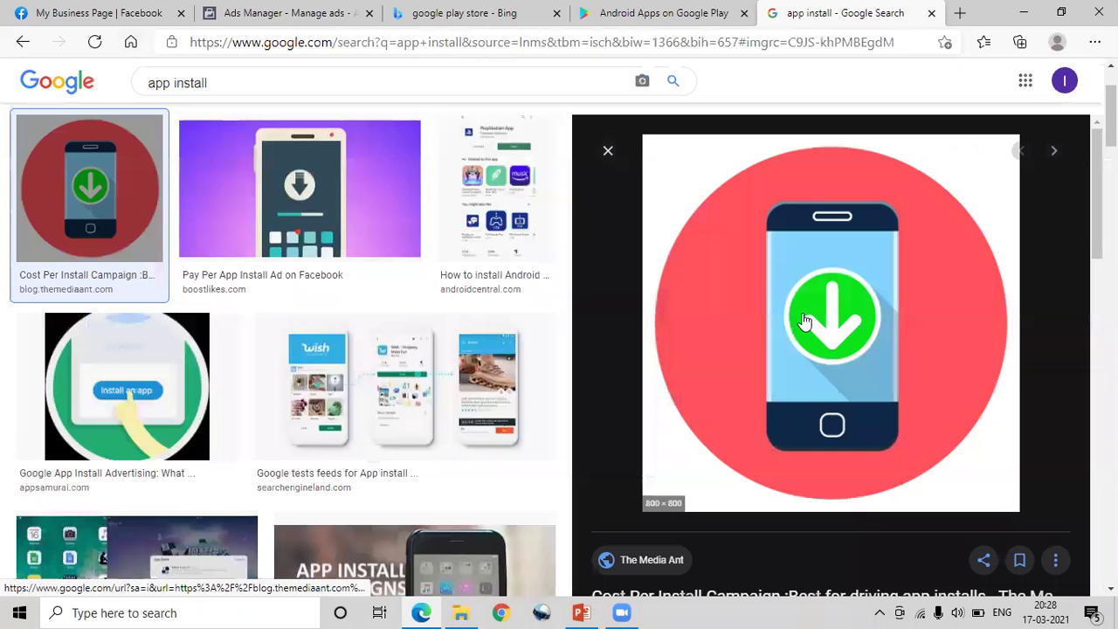
{"action": "right_click", "coordinate": [758, 276]}
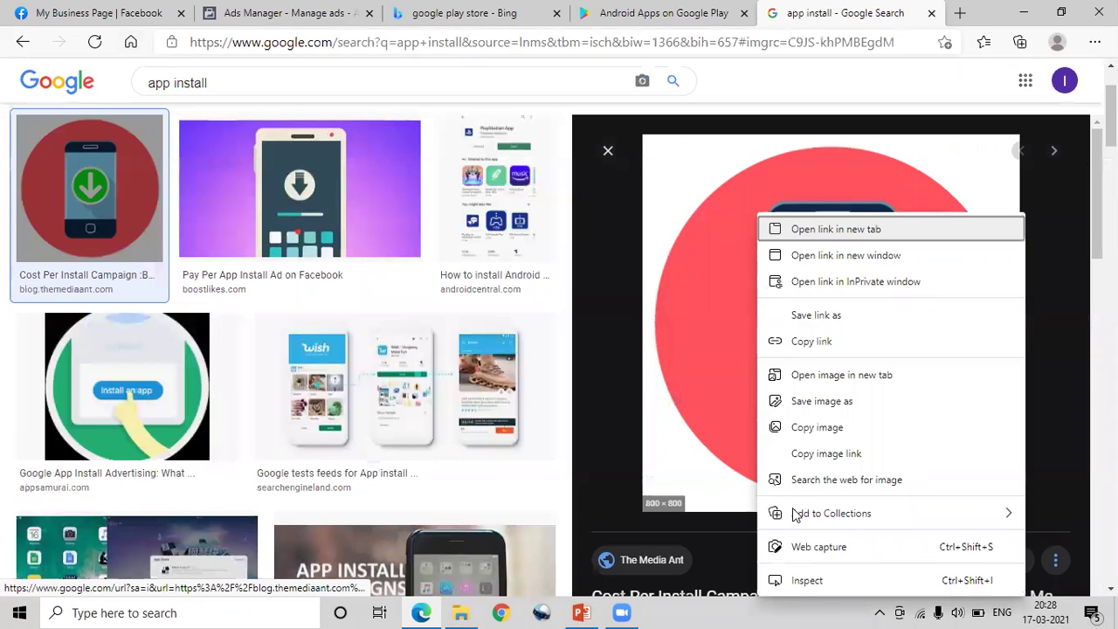
{"action": "left_click", "coordinate": [818, 411]}
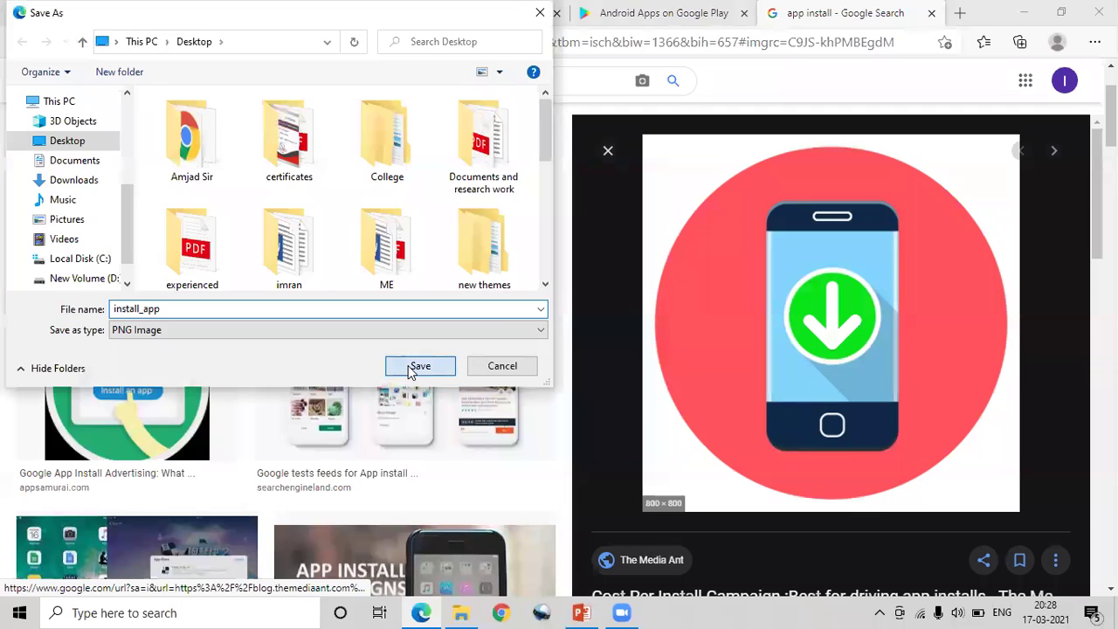
{"action": "left_click", "coordinate": [411, 371]}
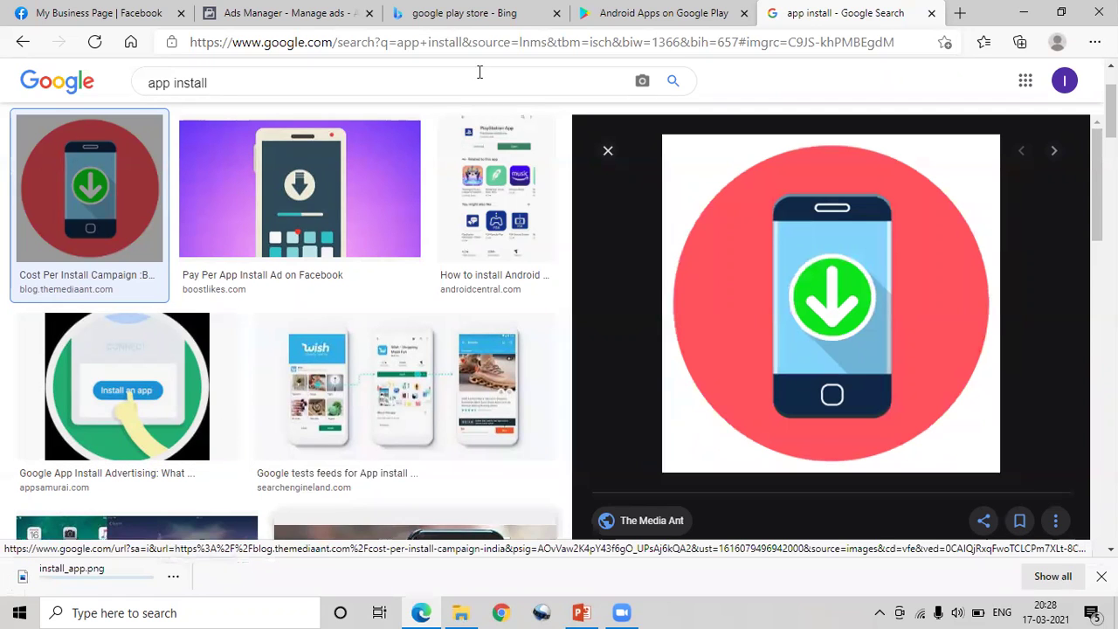
Return to Ads Manager and try to upload the saved install_app image from the Desktop to the ad creatives.
{"action": "left_click", "coordinate": [350, 9]}
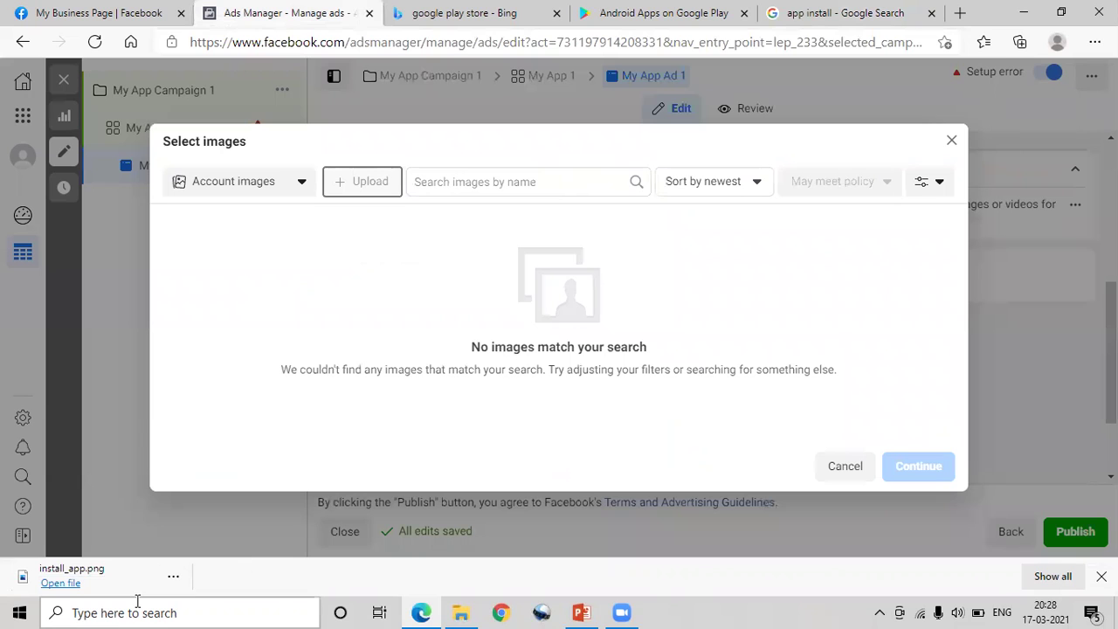
{"action": "left_click", "coordinate": [343, 173]}
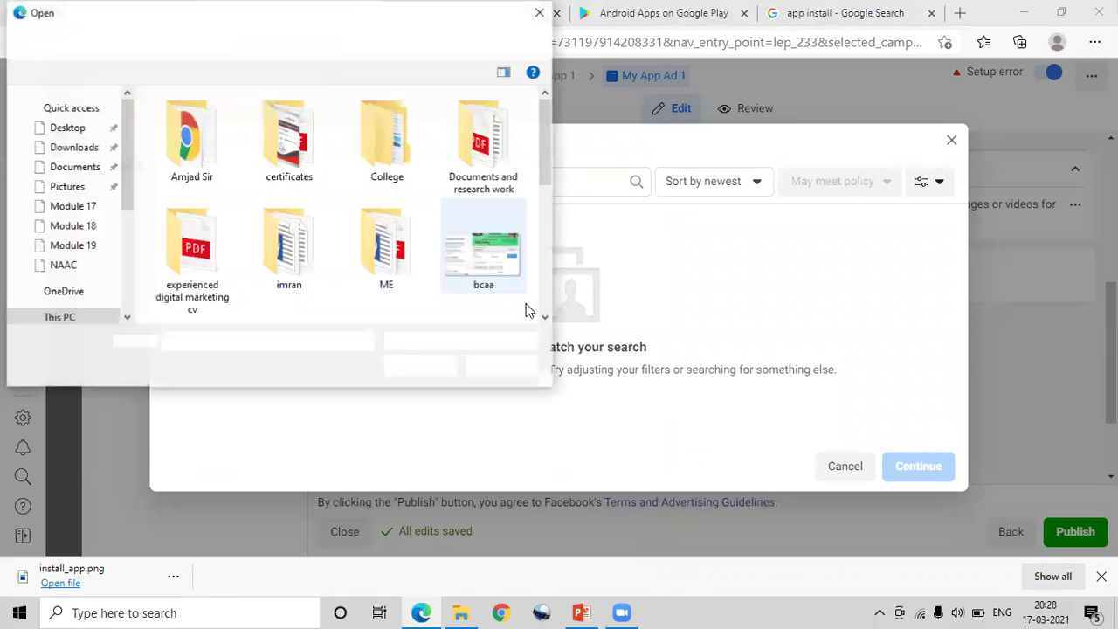
{"action": "scroll", "coordinate": [536, 277], "scroll_direction": "up", "scroll_amount": 2}
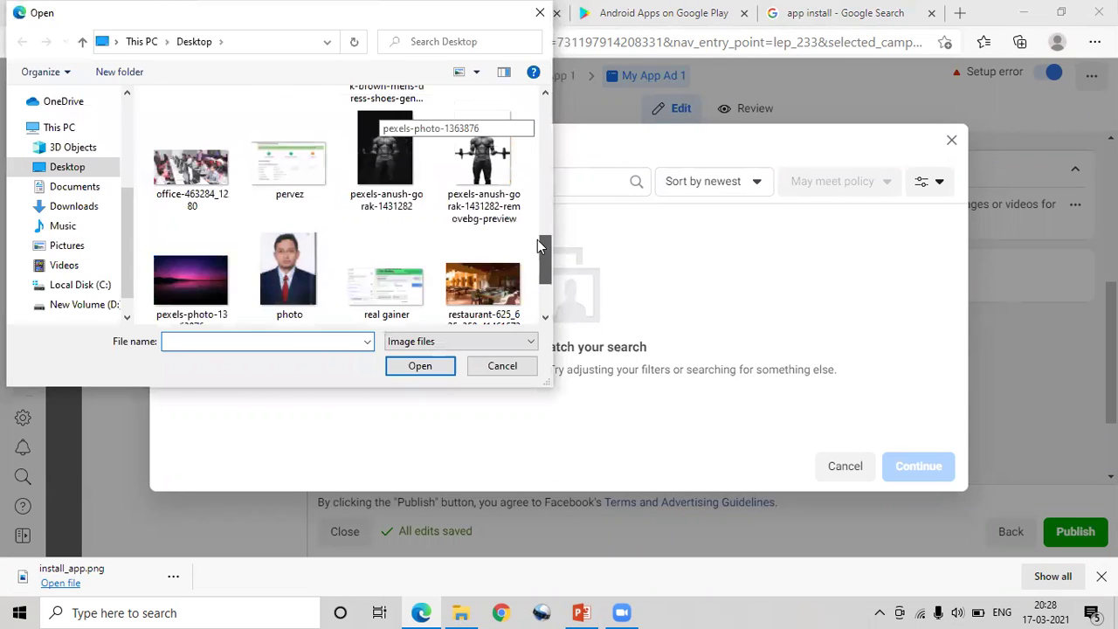
{"action": "scroll", "coordinate": [538, 237], "scroll_direction": "up", "scroll_amount": 2}
{"action": "scroll", "coordinate": [537, 220], "scroll_direction": "up", "scroll_amount": 6}
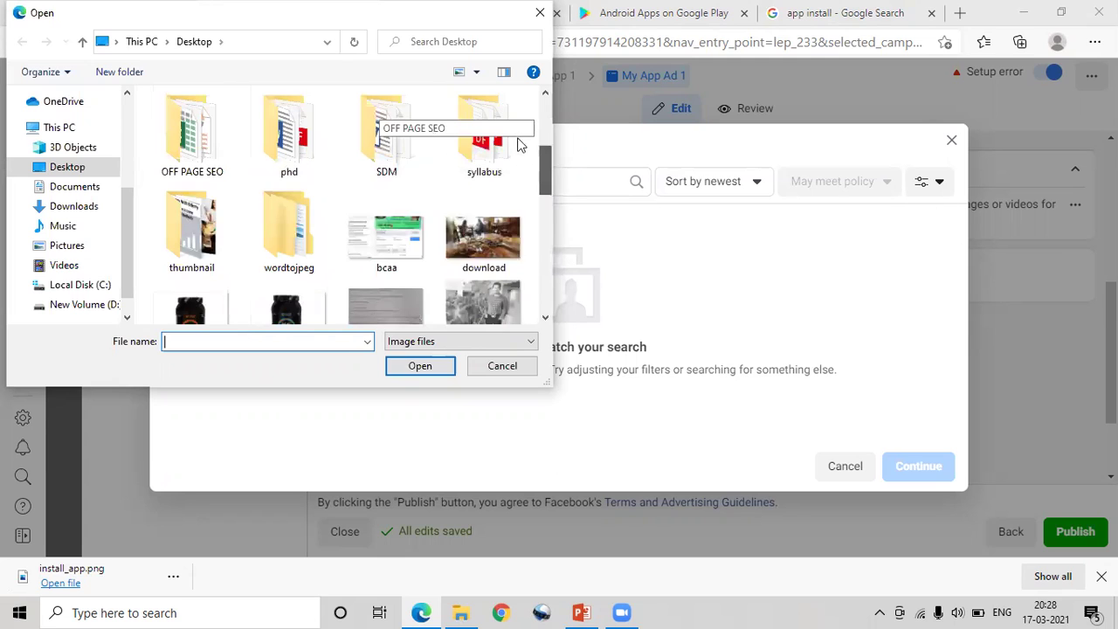
{"action": "scroll", "coordinate": [517, 131], "scroll_direction": "up", "scroll_amount": 3}
{"action": "scroll", "coordinate": [509, 219], "scroll_direction": "down", "scroll_amount": 4}
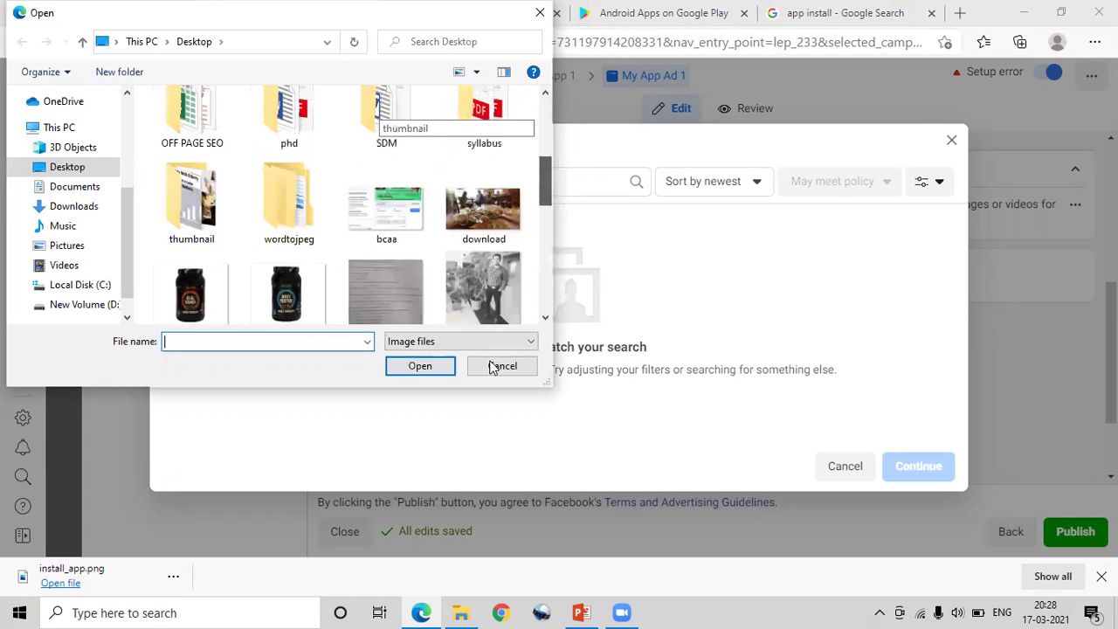
{"action": "scroll", "coordinate": [511, 255], "scroll_direction": "up", "scroll_amount": 3}
{"action": "left_click_drag", "start_coordinate": [541, 131], "coordinate": [541, 300]}
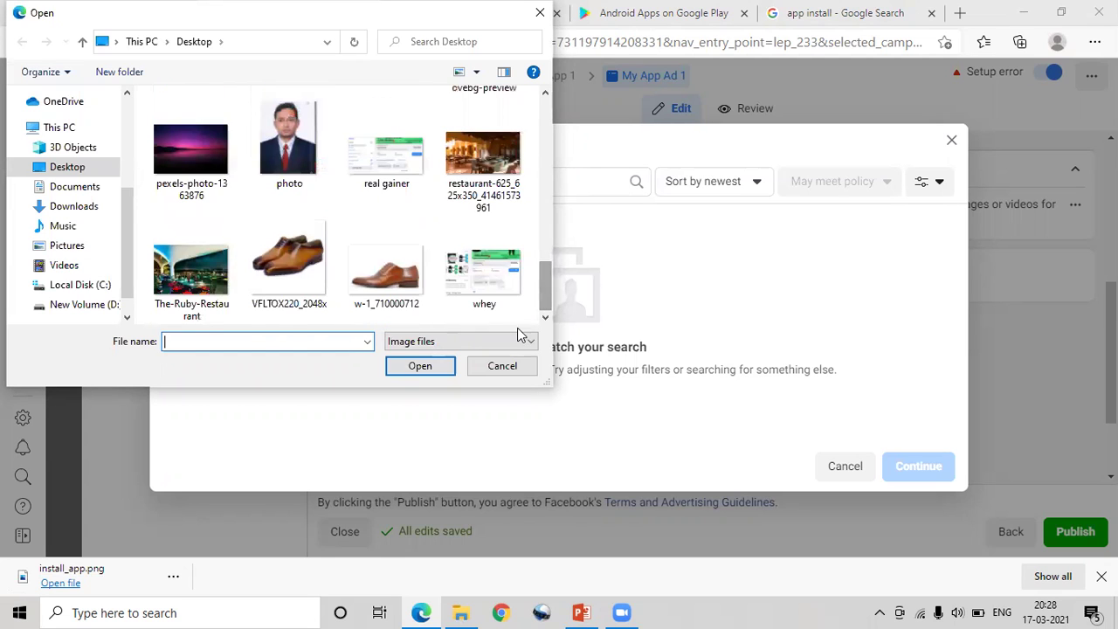
{"action": "left_click", "coordinate": [502, 366]}
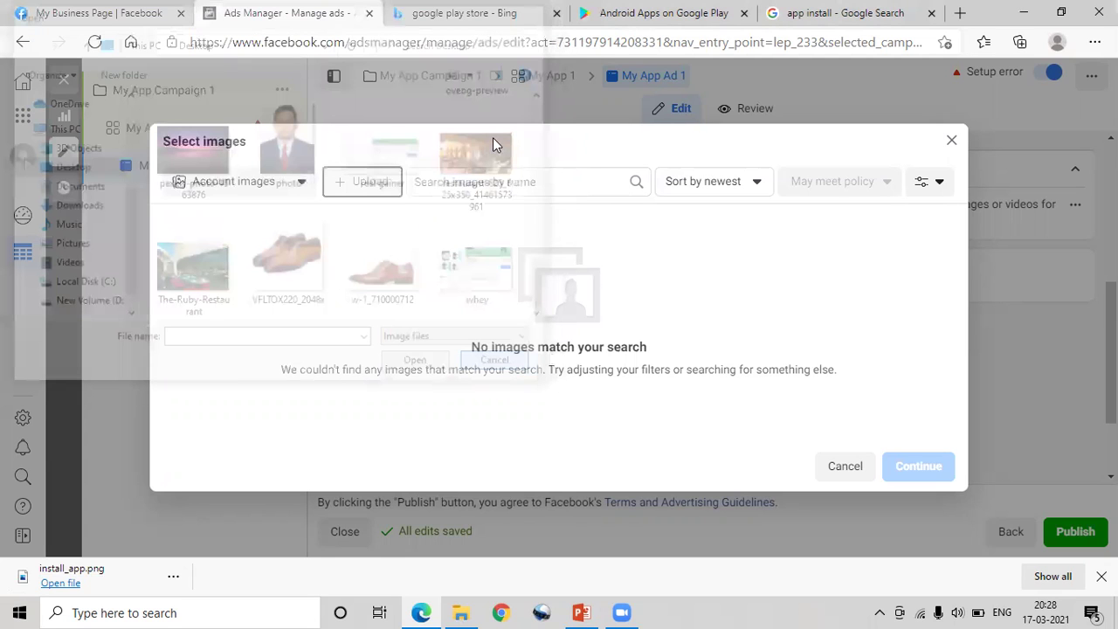
{"action": "left_click", "coordinate": [844, 466]}
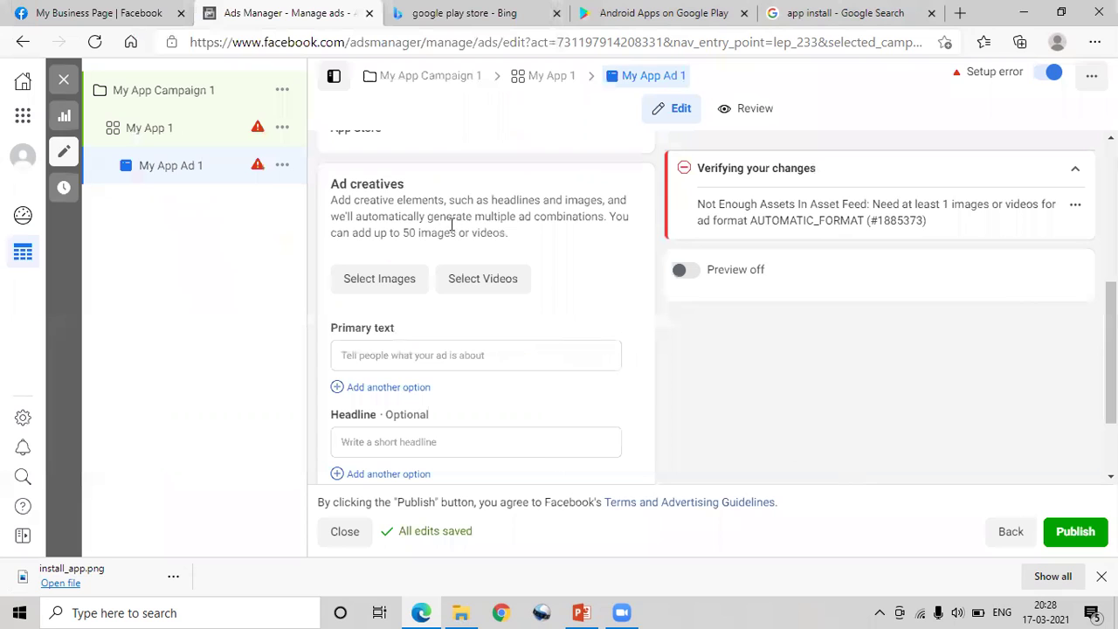
Open the image selection for the ad creatives.
{"action": "left_click", "coordinate": [366, 277]}
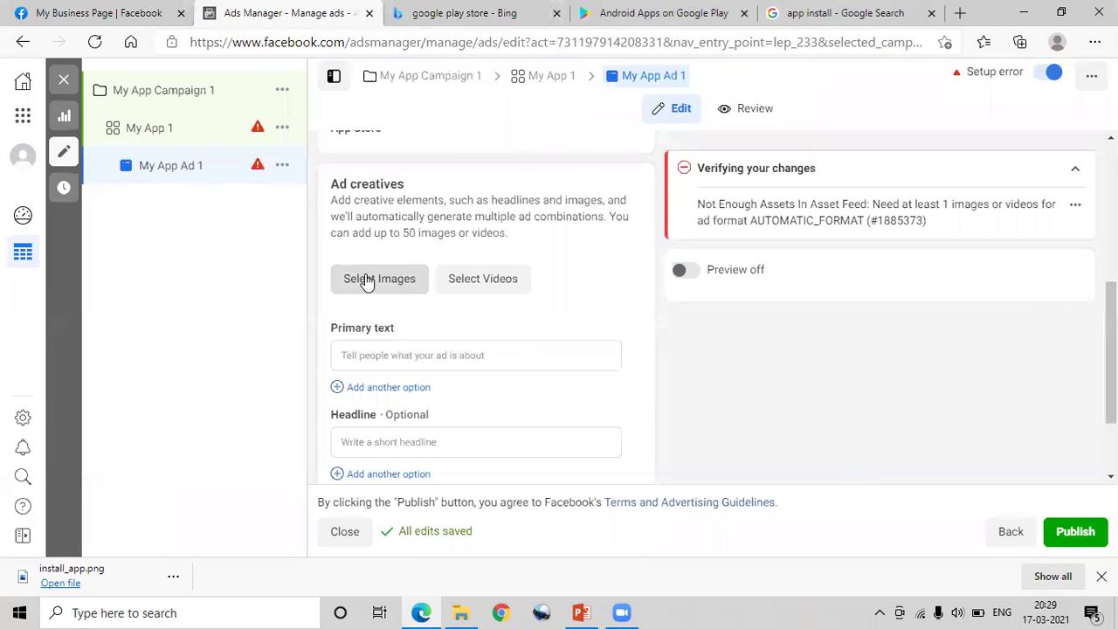